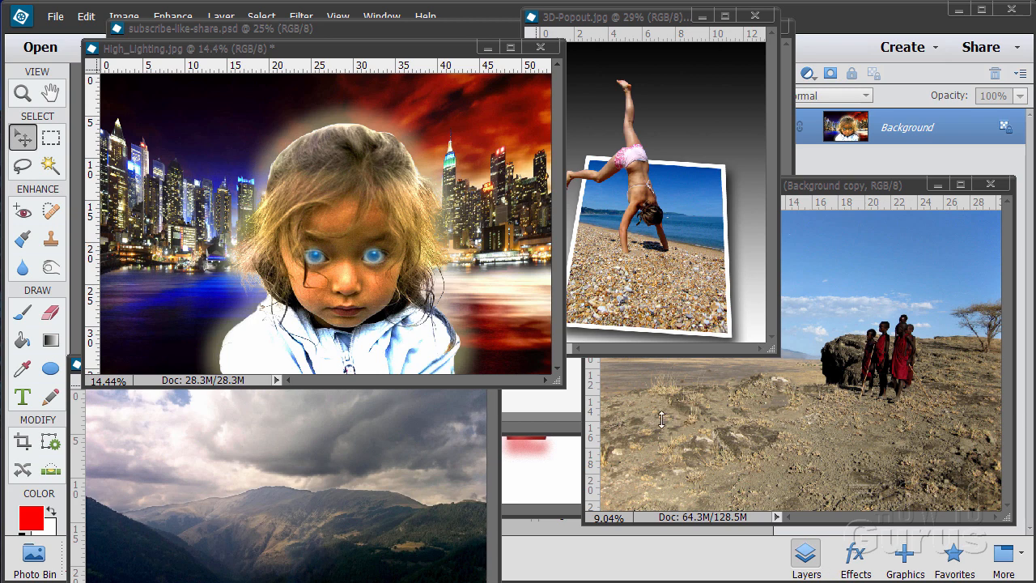
Step: Minimize the High_Lighting.jpg, 3D-Popout.jpg, local-children-in-tanzania.psd, mountains01.psd and description.jpg image windows
click(487, 48)
click(701, 16)
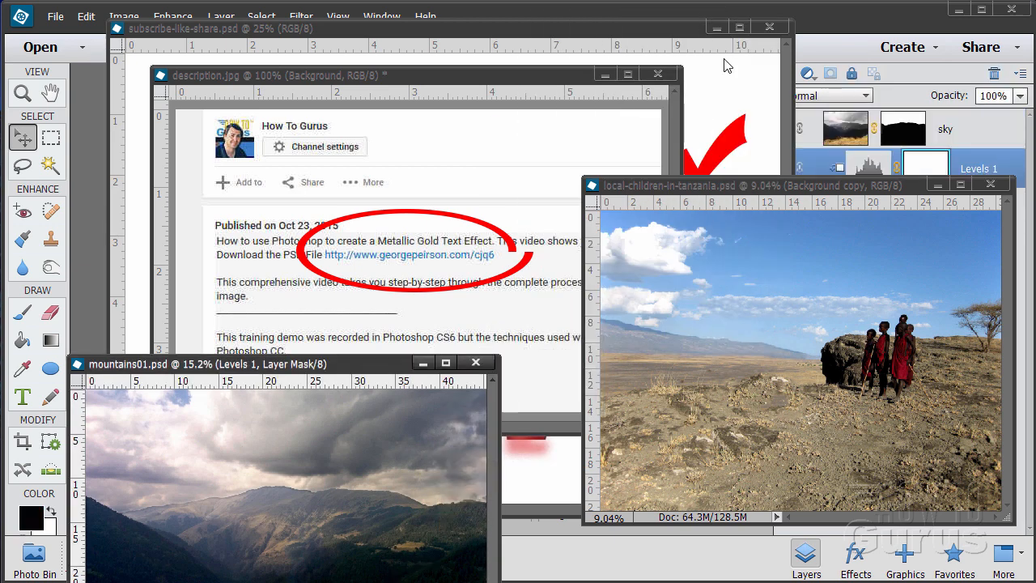
click(937, 184)
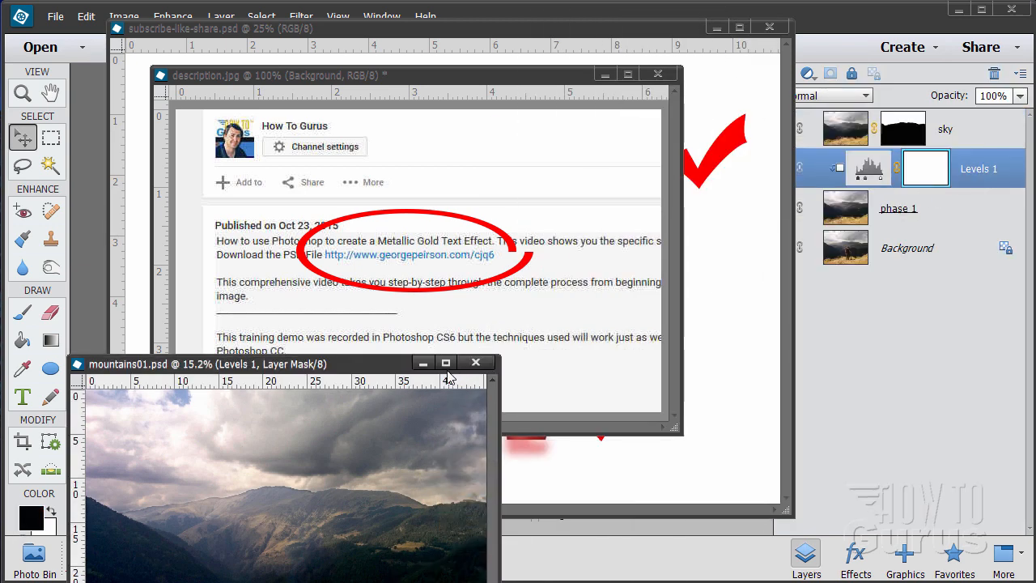
click(423, 363)
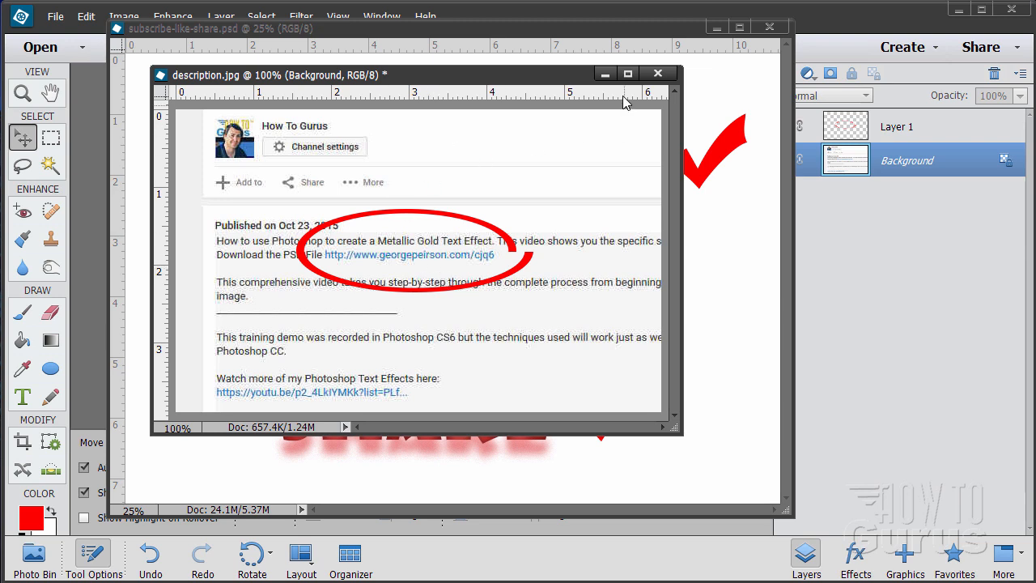
click(604, 73)
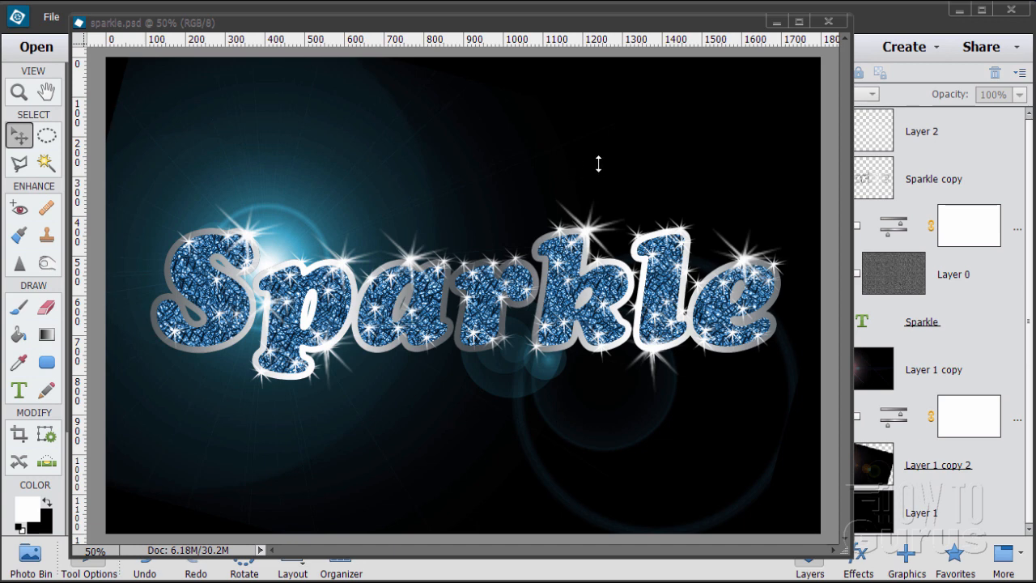
Step: Move the sparkle.psd window clear of the layer list and delete the hidden layer Layer 1 copy
drag(663, 31, 575, 37)
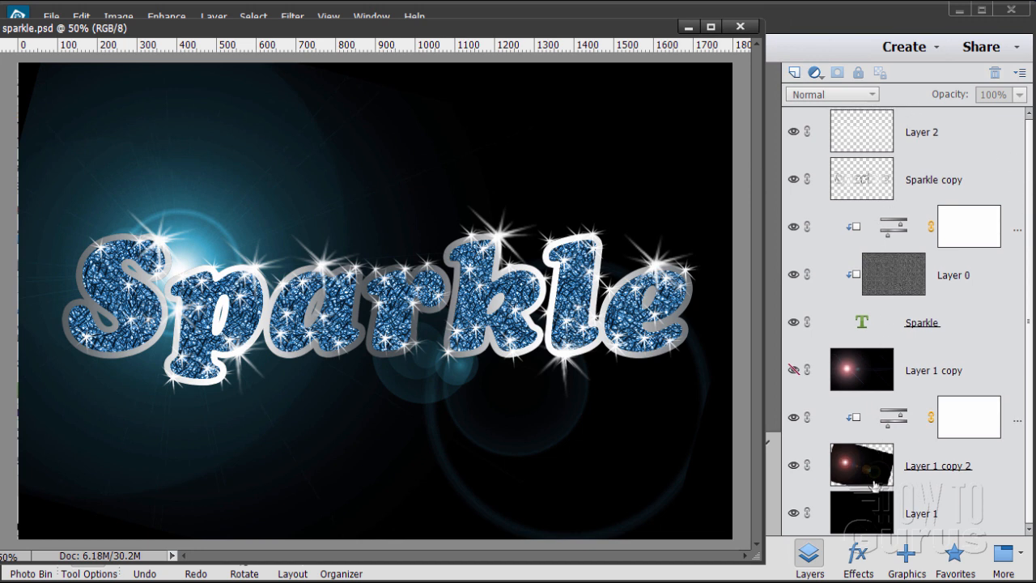
click(967, 377)
click(994, 72)
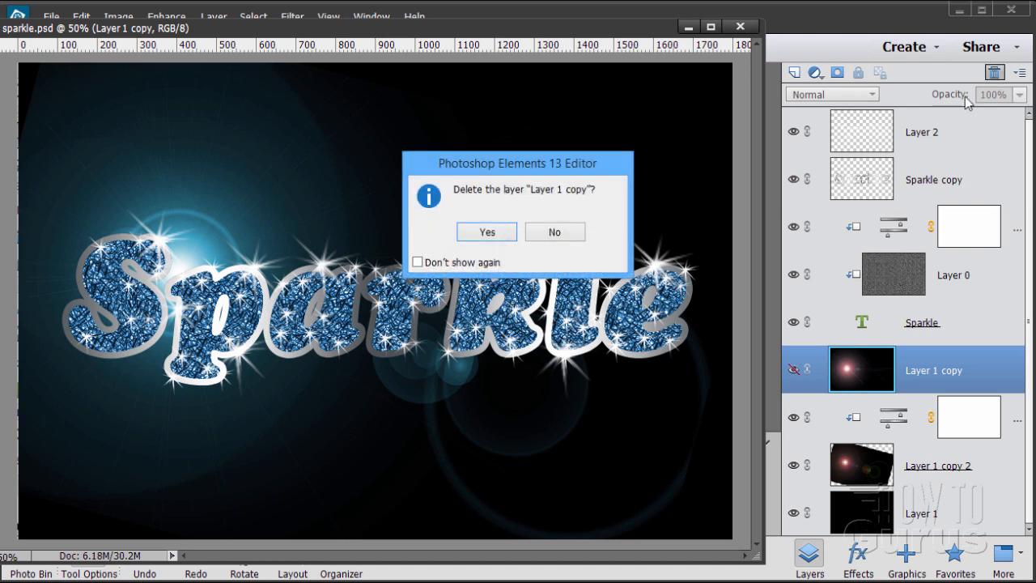
click(474, 233)
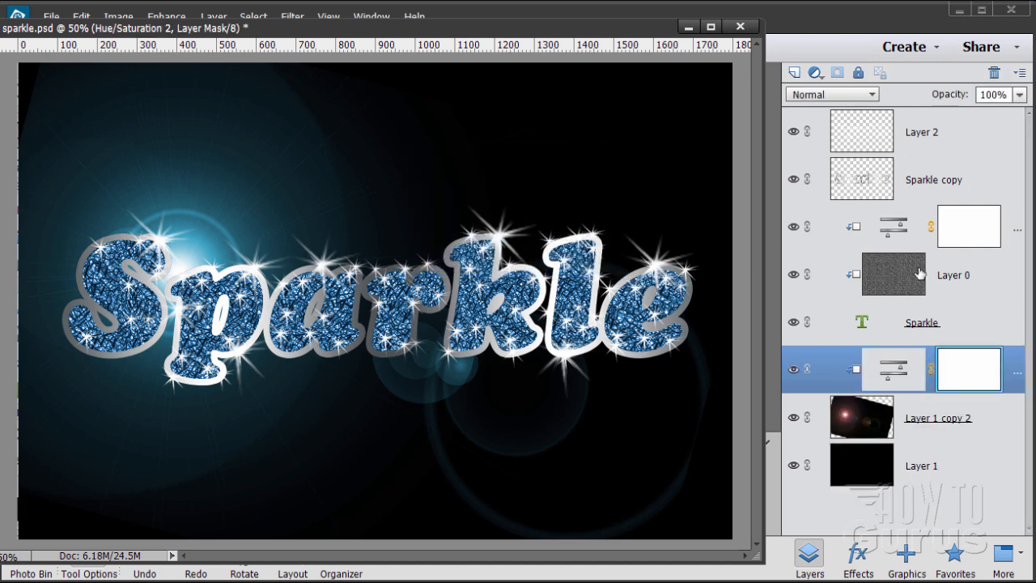
Step: Toggle the visibility of Layer 2 and Sparkle copy off and on to examine the sparkles and the text outline
click(794, 133)
click(794, 132)
click(794, 133)
click(794, 132)
click(793, 180)
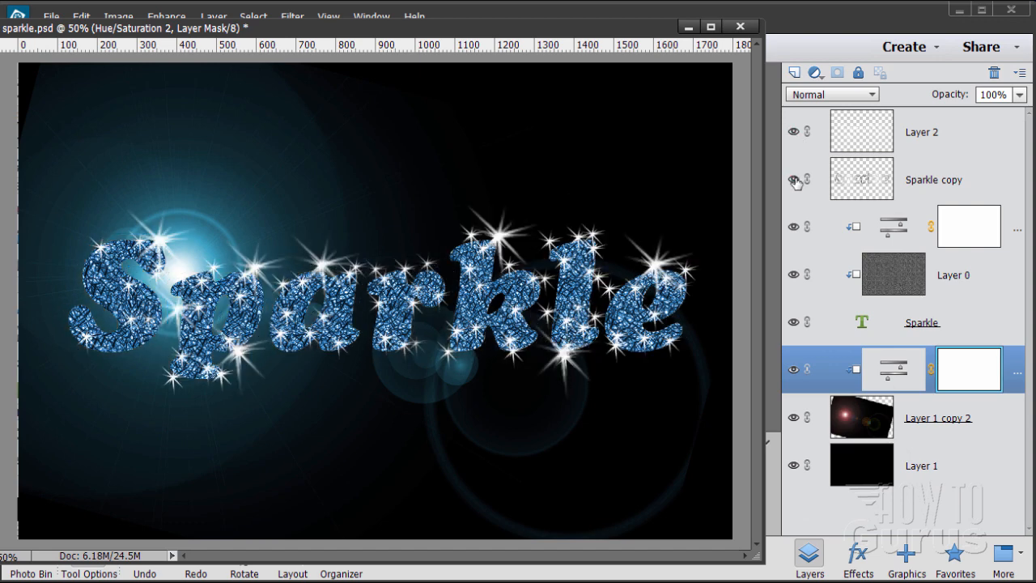
click(793, 180)
click(793, 180)
click(794, 180)
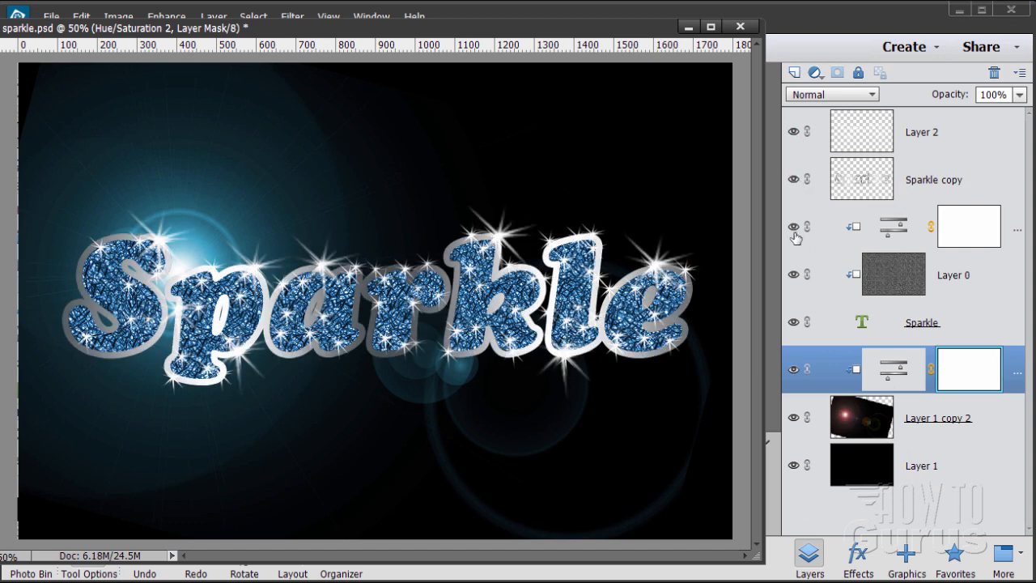
Step: Toggle the visibility of the upper Hue/Saturation layer, Layer 0 and the Sparkle text layer to examine the glitter fill
click(794, 227)
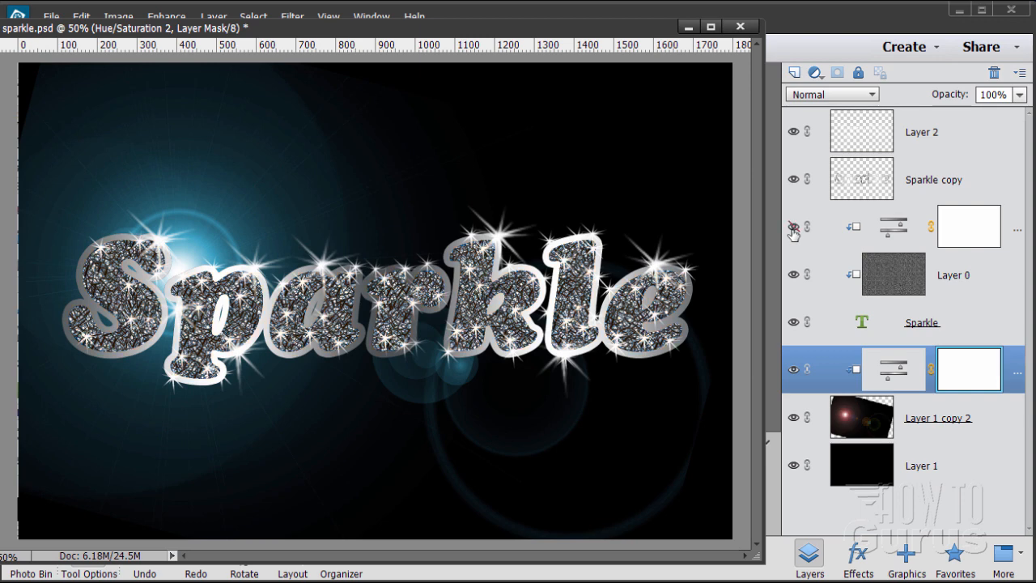
click(793, 275)
click(794, 275)
click(794, 275)
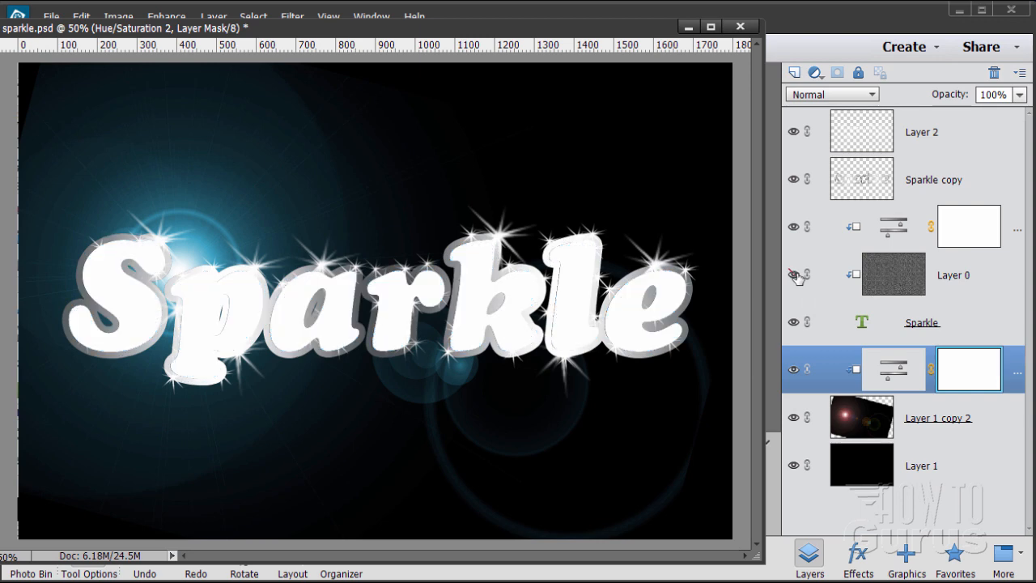
click(794, 276)
click(794, 322)
click(793, 323)
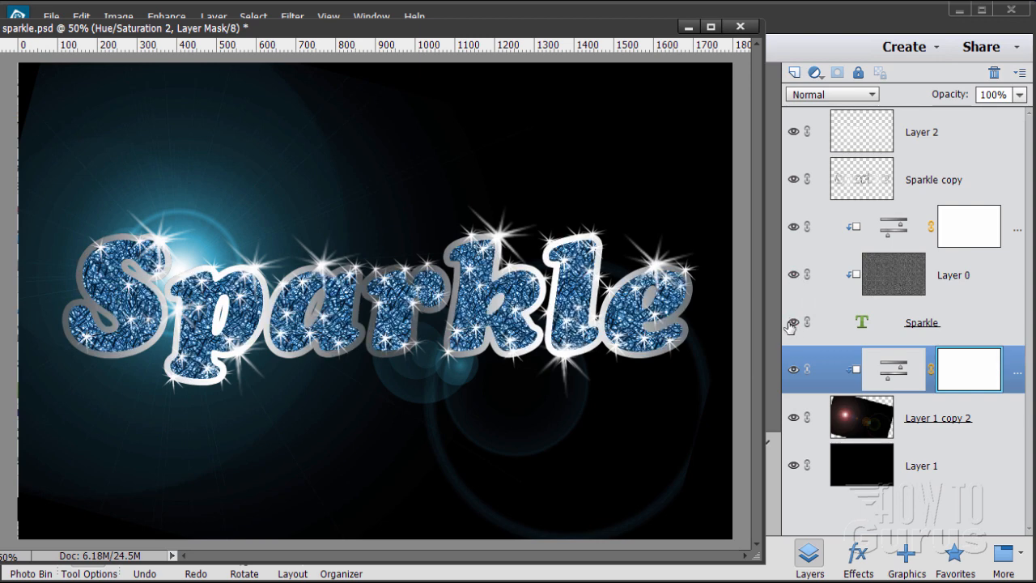
click(793, 324)
click(792, 324)
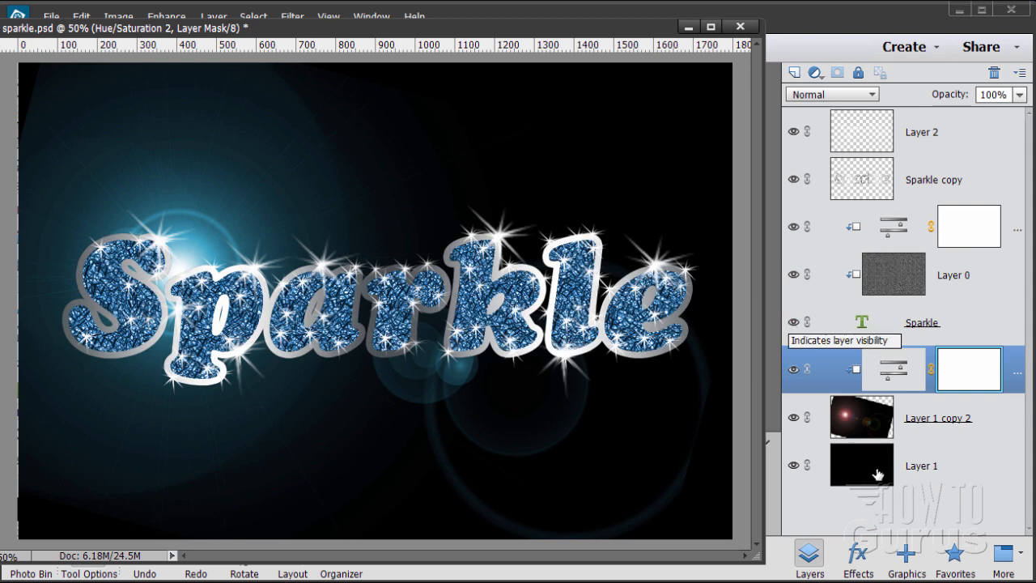
Step: Toggle the Hue/Saturation layer above Layer 1 copy 2 to compare the lens flare with and without its colour adjustment
click(794, 371)
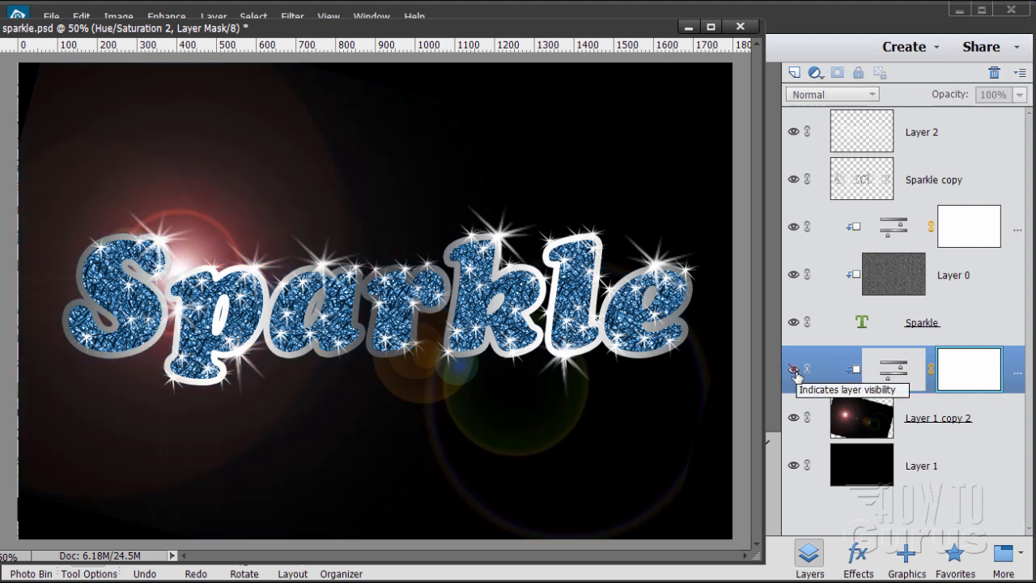
click(794, 371)
click(794, 371)
click(794, 371)
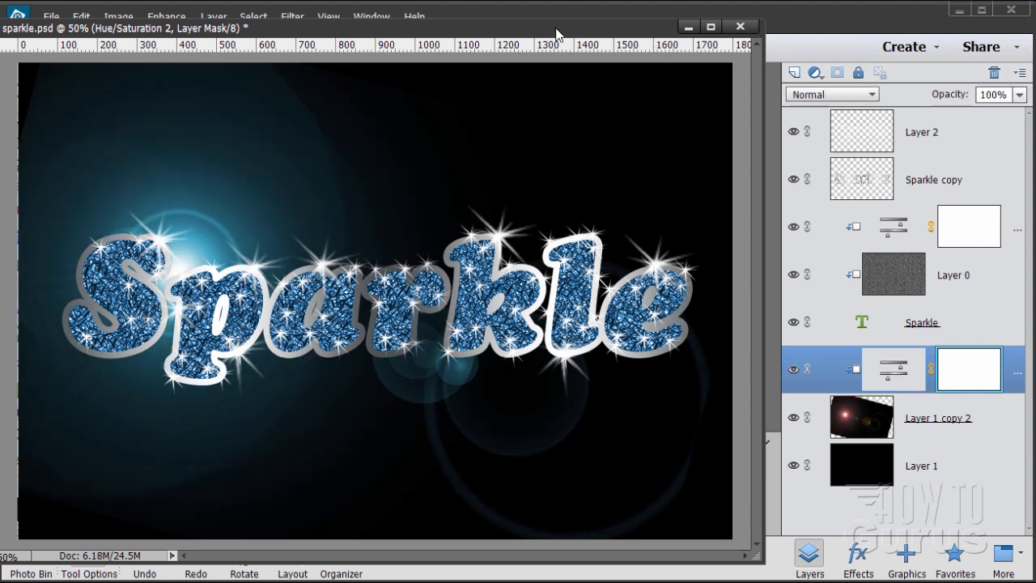
Step: Move the sparkle.psd window back over the workspace and close it, saving the changes
drag(560, 34, 655, 36)
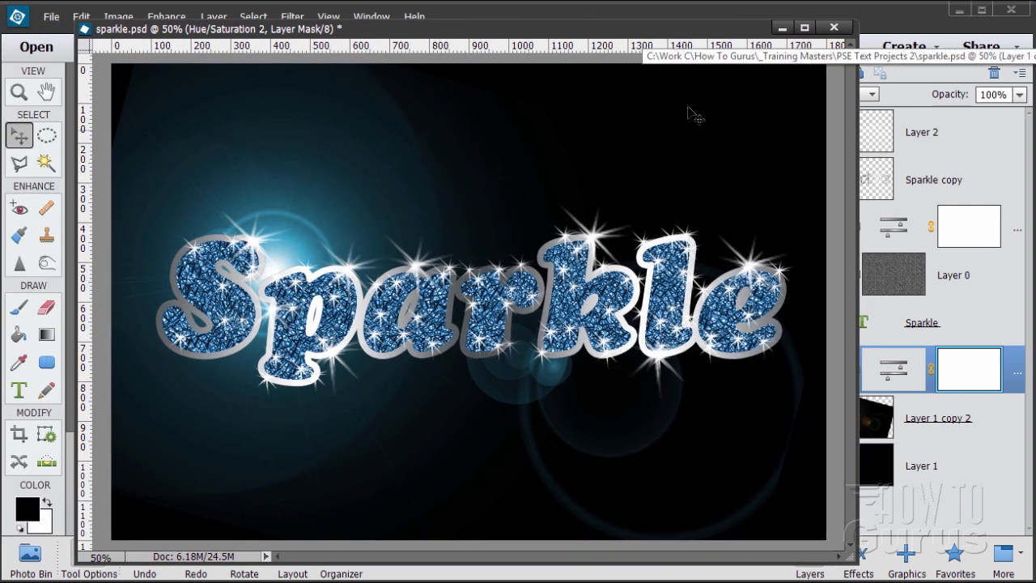
click(833, 27)
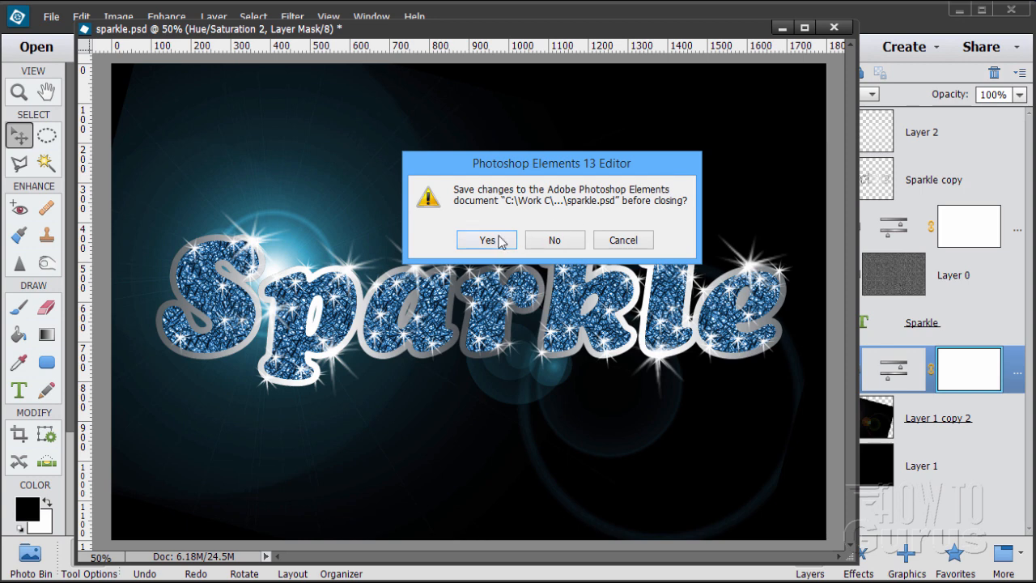
click(498, 242)
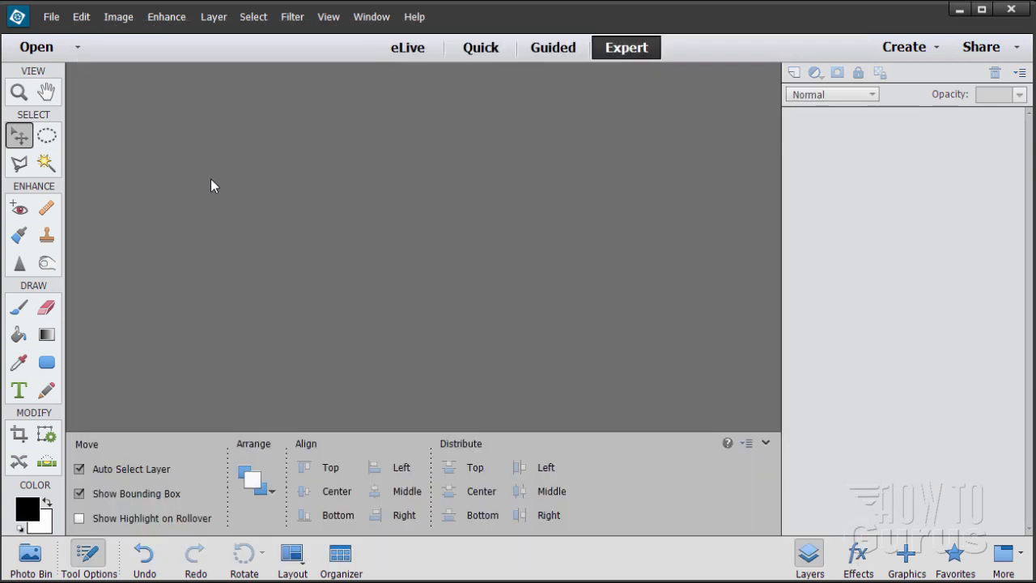
Step: Create a new blank file with the Default Photoshop Elements Size preset, 6 by 4 inches at 300 pixels/inch, RGB, white background
click(49, 17)
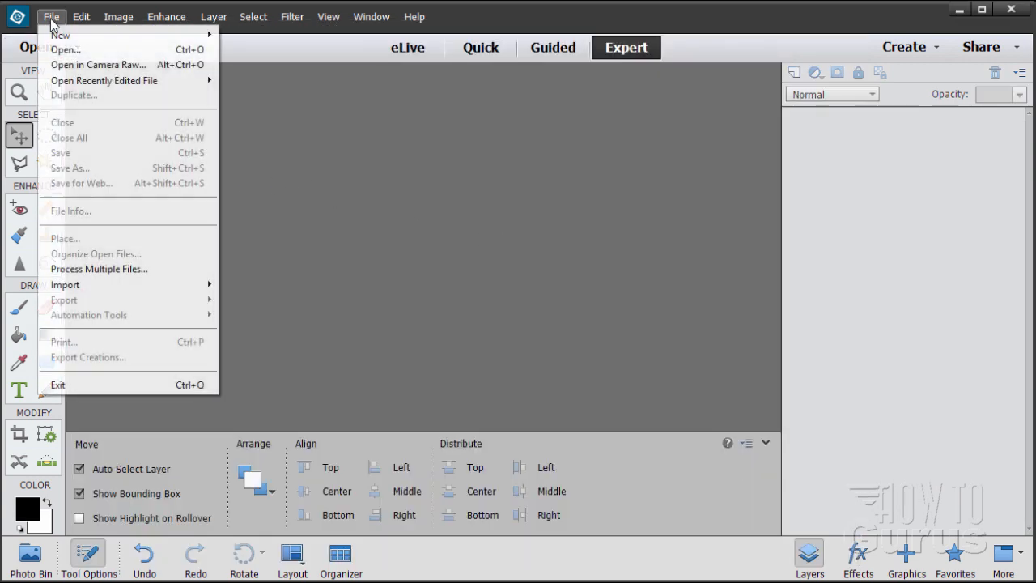
mouse_move(61, 36)
click(246, 35)
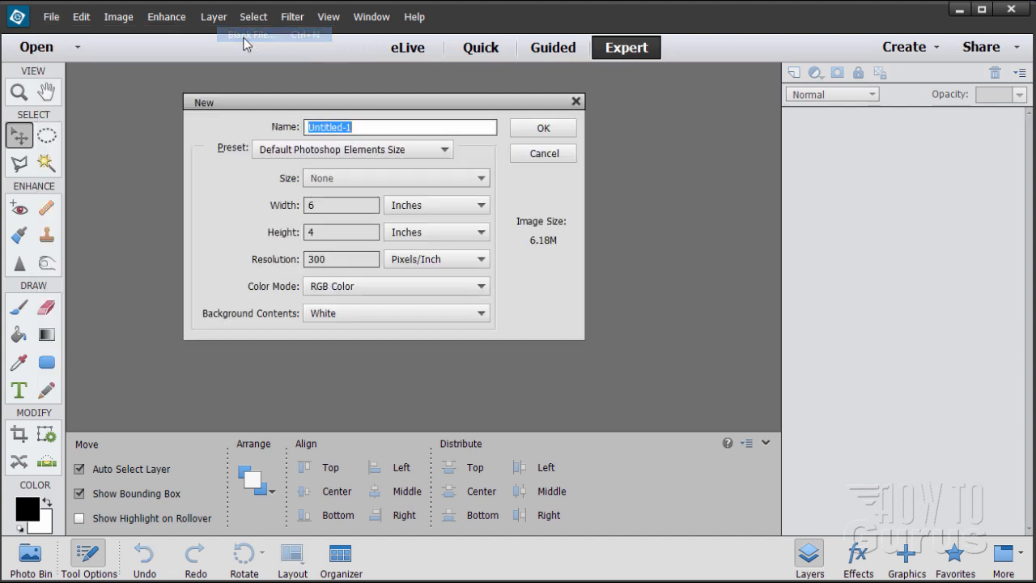
click(381, 151)
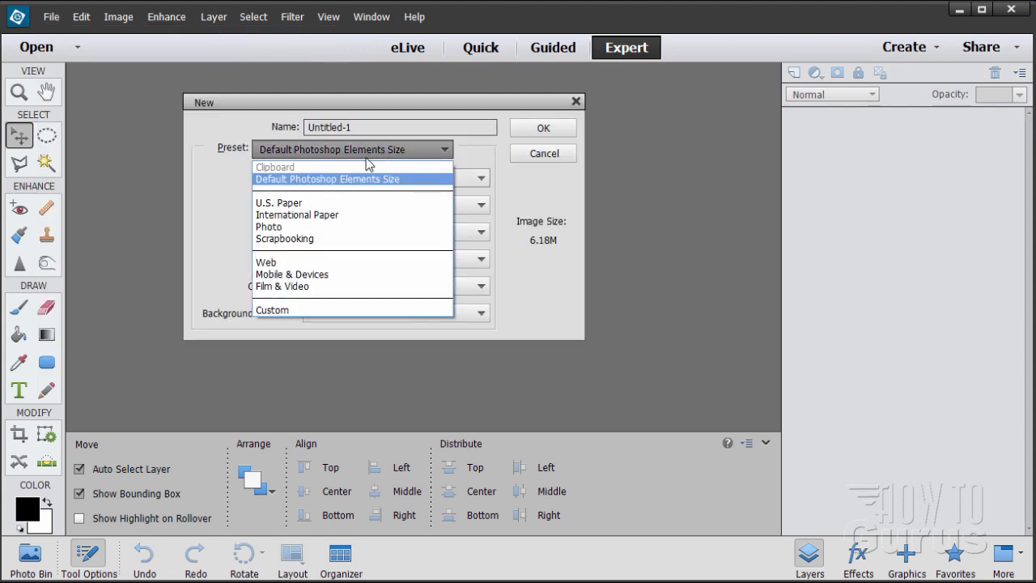
click(300, 187)
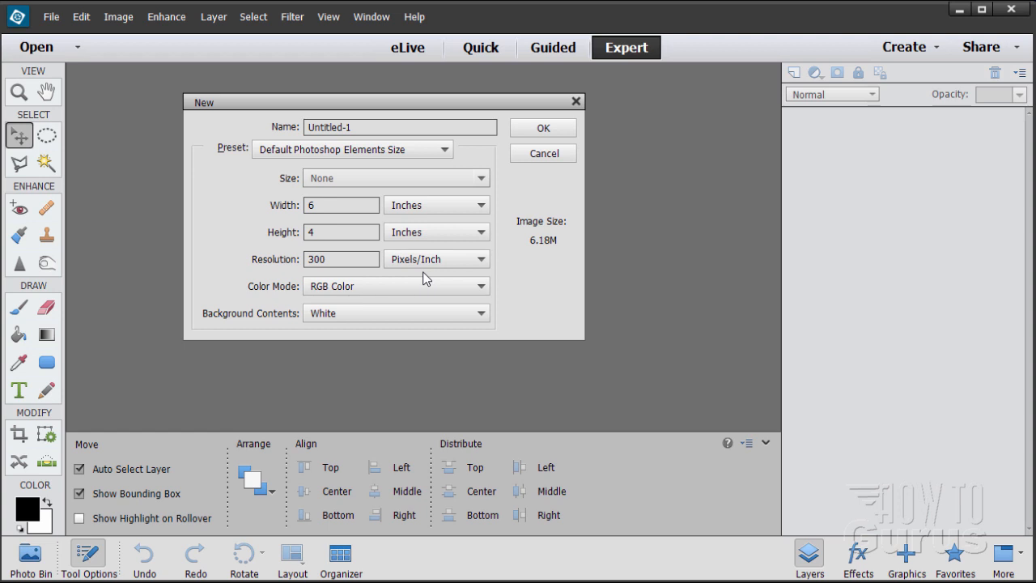
click(542, 131)
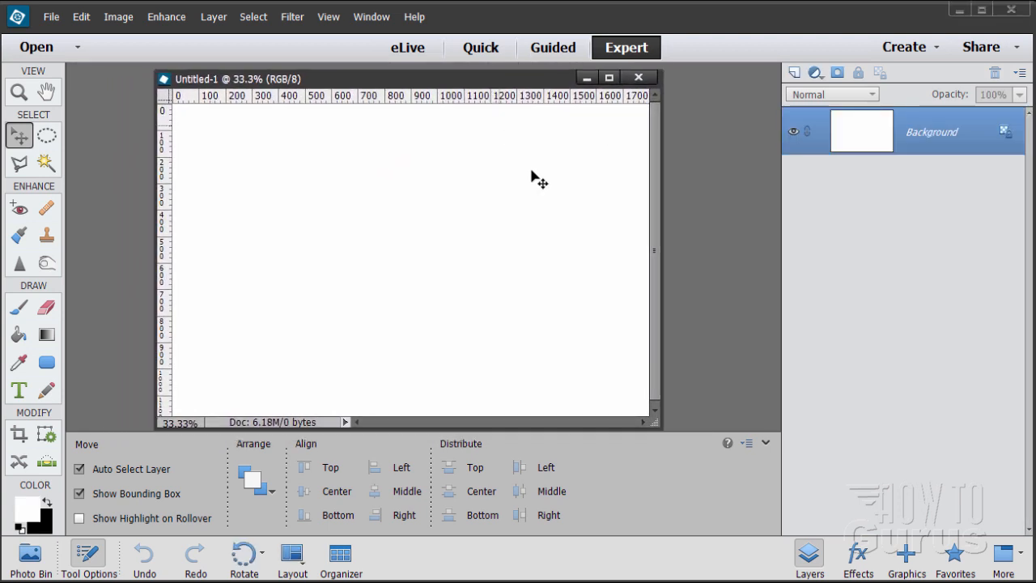
Step: Enlarge the new document's window to show the whole canvas and set the foreground colour to black and the background colour to white
drag(659, 426, 672, 457)
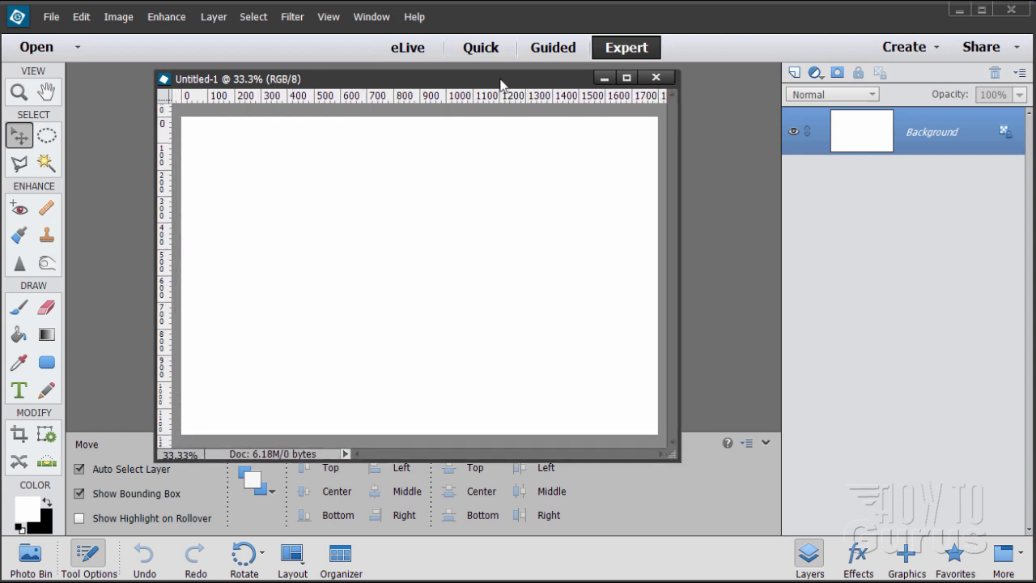
drag(501, 84, 494, 84)
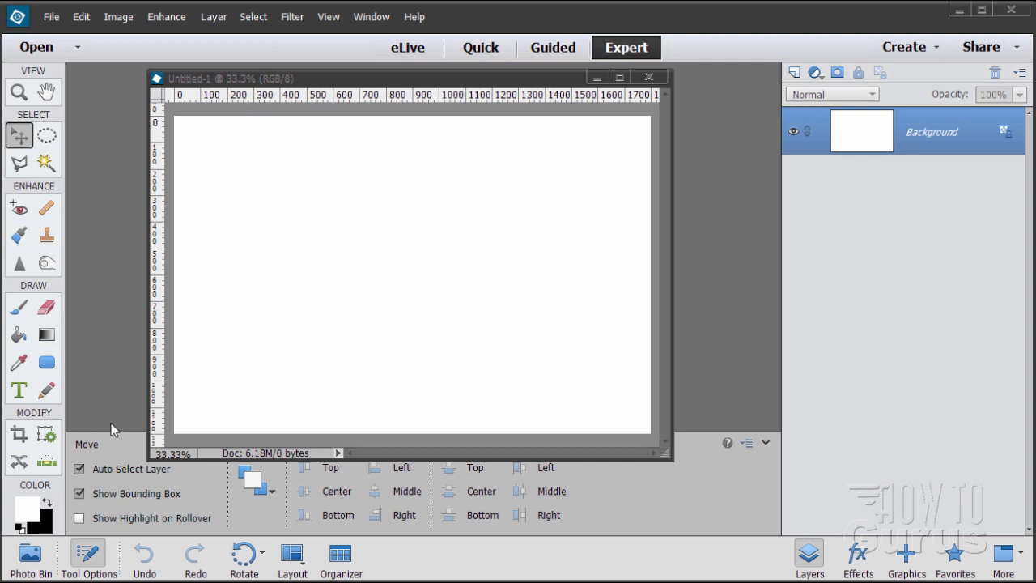
click(21, 528)
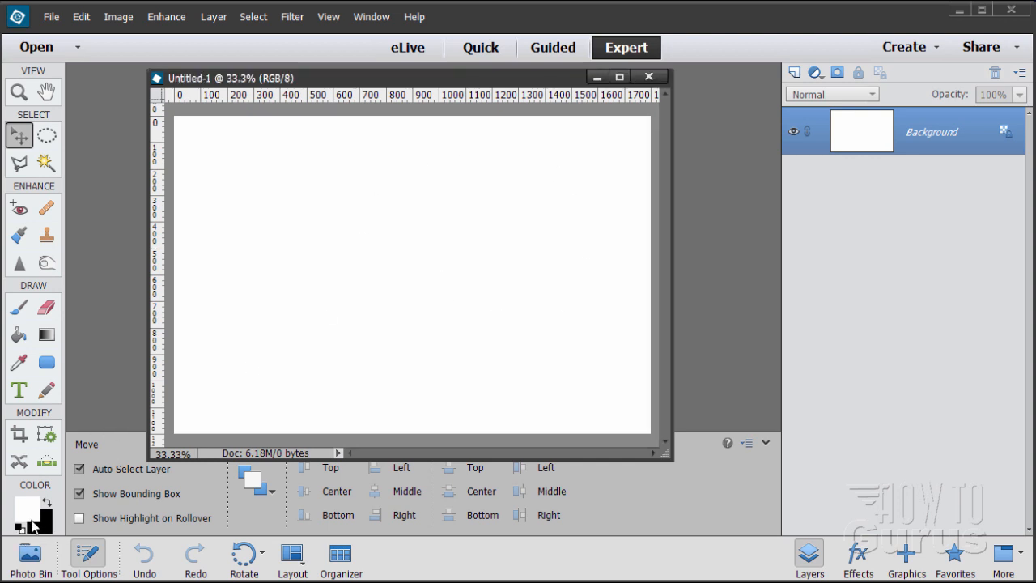
click(49, 503)
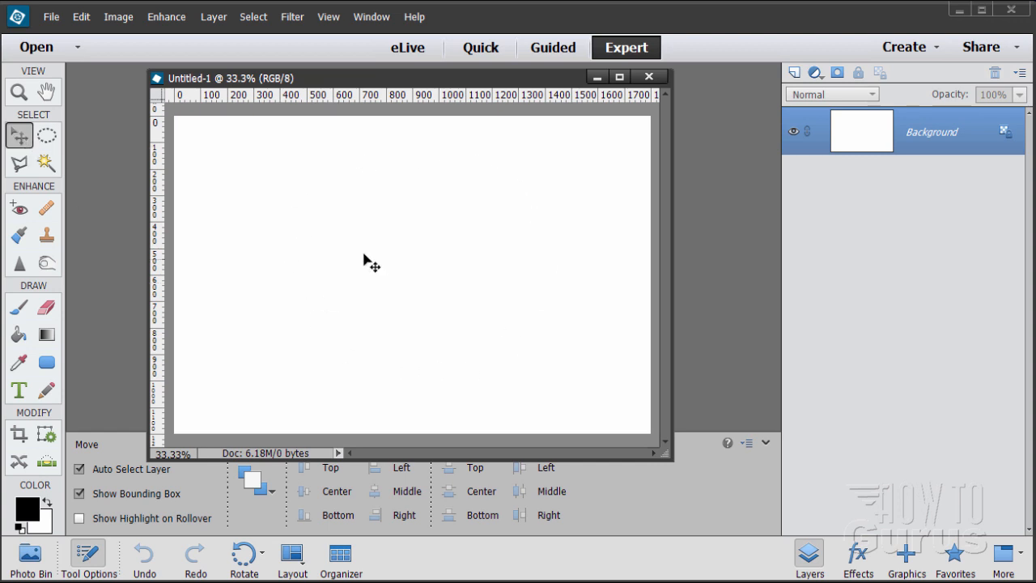
Step: Set the Paint Bucket to fill with a pattern and dock the floating document window as a tab
click(19, 335)
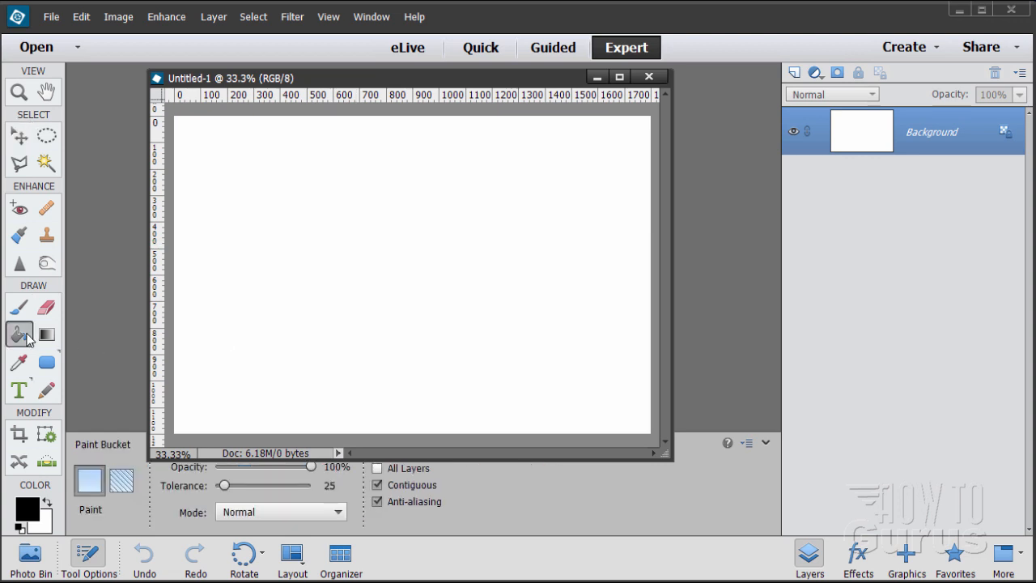
click(127, 488)
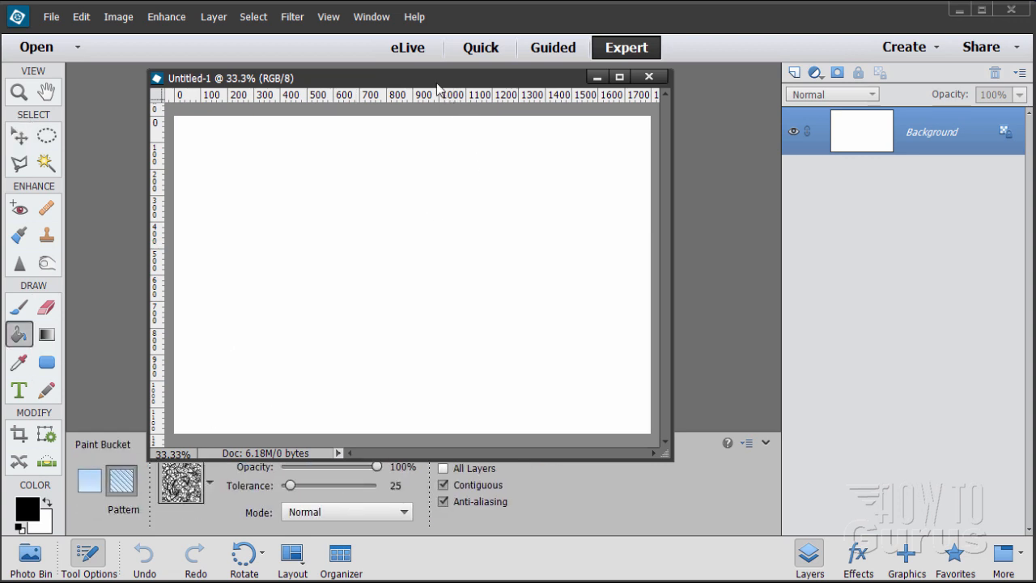
drag(437, 85, 440, 69)
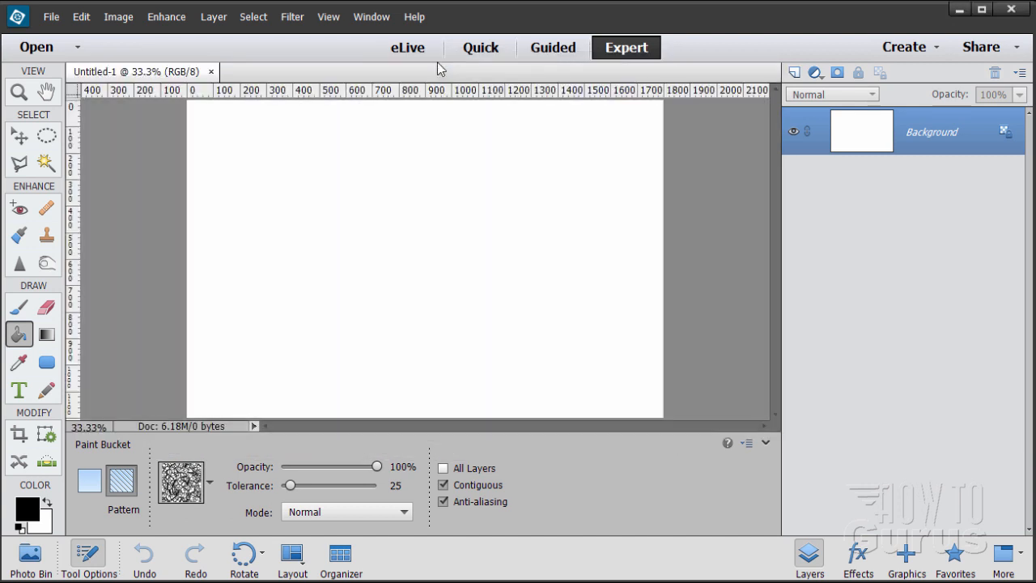
Step: Fill the Background layer with the black-and-white crinkled pattern from the Default pattern set
click(209, 483)
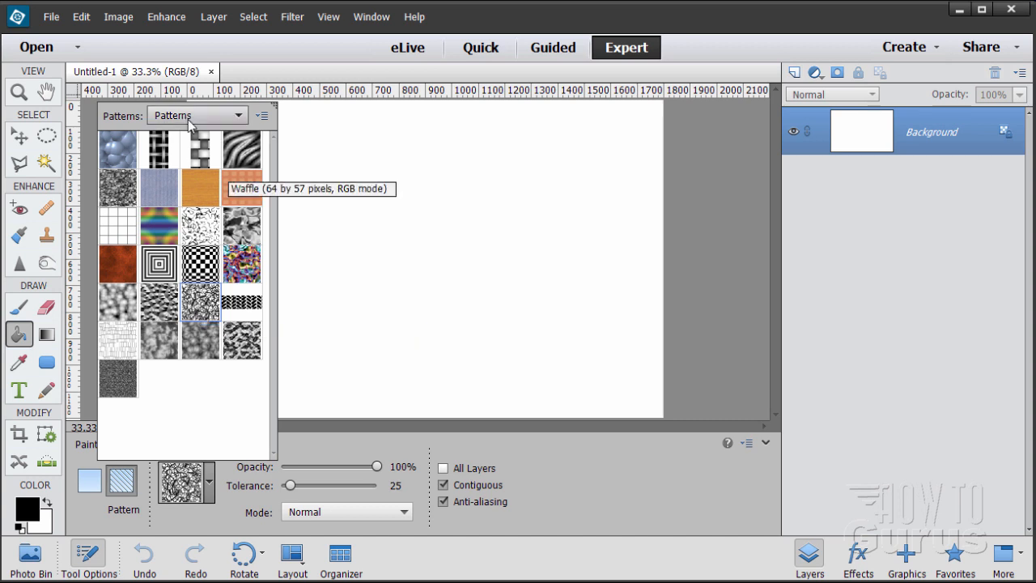
click(231, 118)
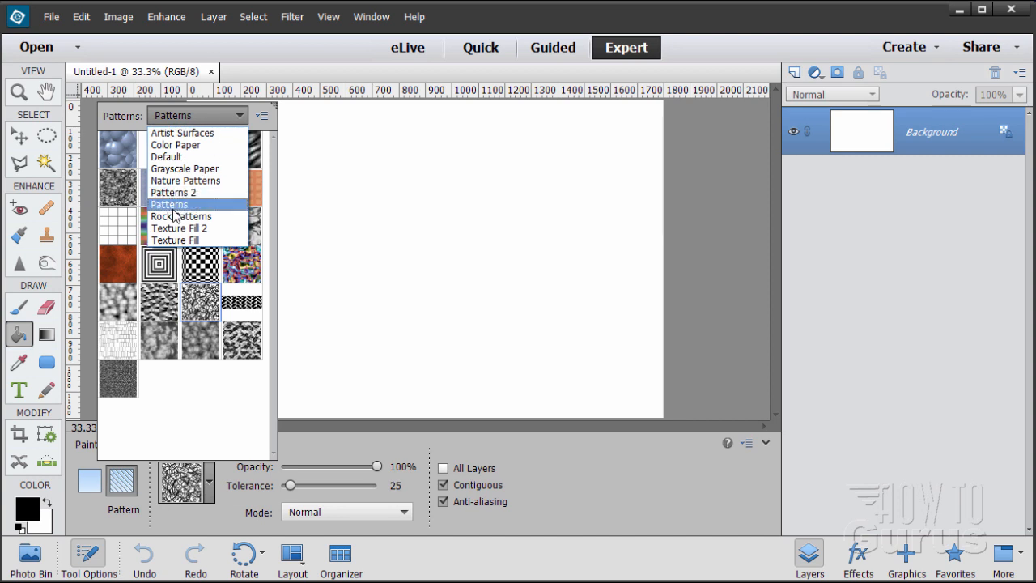
click(178, 156)
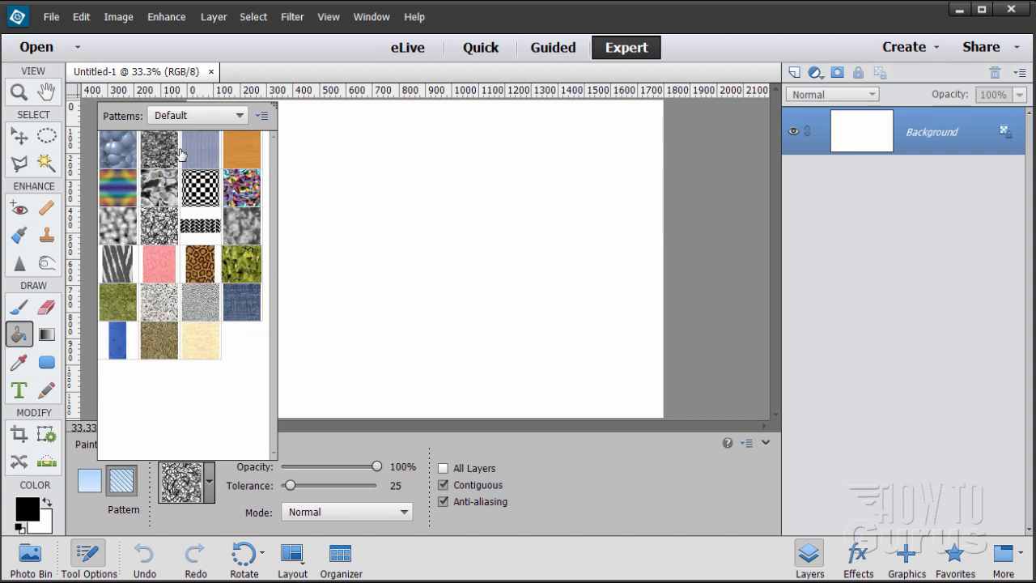
click(166, 234)
click(166, 234)
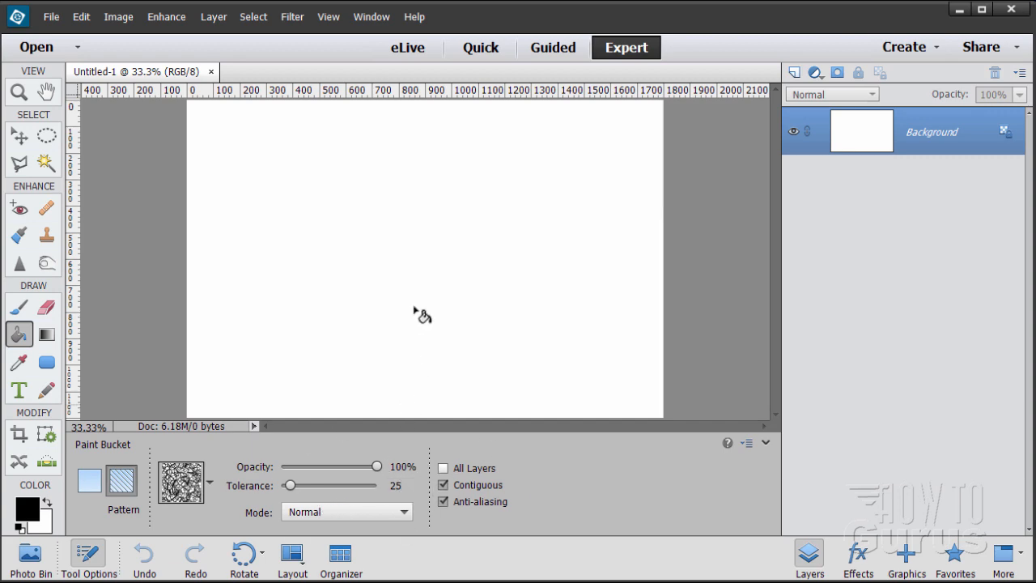
click(404, 281)
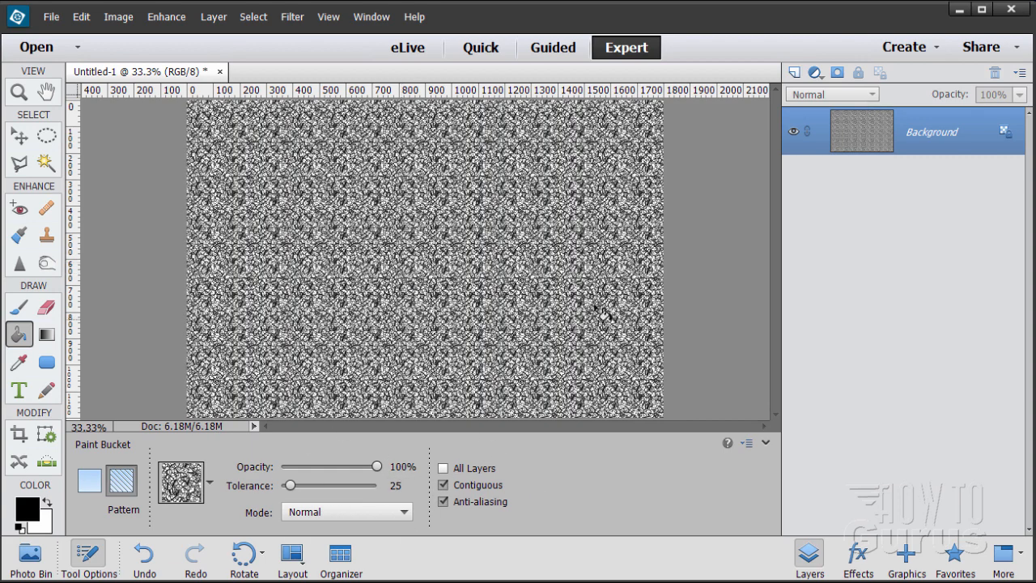
Step: Convert the locked Background into a regular layer named Layer 0, in Normal mode at 100% opacity
click(20, 139)
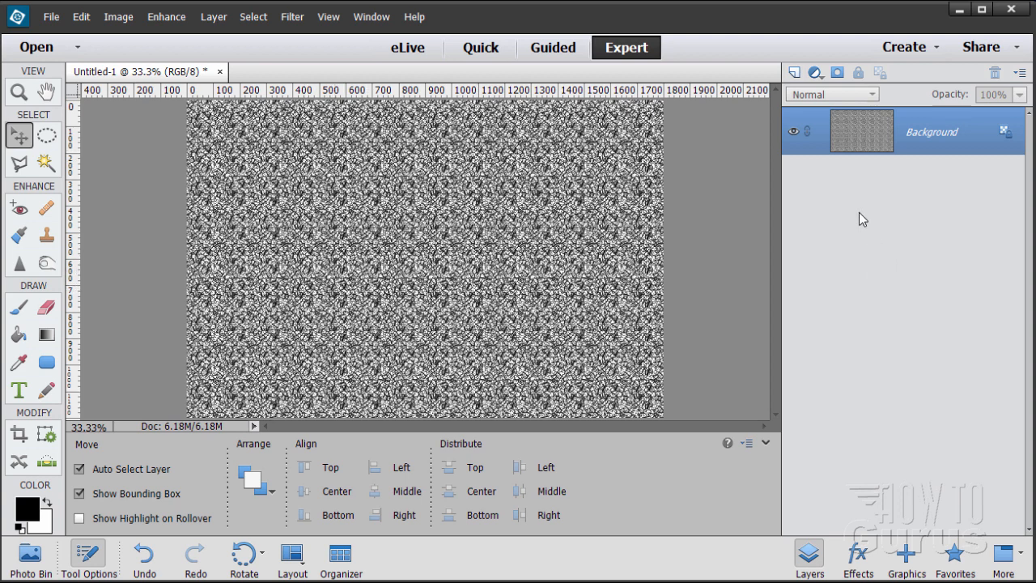
double_click(938, 149)
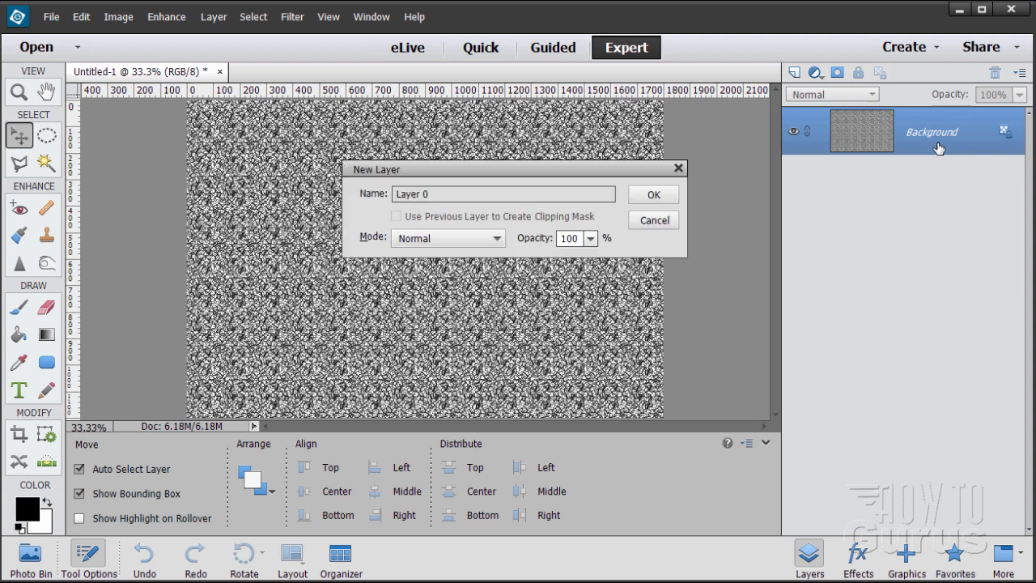
click(658, 202)
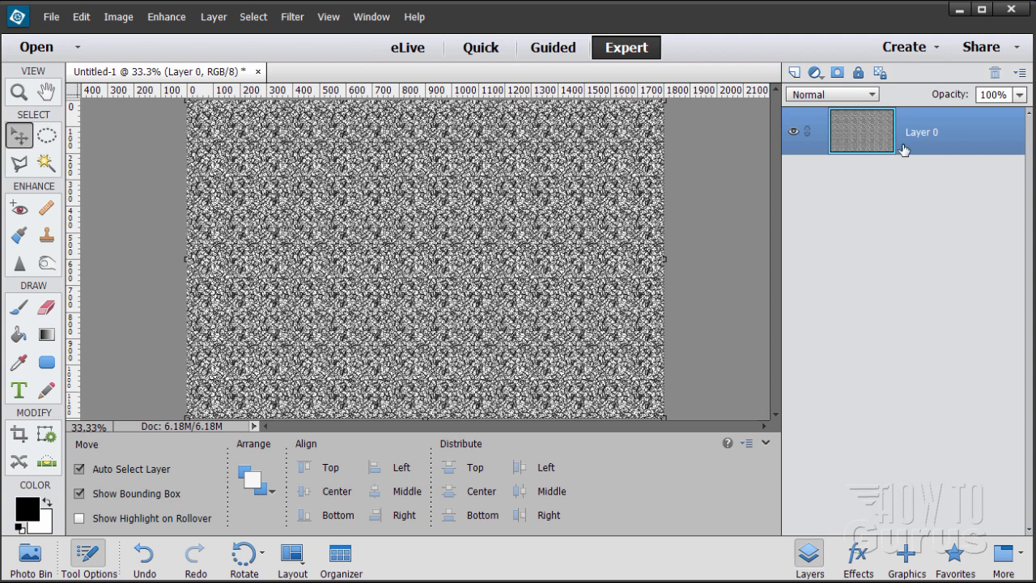
Step: Duplicate Layer 0 and set the copy's blend mode to Darken
drag(904, 148, 874, 122)
drag(813, 76, 794, 72)
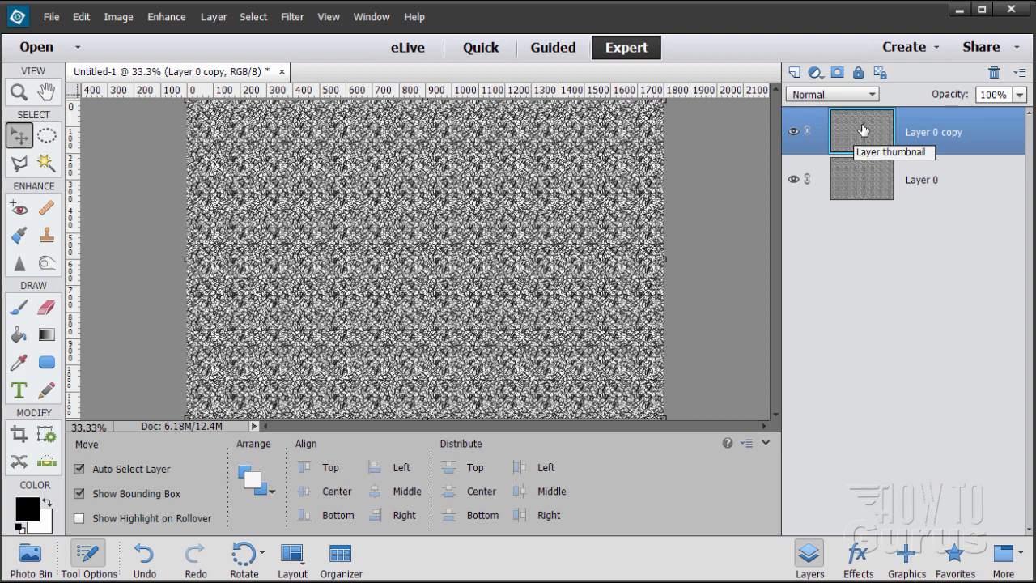
click(871, 96)
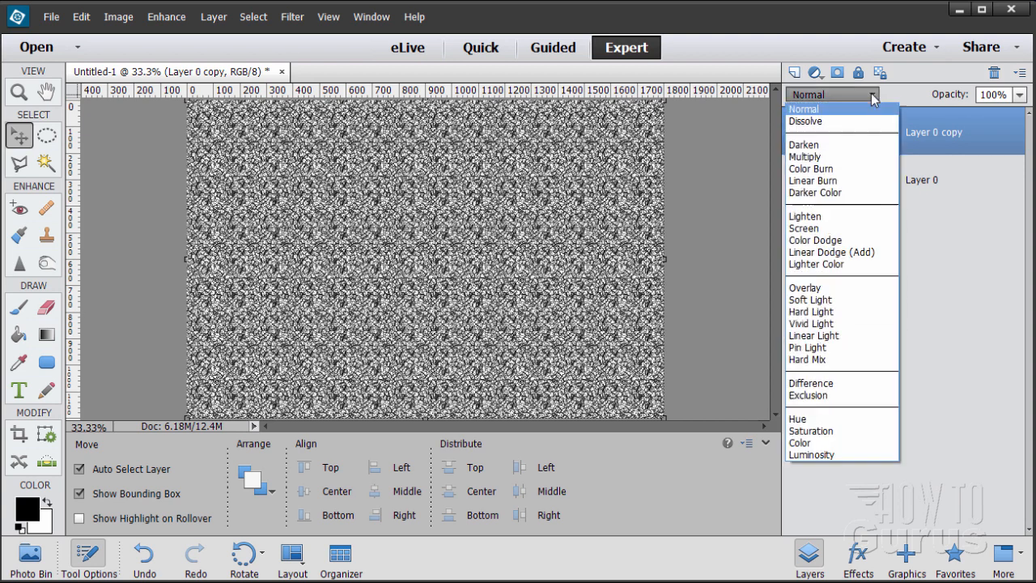
click(812, 140)
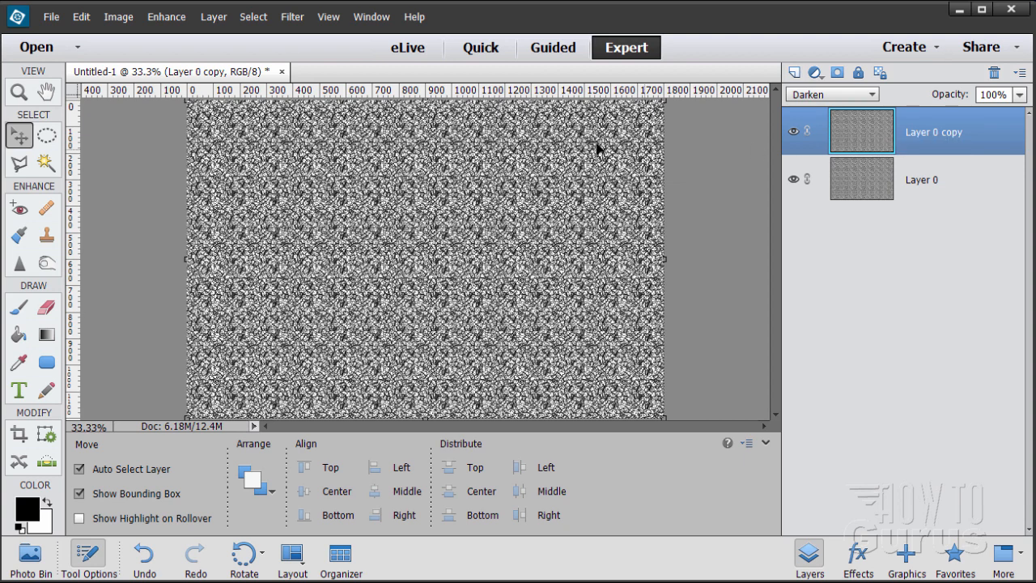
Step: Open the Liquify filter on Layer 0 copy and set the Bloat tool's brush size to 500
click(293, 18)
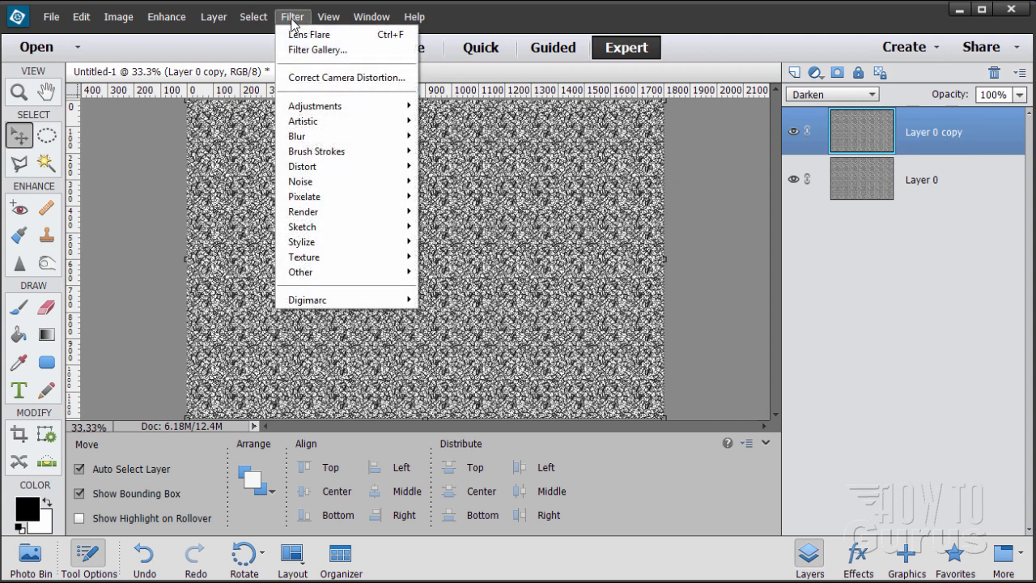
mouse_move(324, 168)
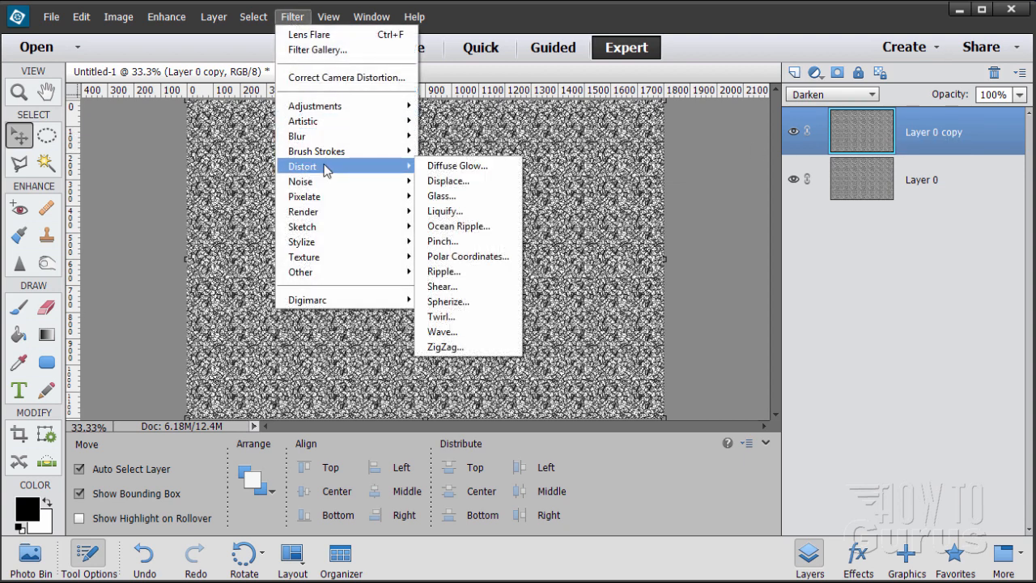
click(453, 212)
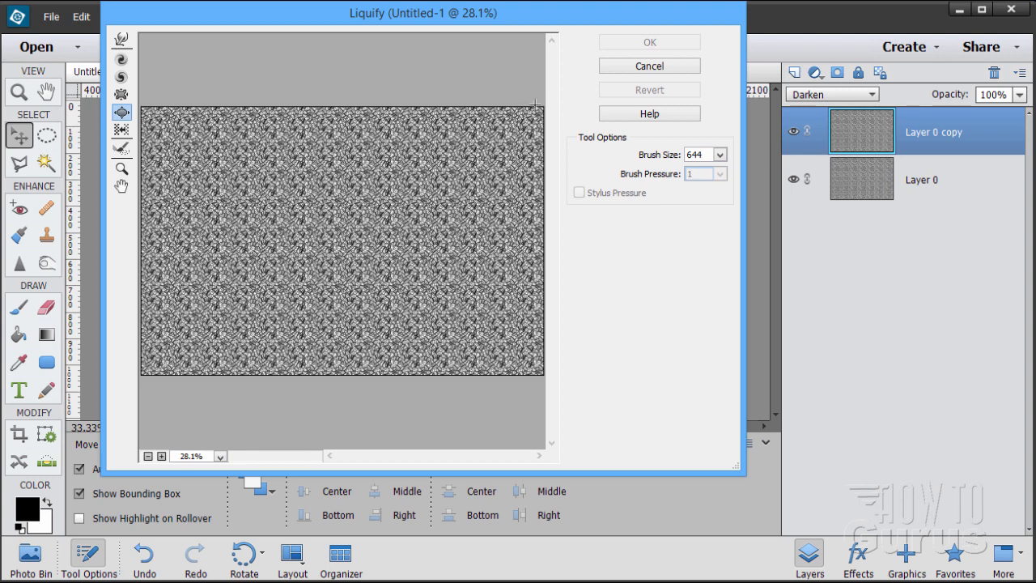
double_click(699, 154)
text(500)
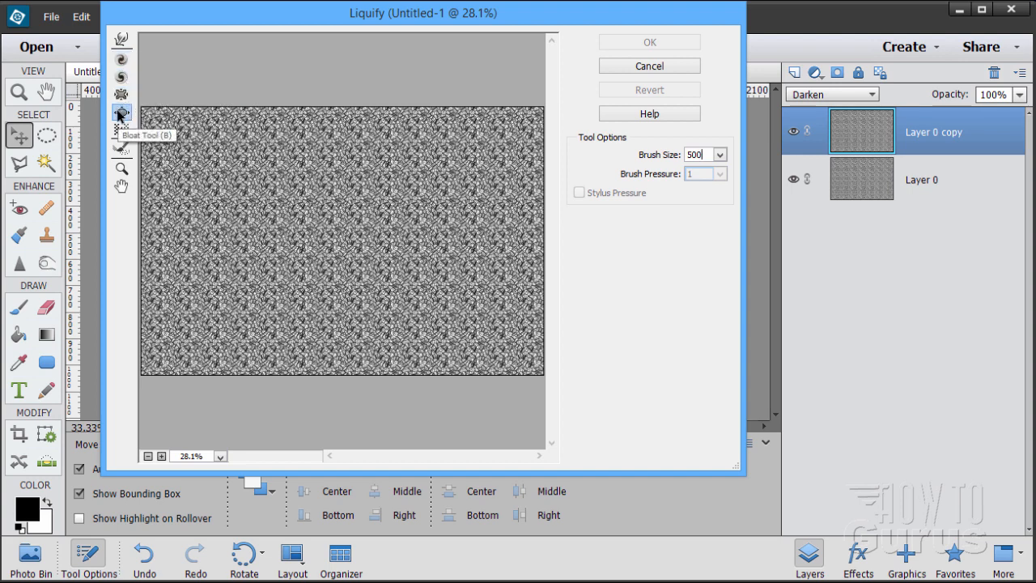
Step: Twirl areas of the pattern clockwise at brush pressure 50, reducing the brush size to 500 after the first stroke
click(121, 59)
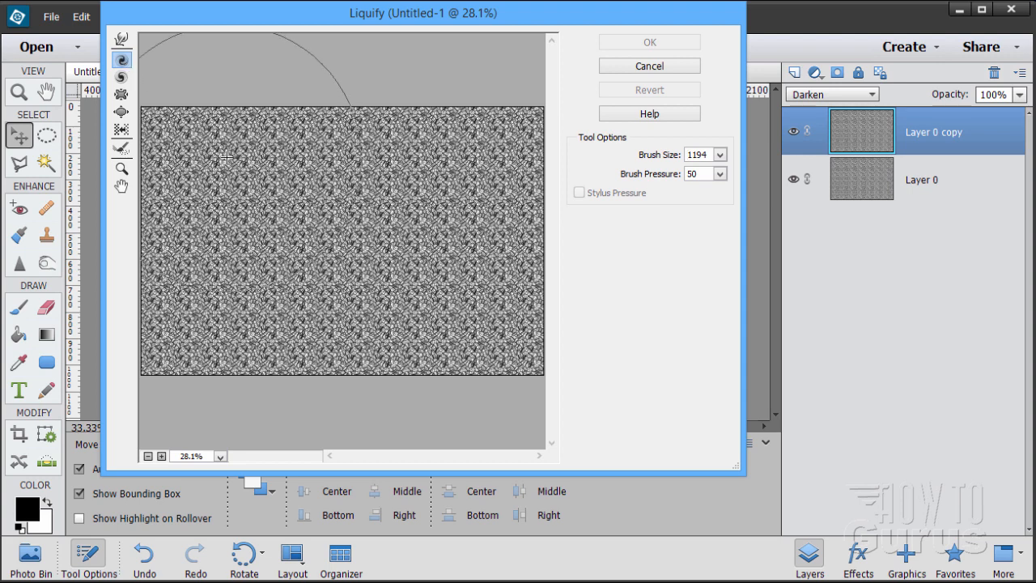
drag(227, 157, 300, 191)
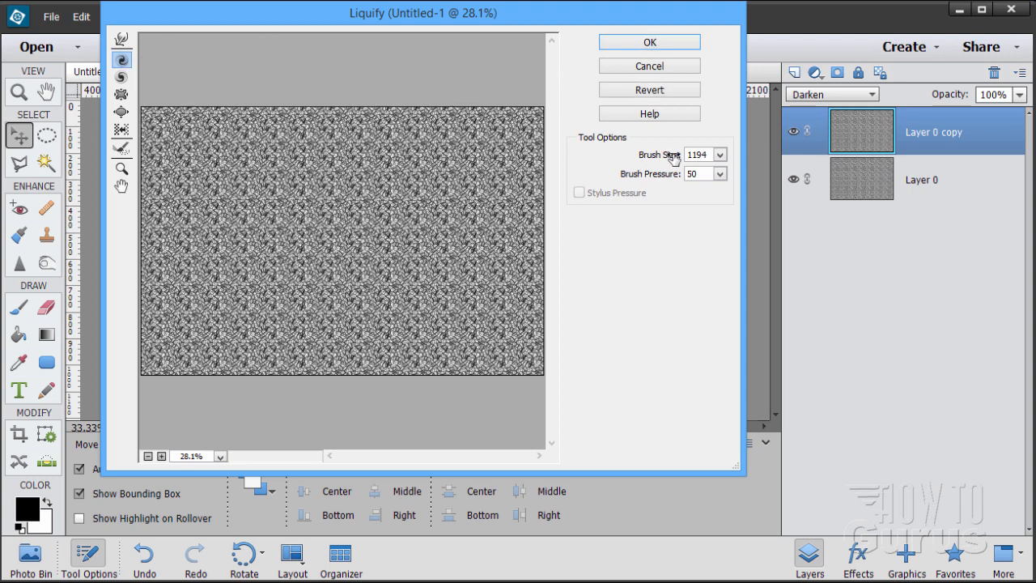
drag(707, 155, 641, 144)
text(500)
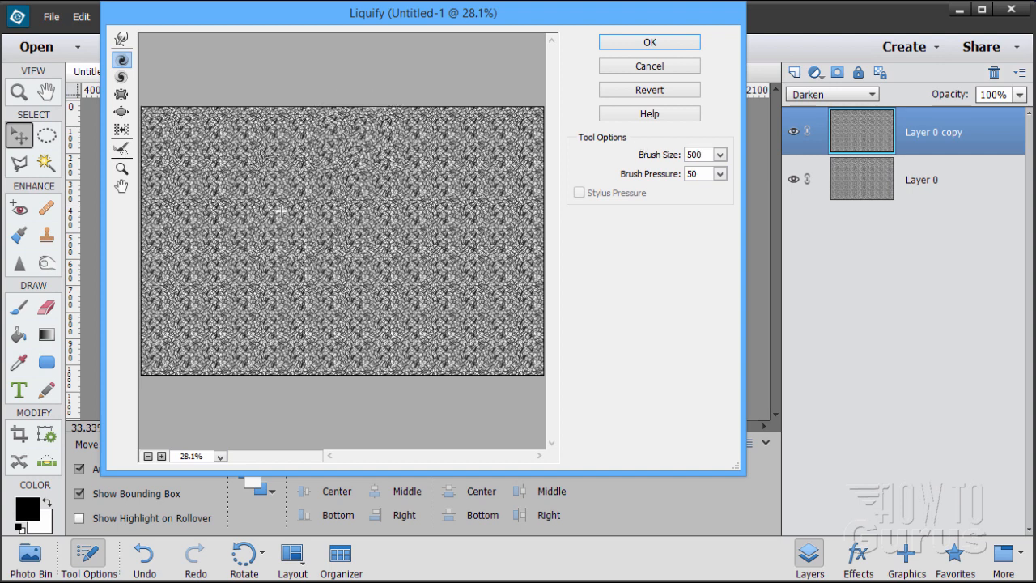
mouse_move(280, 210)
mouse_down()
mouse_move(275, 161)
mouse_move(212, 208)
mouse_move(319, 215)
mouse_move(316, 237)
mouse_move(437, 168)
mouse_move(471, 163)
mouse_move(457, 152)
mouse_move(454, 305)
mouse_move(320, 314)
mouse_move(311, 302)
mouse_move(286, 323)
mouse_move(223, 300)
mouse_move(336, 263)
mouse_move(354, 211)
mouse_move(369, 220)
mouse_move(370, 245)
mouse_move(391, 245)
mouse_move(427, 219)
mouse_move(320, 223)
mouse_move(280, 187)
mouse_move(218, 191)
mouse_move(235, 163)
mouse_move(263, 150)
mouse_move(353, 172)
mouse_move(276, 139)
mouse_move(298, 171)
mouse_move(281, 301)
mouse_move(367, 290)
mouse_move(434, 234)
mouse_move(461, 185)
mouse_move(470, 204)
mouse_move(251, 272)
mouse_up()
Step: Distort areas all over the pattern irregularly with Pucker strokes at brush size 644 and Bloat strokes at size 500
click(121, 96)
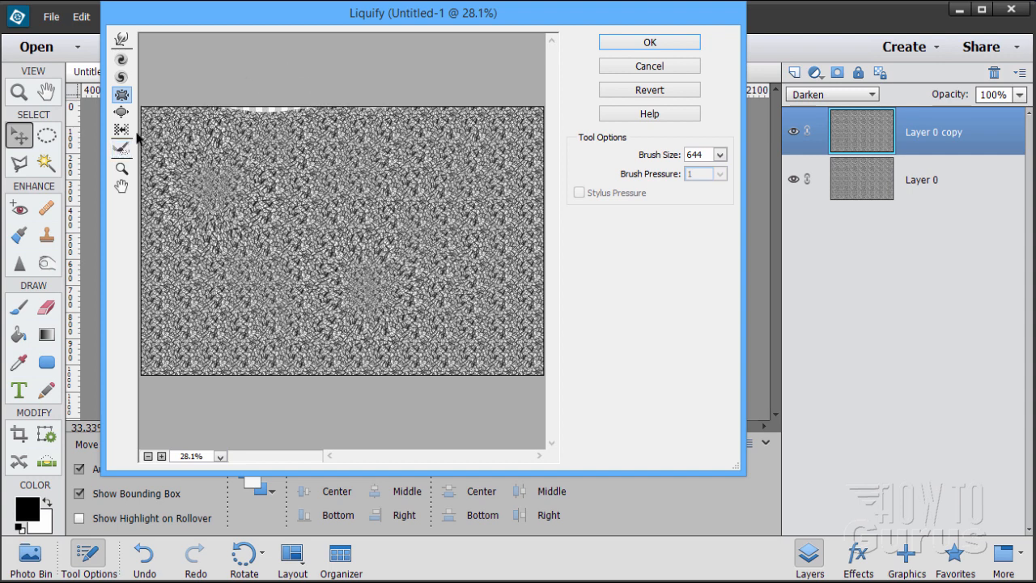
click(122, 112)
mouse_move(258, 175)
mouse_down()
mouse_move(278, 127)
mouse_move(251, 126)
mouse_move(356, 139)
mouse_move(356, 130)
mouse_move(402, 161)
mouse_move(417, 134)
mouse_move(459, 152)
mouse_move(476, 144)
mouse_move(482, 222)
mouse_up()
mouse_move(332, 304)
mouse_down()
mouse_move(312, 265)
mouse_move(286, 287)
mouse_move(253, 228)
mouse_move(227, 289)
mouse_move(200, 308)
mouse_move(334, 337)
mouse_move(435, 315)
mouse_move(460, 324)
mouse_move(506, 306)
mouse_move(515, 276)
mouse_move(396, 231)
mouse_move(358, 275)
mouse_move(258, 183)
mouse_move(225, 190)
mouse_move(190, 141)
mouse_move(186, 278)
mouse_move(143, 350)
mouse_move(240, 333)
mouse_move(265, 365)
mouse_move(400, 337)
mouse_move(398, 268)
mouse_move(462, 243)
mouse_move(453, 212)
mouse_up()
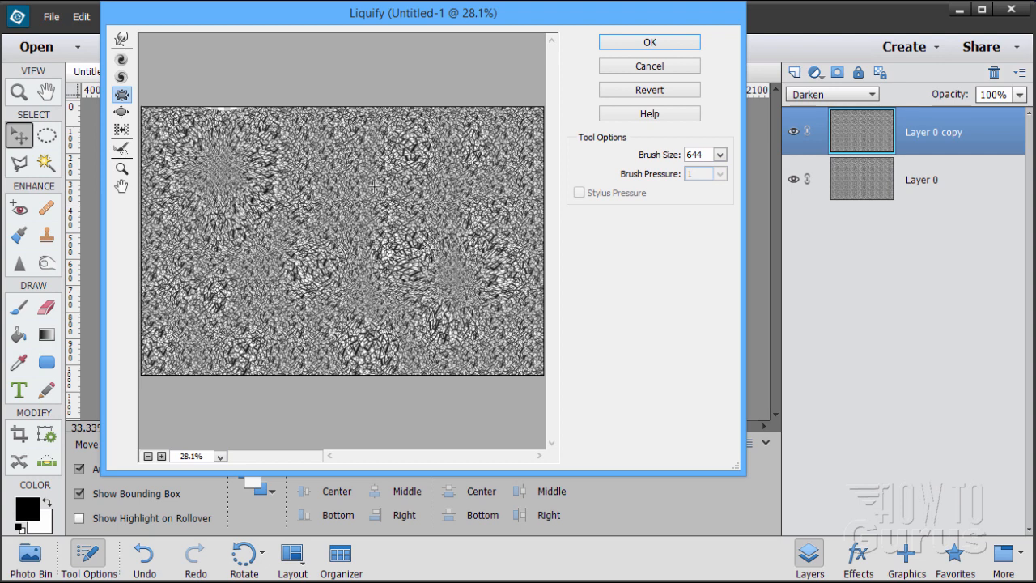
drag(370, 186, 275, 182)
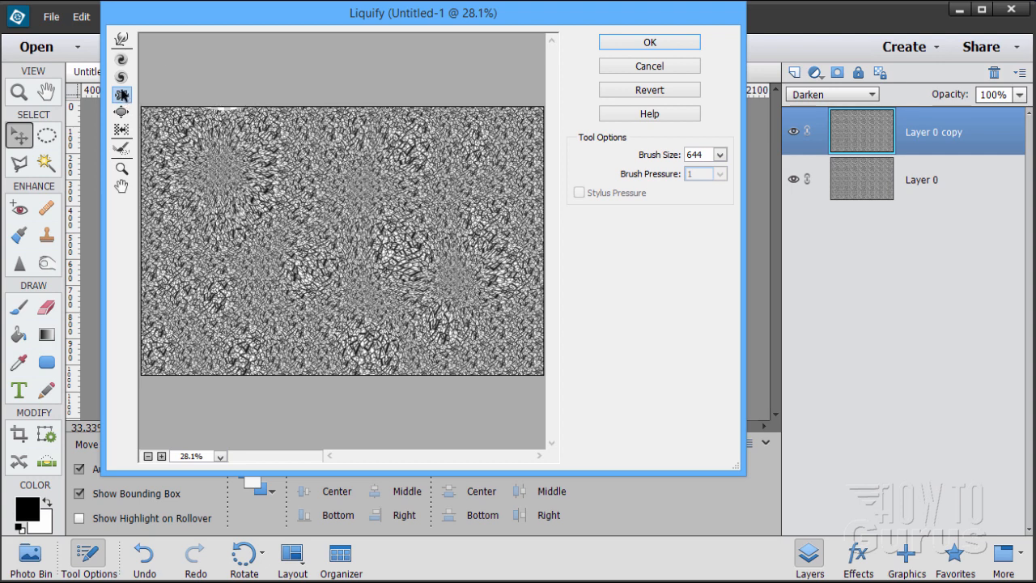
click(122, 111)
mouse_move(212, 121)
mouse_down()
mouse_move(219, 152)
mouse_move(379, 182)
mouse_move(475, 176)
mouse_move(501, 149)
mouse_move(536, 368)
mouse_move(351, 344)
mouse_up()
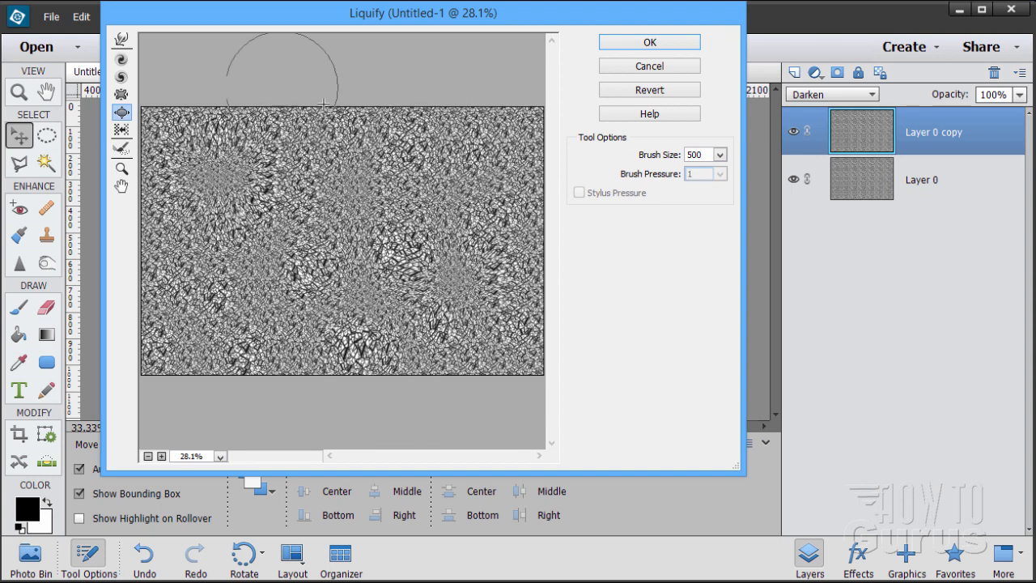
Step: Pucker two spots along the pattern's upper edge with the brush size at 644
click(121, 94)
key(bracketright)
drag(276, 129, 277, 130)
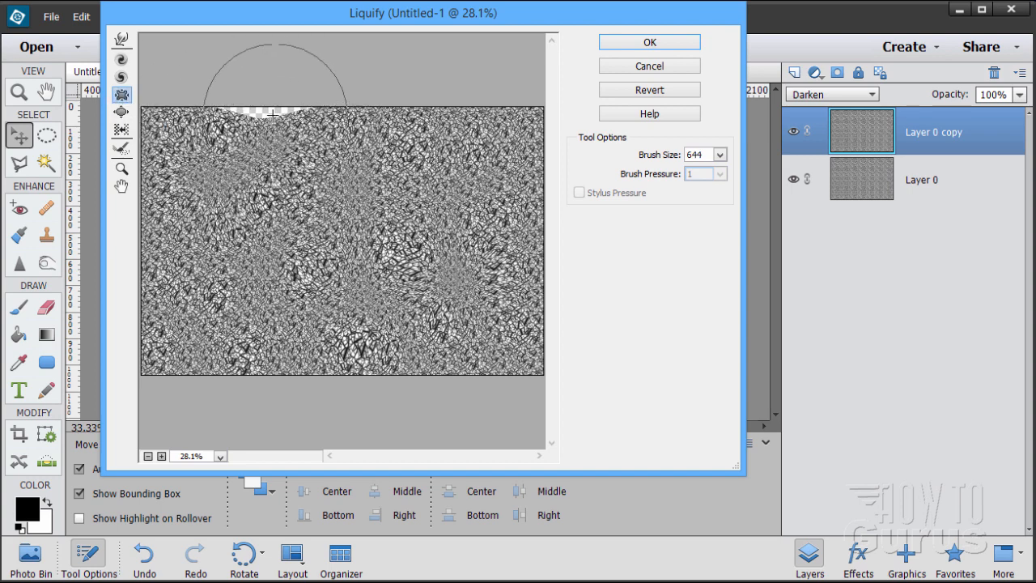
click(435, 125)
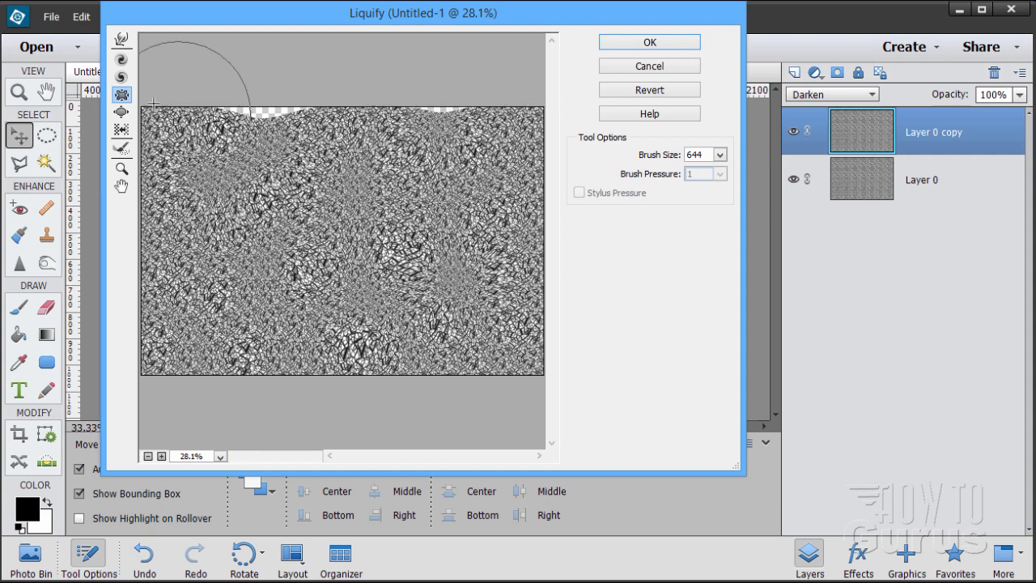
Step: Bloat the pattern along its upper edge at brush size 500 to close the transparent gaps, and apply the Liquify filter
click(122, 111)
mouse_move(255, 165)
mouse_down()
mouse_move(271, 148)
mouse_move(243, 135)
mouse_move(298, 134)
mouse_up()
drag(404, 137, 477, 138)
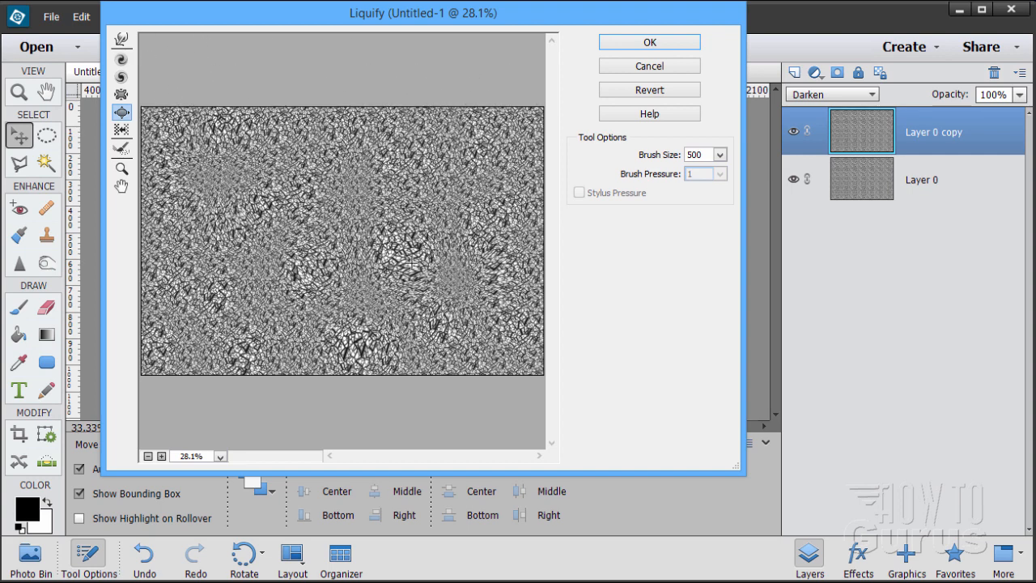
click(630, 42)
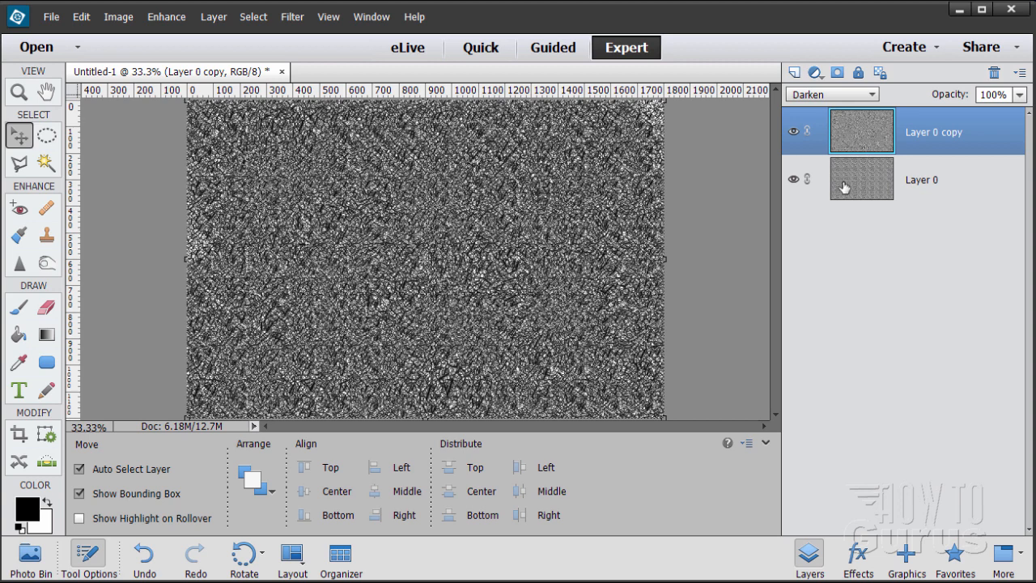
Step: Merge the visible layers and add a new blank layer beneath the merged texture layer
right_click(926, 145)
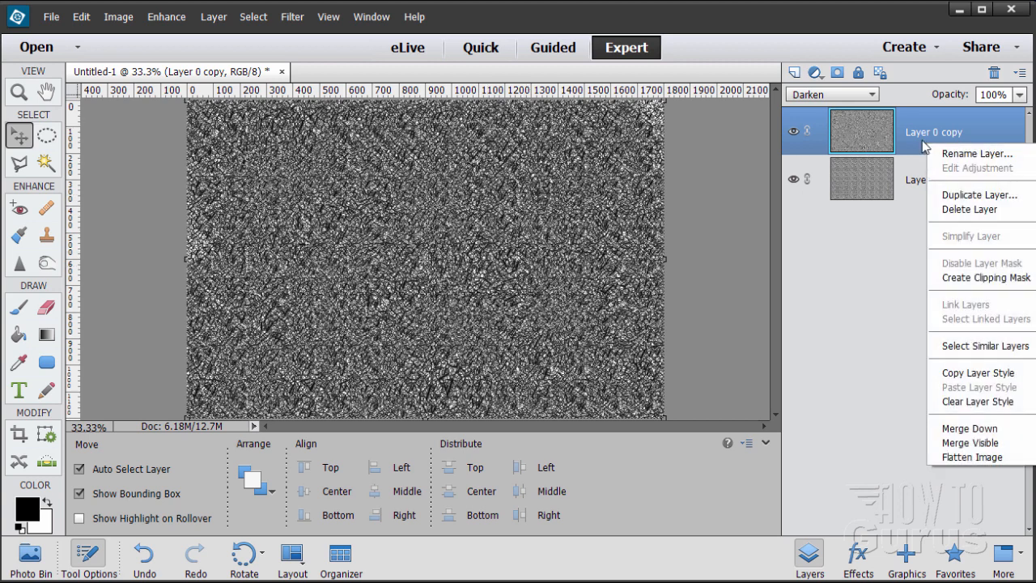
click(970, 444)
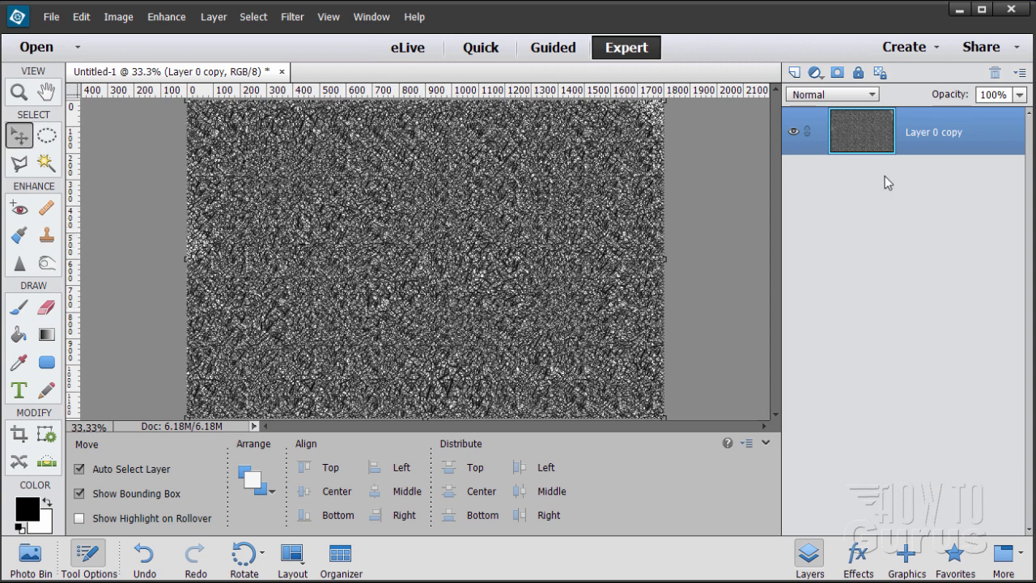
click(794, 72)
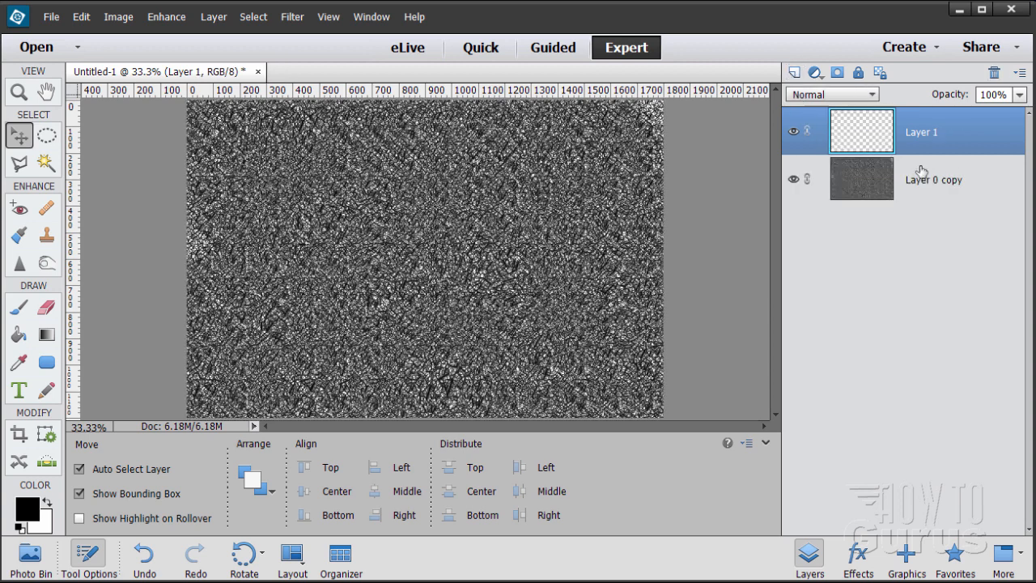
drag(867, 132, 862, 211)
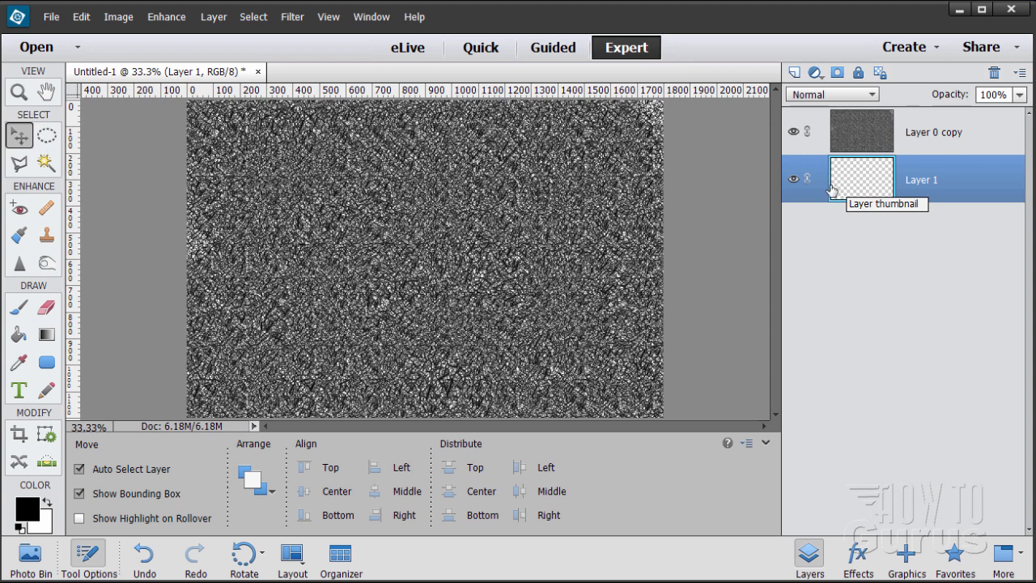
Step: Hide the merged texture layer and rename it "glitter"
click(793, 133)
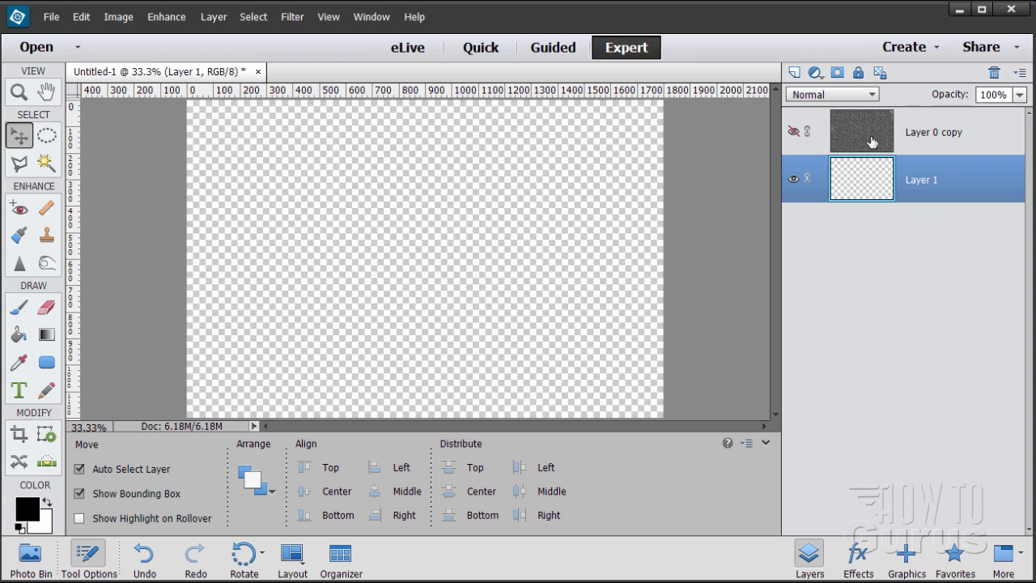
double_click(927, 135)
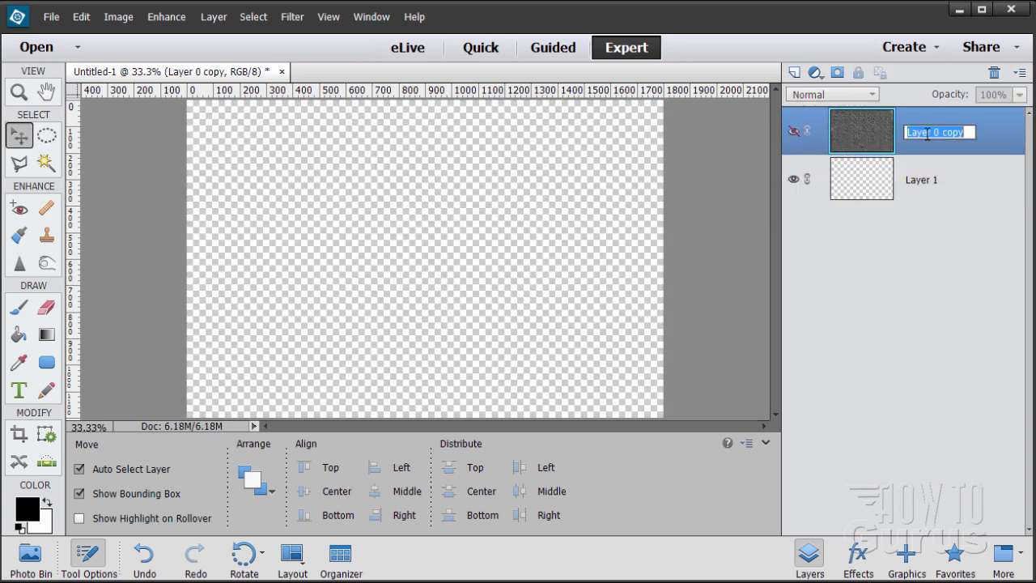
text(glitter)
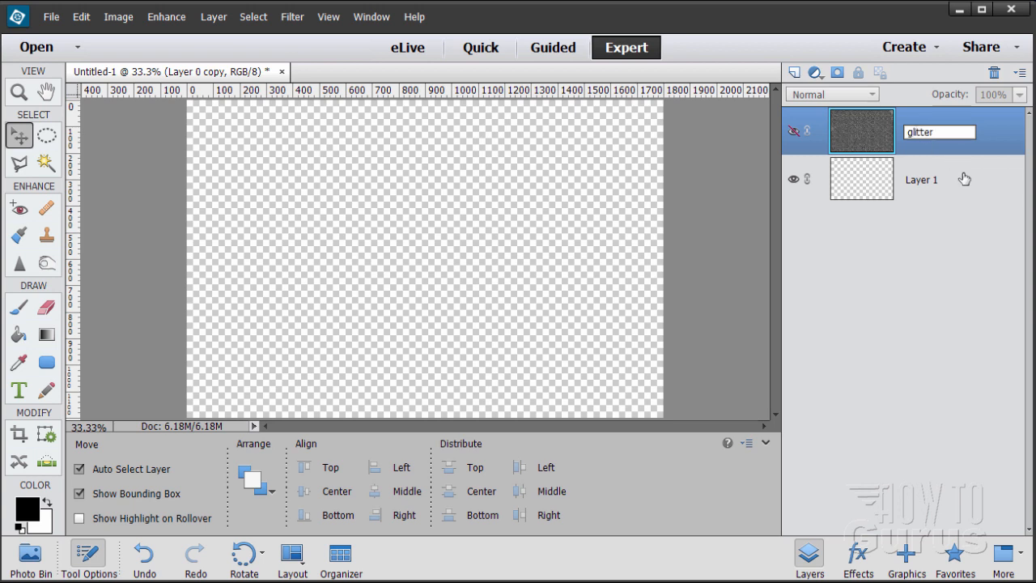
key(Return)
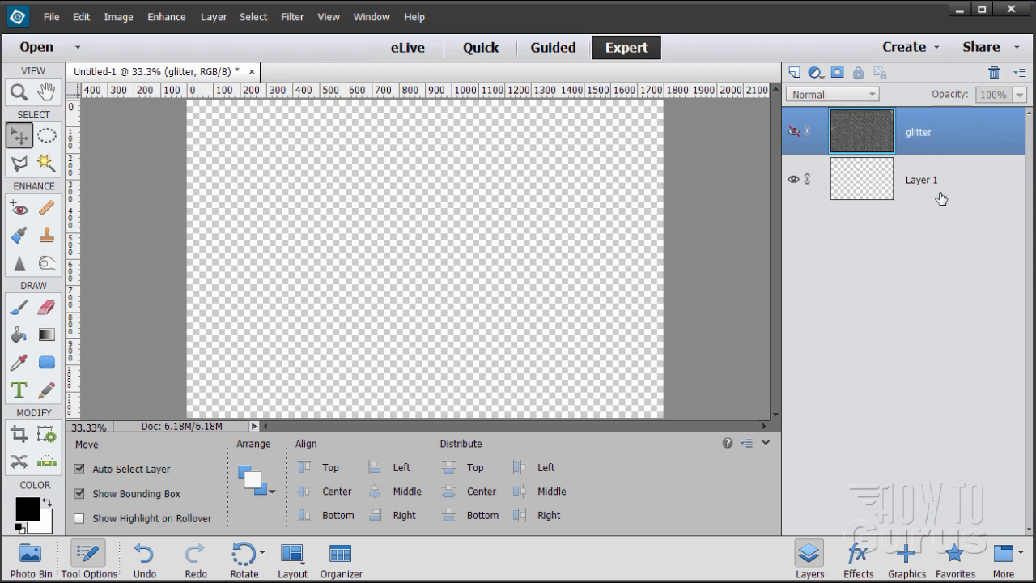
Step: Fill Layer 1 with solid black using the Paint Bucket in Paint mode
click(938, 191)
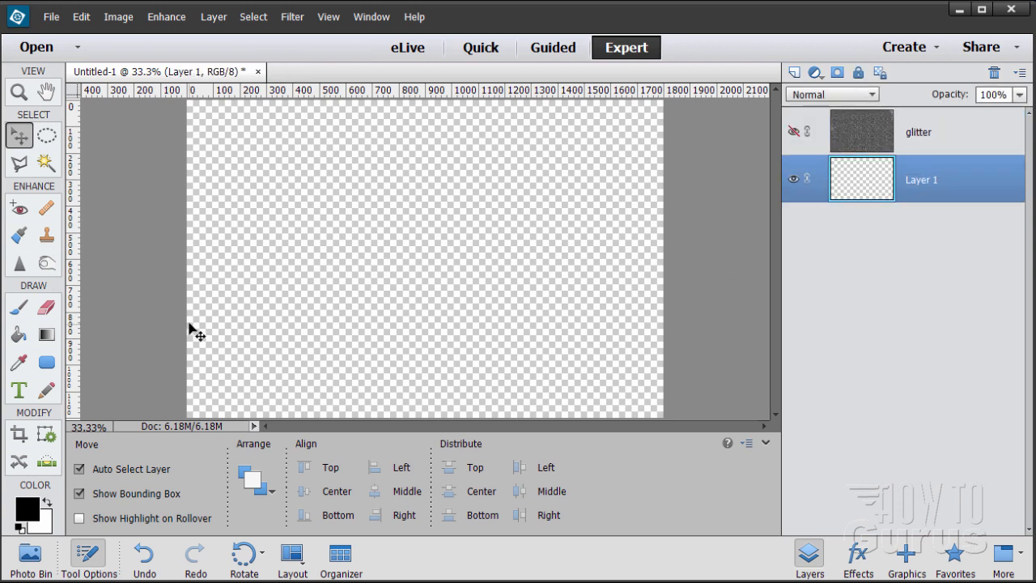
click(19, 336)
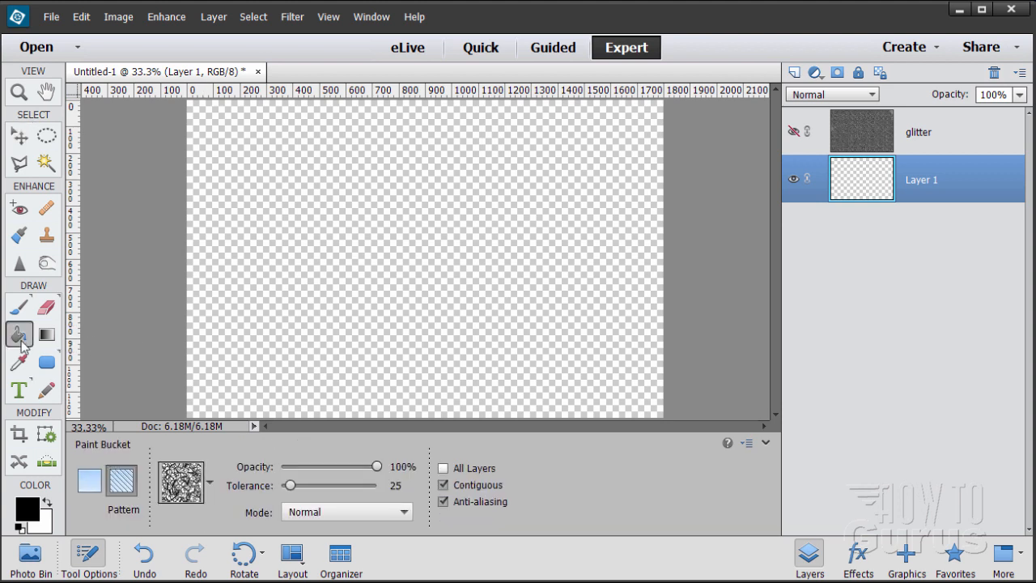
click(89, 481)
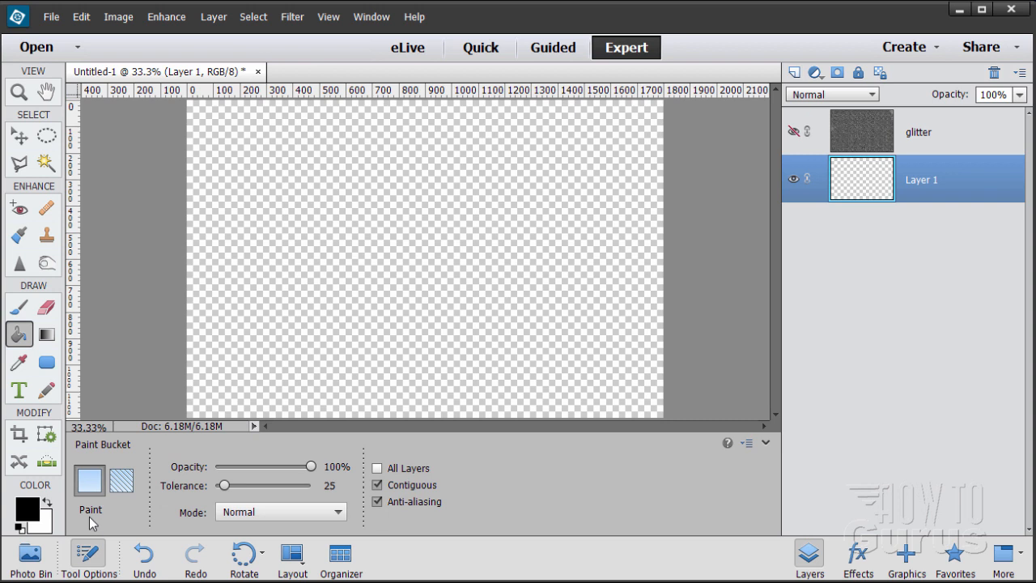
click(122, 484)
click(91, 487)
click(295, 332)
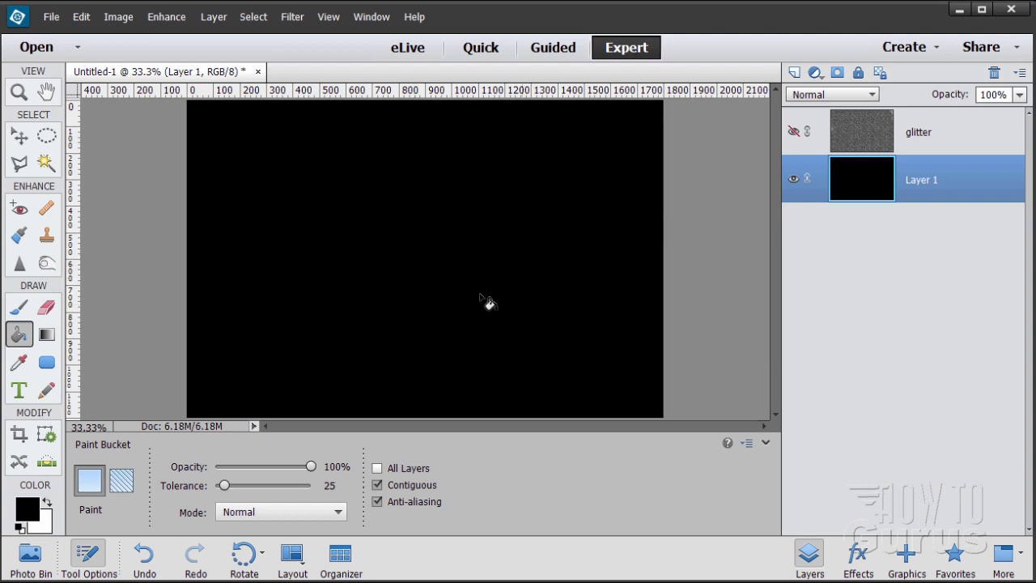
Step: Add the horizontal text "Sparkle" in white Cooper Std Black Italic at 72 pt over the black background
click(20, 391)
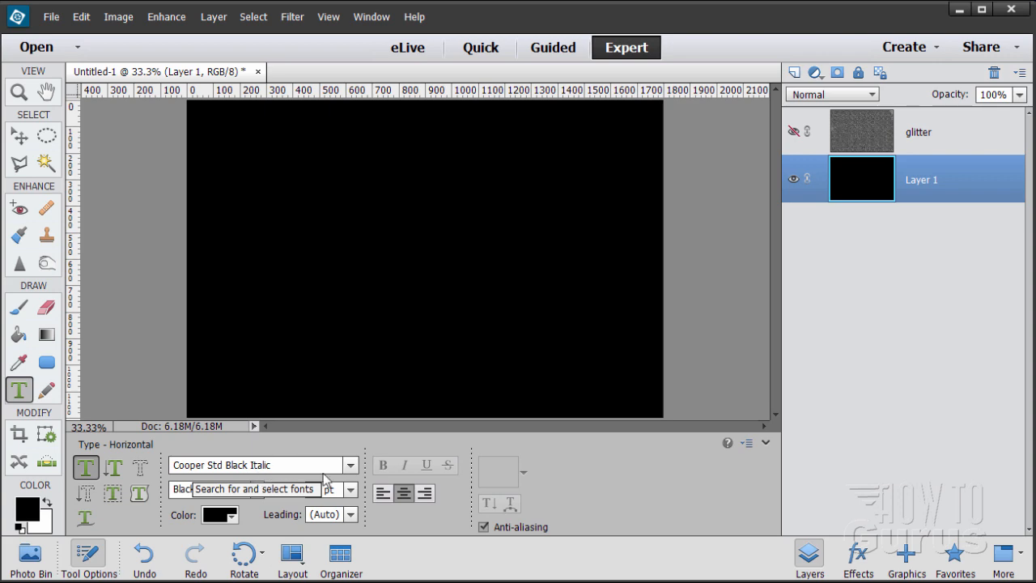
click(351, 466)
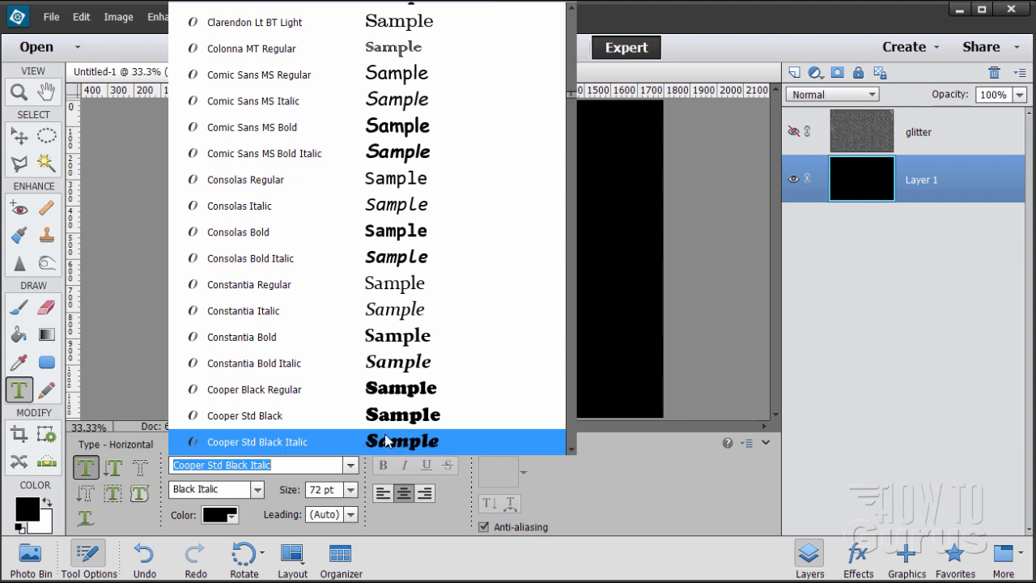
click(417, 441)
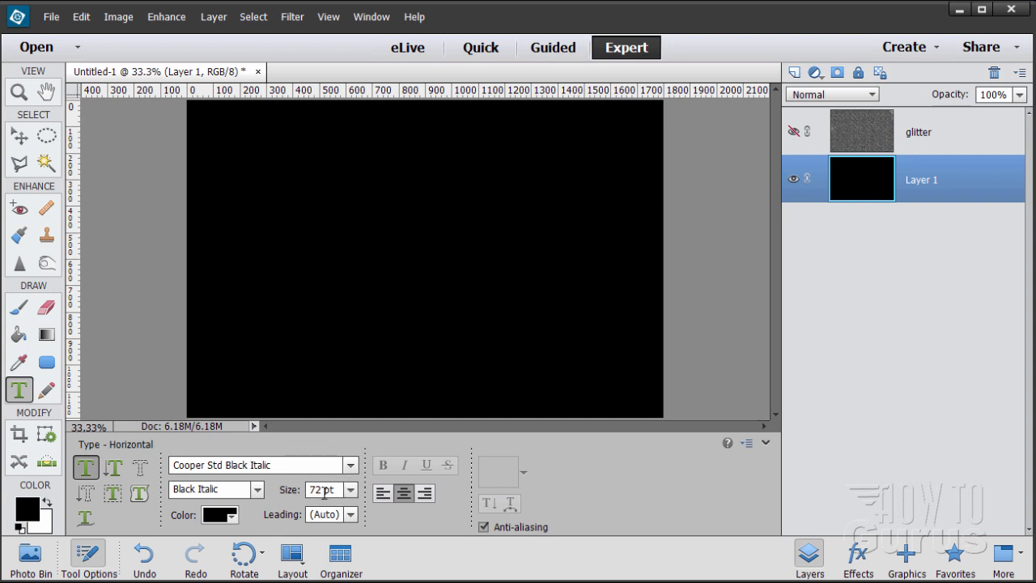
click(217, 515)
click(273, 361)
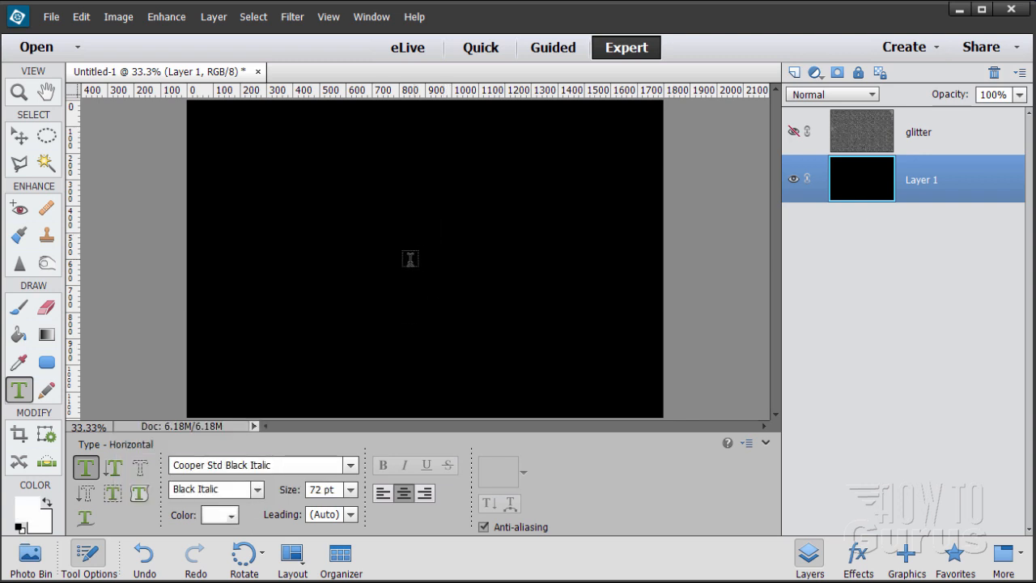
click(408, 264)
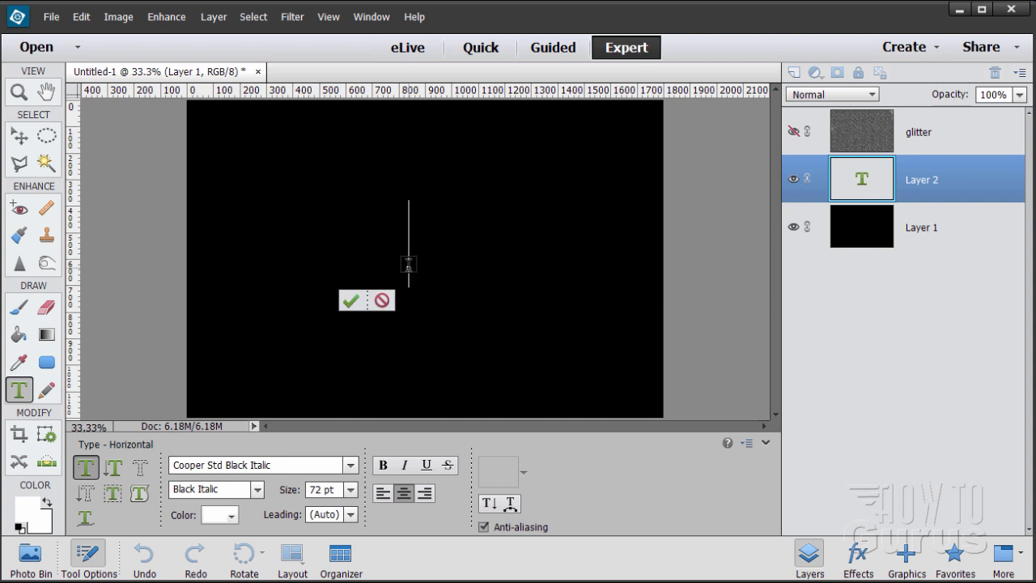
text(Sparkle)
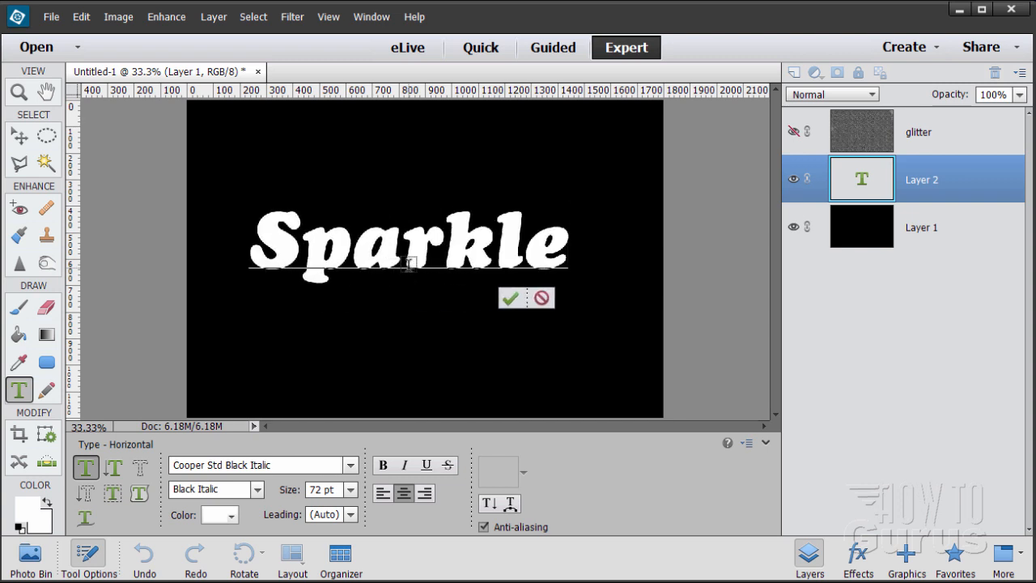
click(510, 298)
Step: Enlarge the Sparkle text to span most of the canvas width and center it on the black background
key(v)
drag(464, 262, 474, 238)
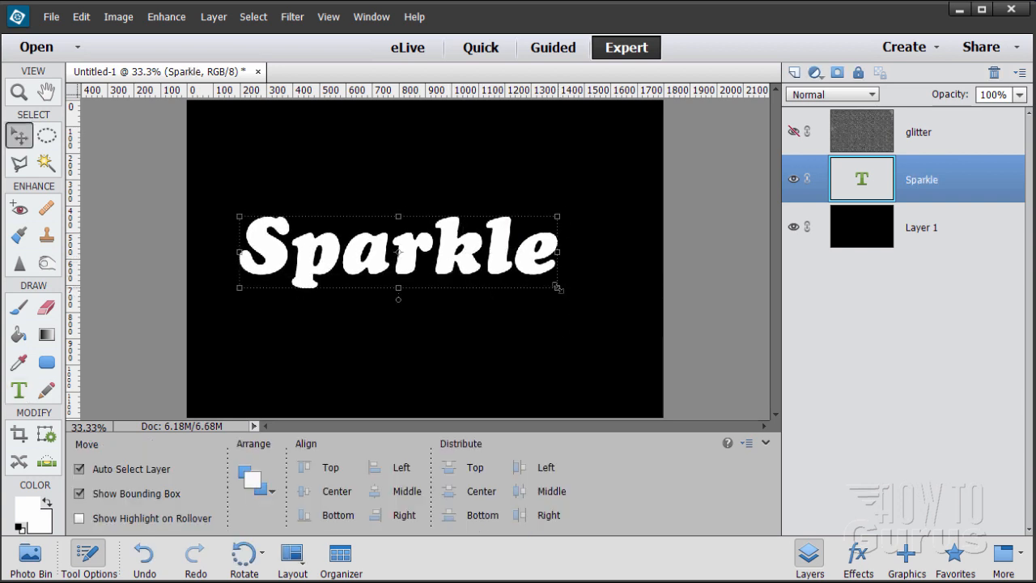
drag(556, 287, 639, 323)
drag(512, 293, 493, 293)
click(564, 329)
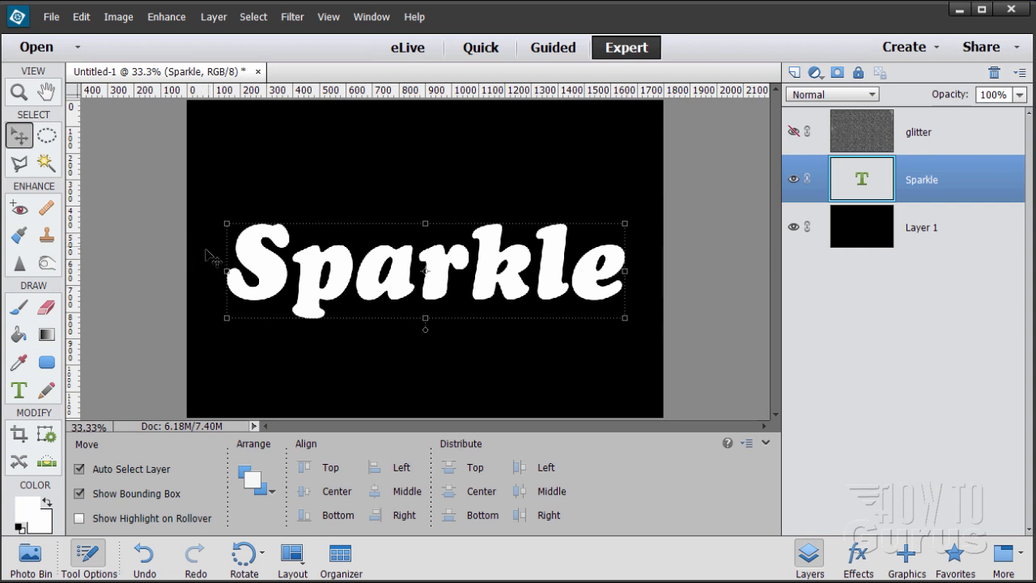
drag(511, 283, 506, 283)
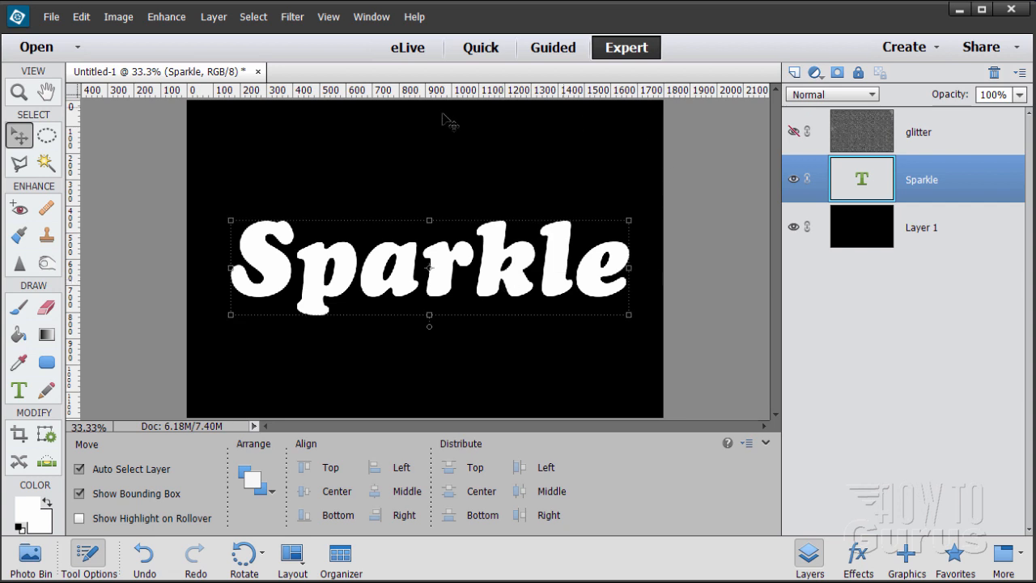
Step: Duplicate the Sparkle text layer and place the copy above the glitter layer
click(429, 351)
click(442, 280)
drag(866, 180, 795, 71)
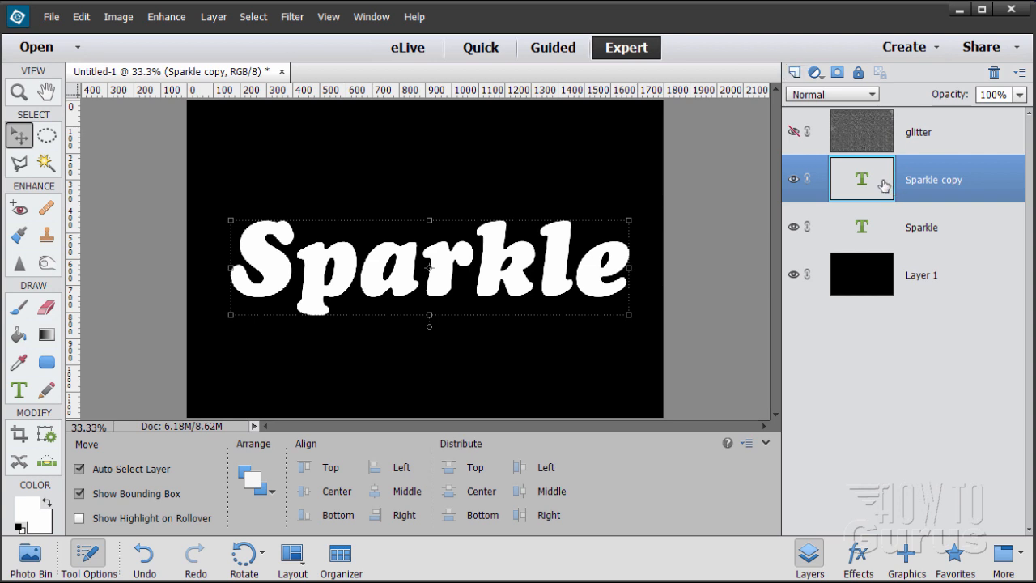
drag(883, 185, 877, 119)
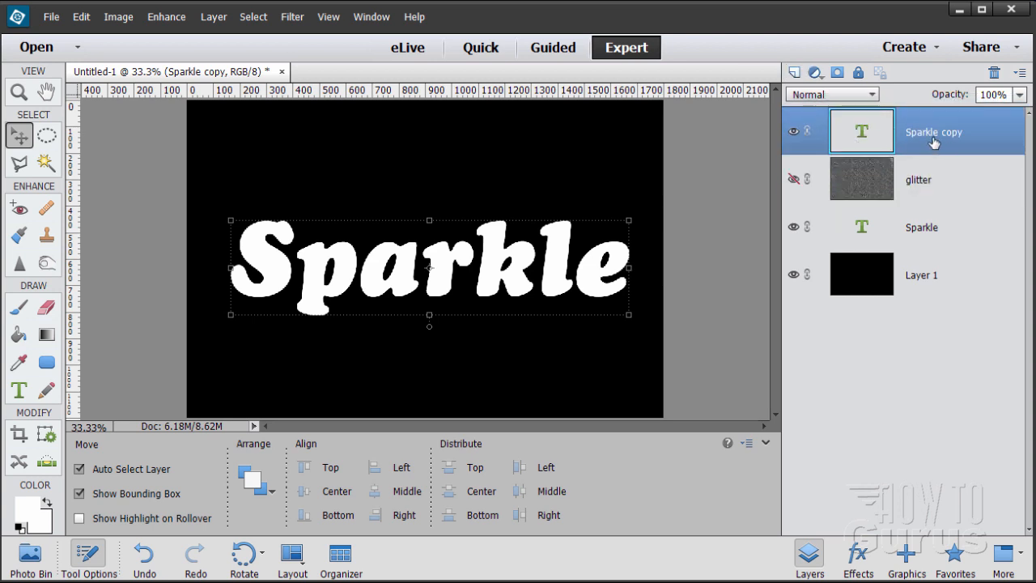
Step: Rename the duplicated text layer "Sparkle outline" and hide it
double_click(930, 133)
click(968, 134)
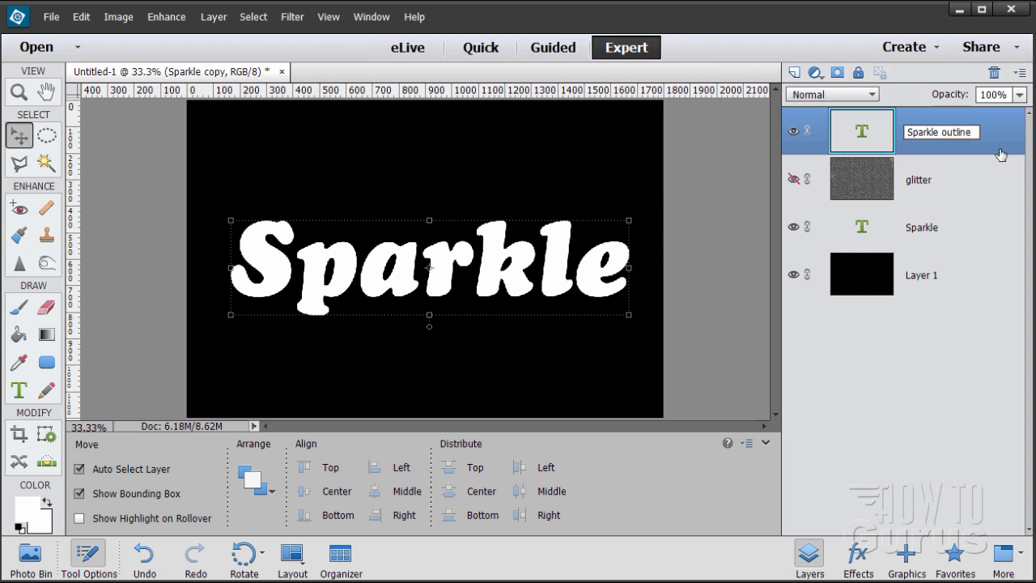
text(outline)
key(Return)
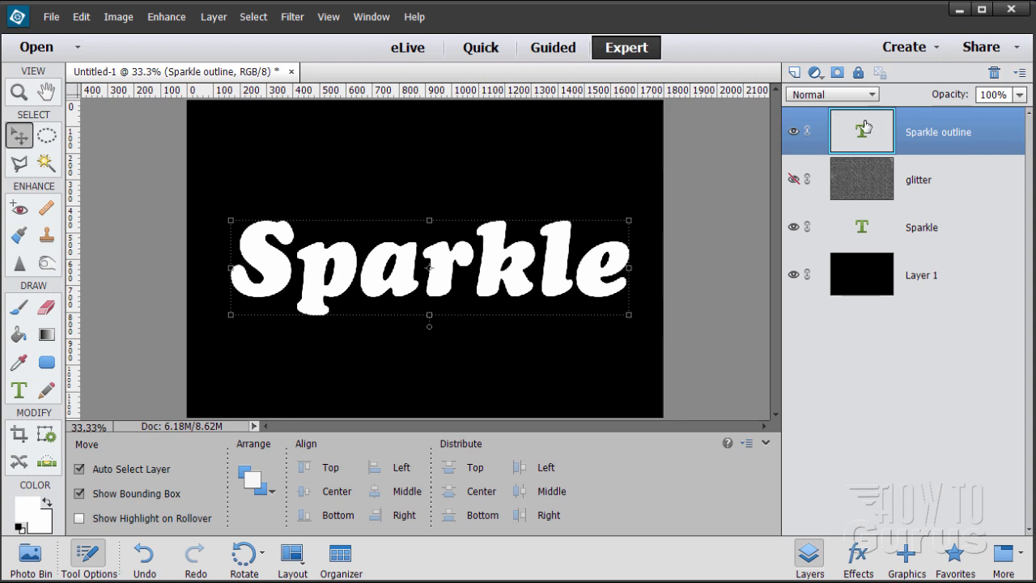
click(793, 131)
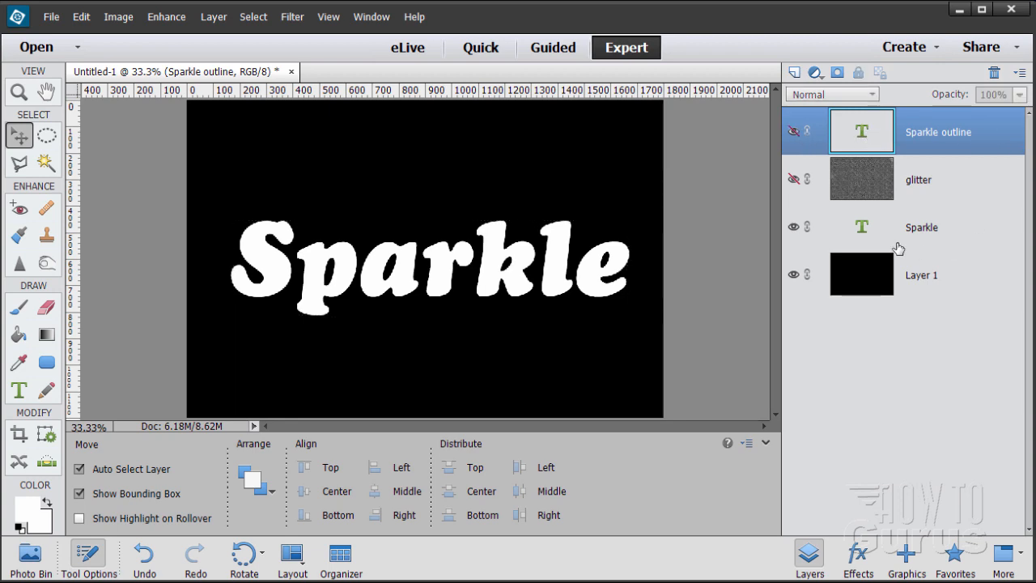
Step: Show the glitter layer and clip it to the Sparkle text layer beneath with a clipping mask
click(793, 179)
click(865, 189)
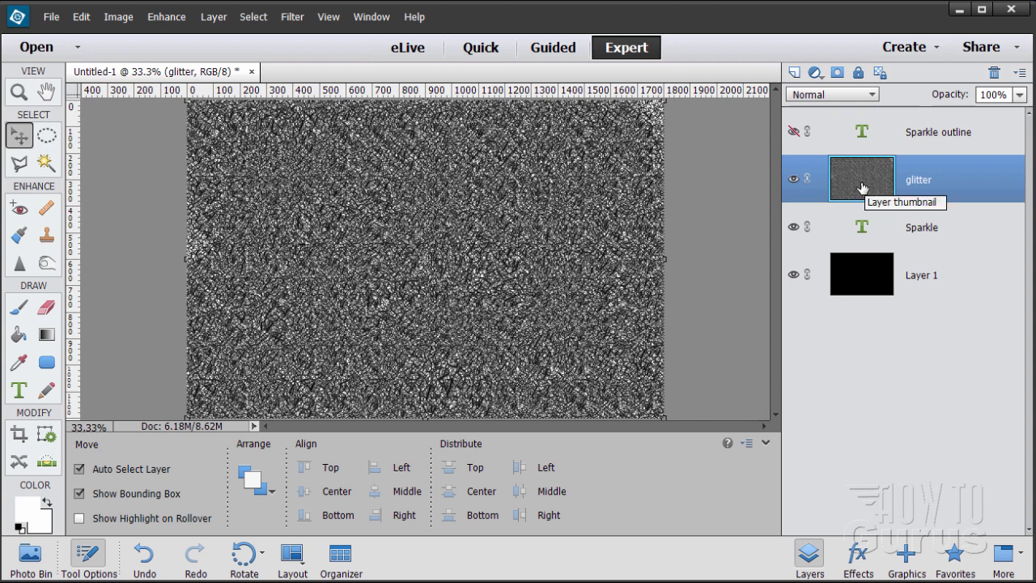
right_click(922, 185)
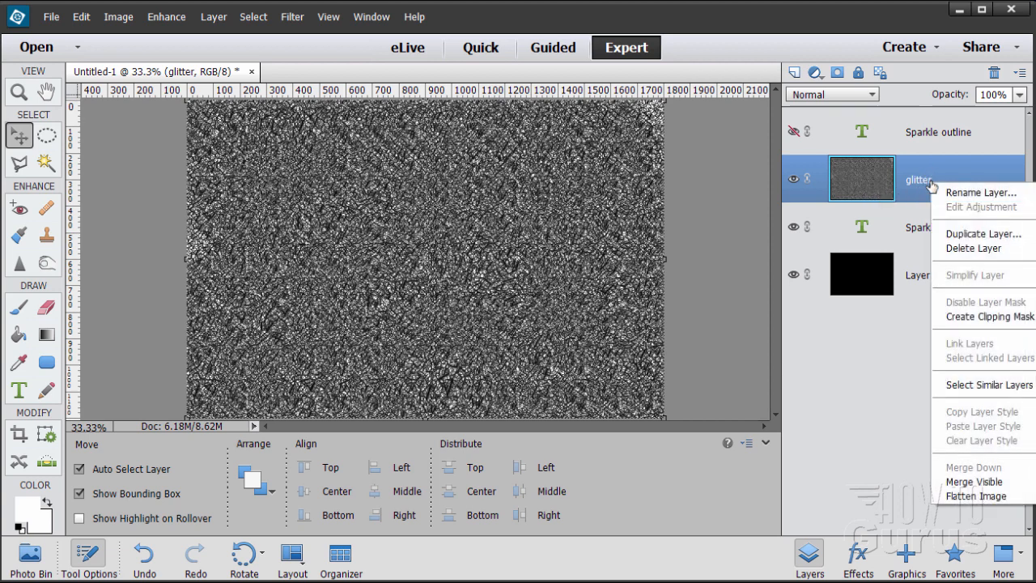
click(965, 316)
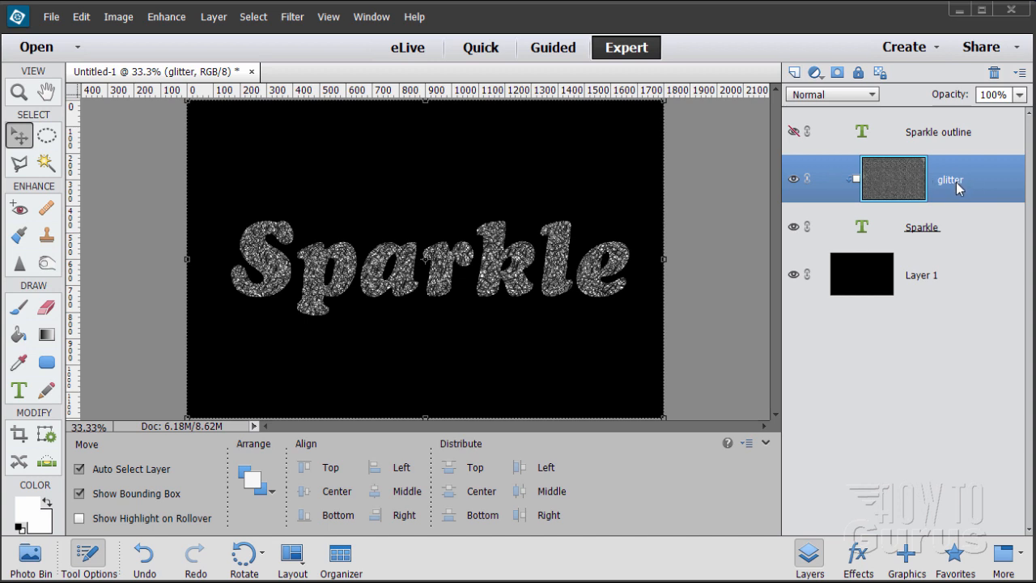
Step: Add a Hue/Saturation adjustment layer above glitter, using the previous layer to create a clipping mask
click(214, 17)
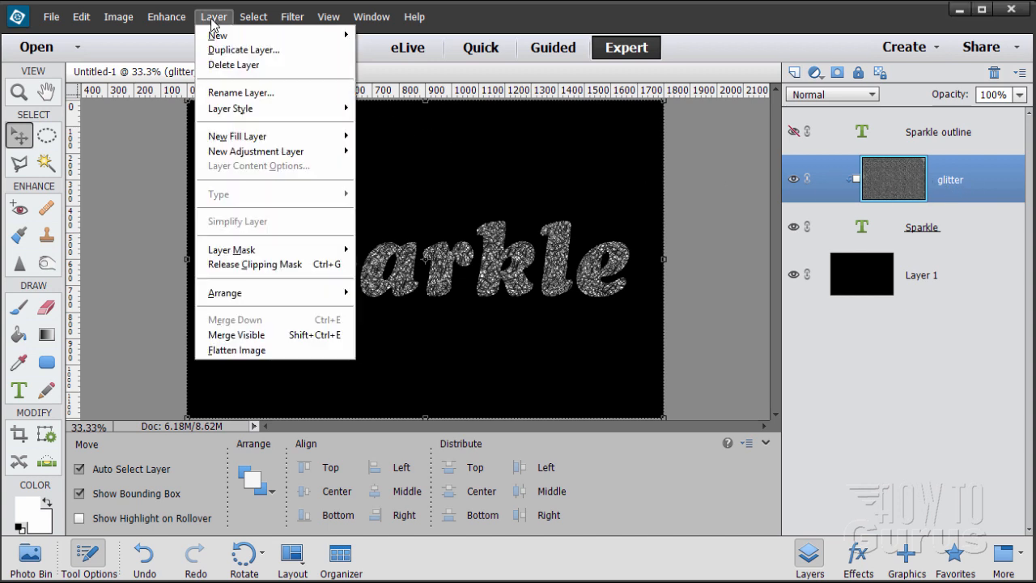
mouse_move(256, 153)
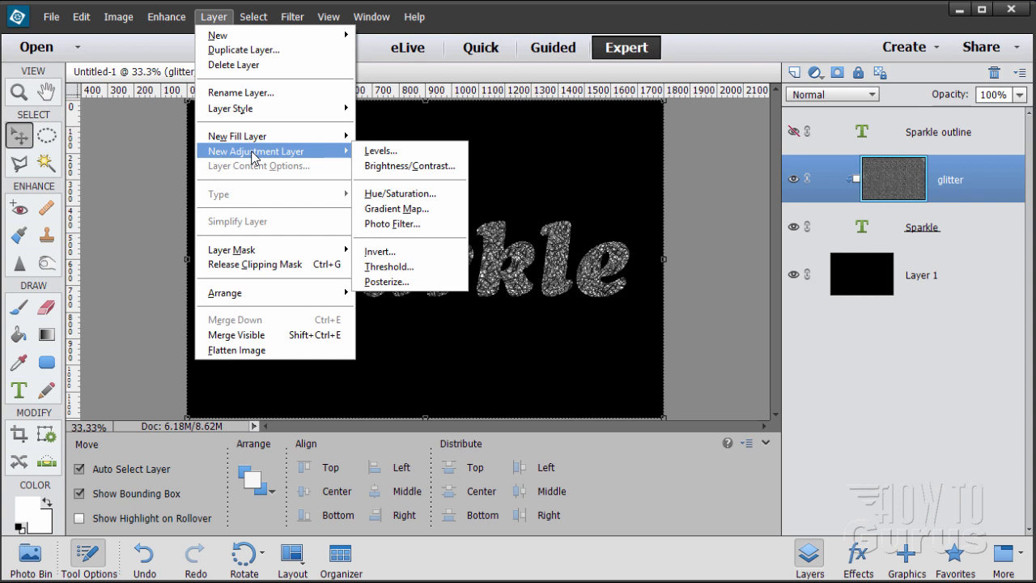
click(394, 193)
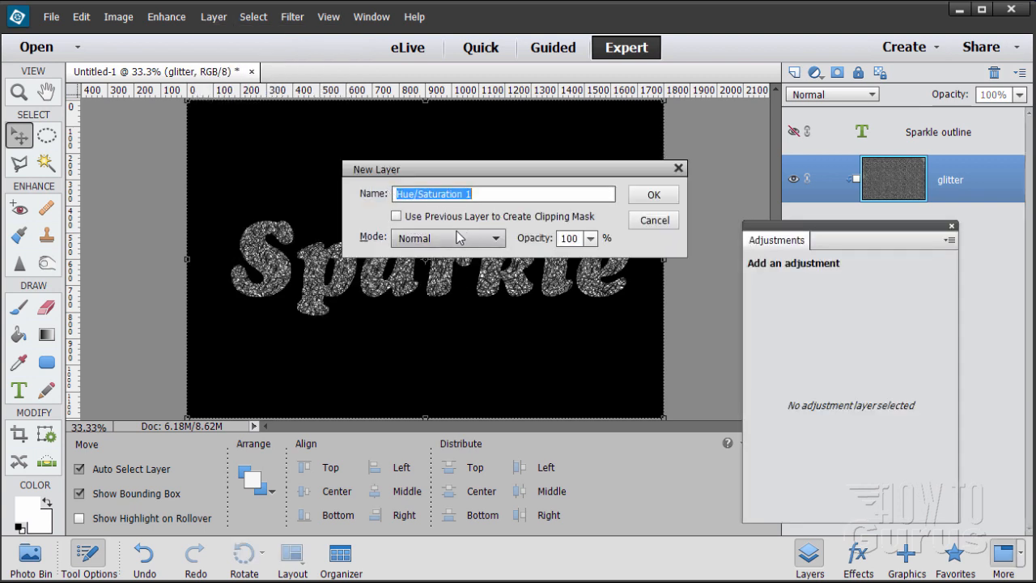
click(395, 216)
click(662, 200)
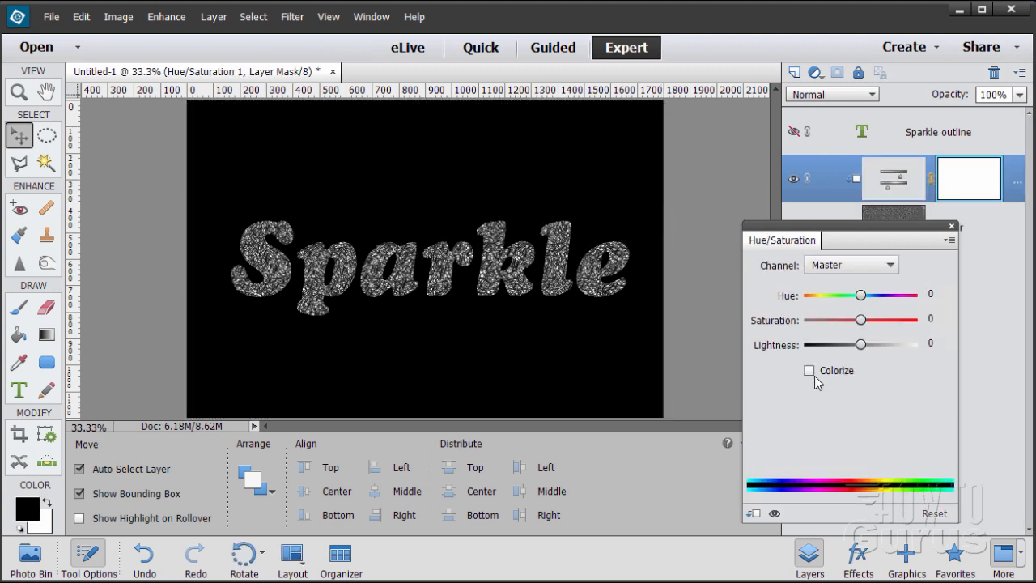
Step: Colorize the glitter text blue in the Hue/Saturation adjustment with Hue 206 and Saturation 62
click(810, 372)
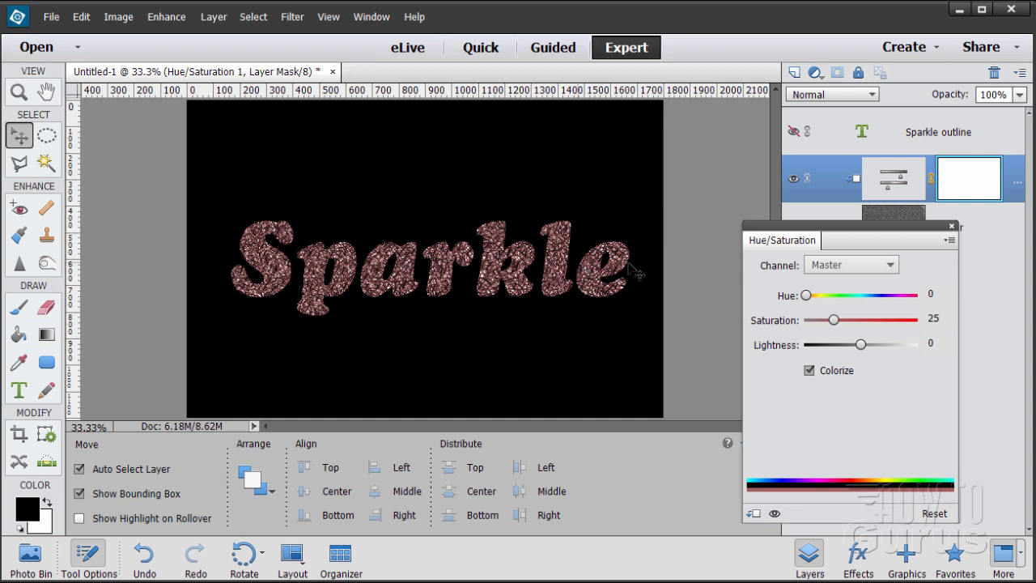
drag(895, 229, 878, 261)
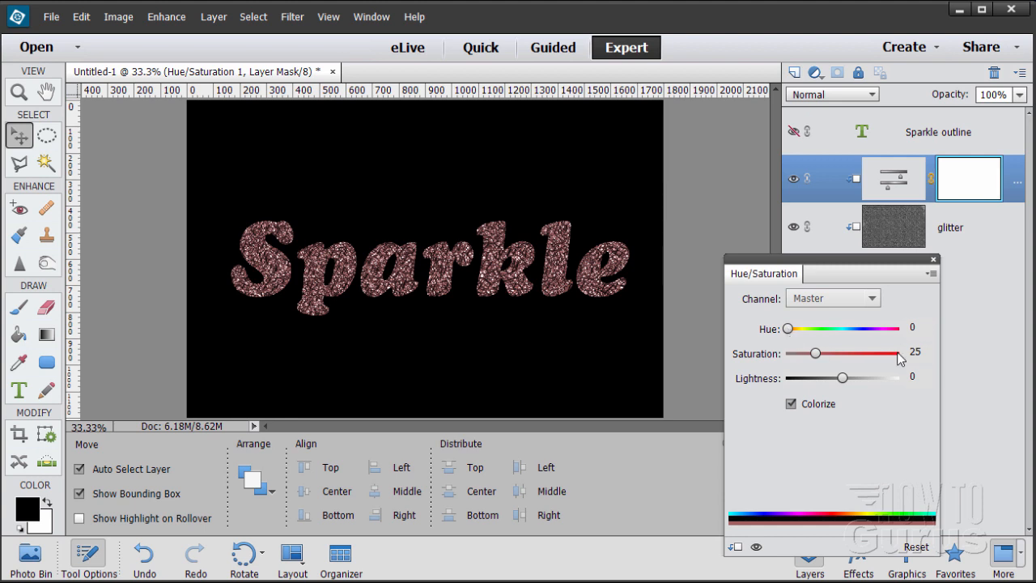
click(908, 327)
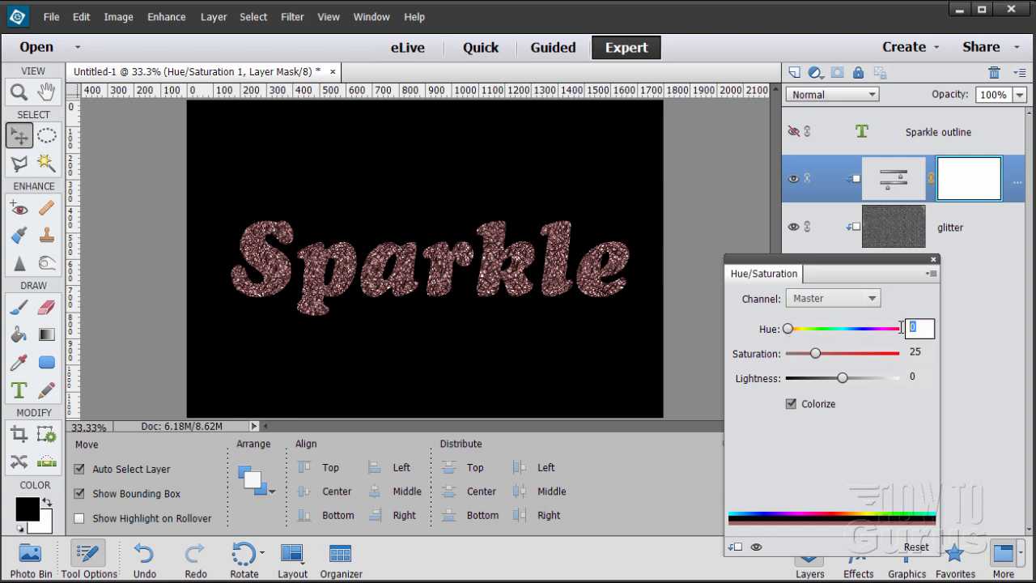
text(206)
click(898, 348)
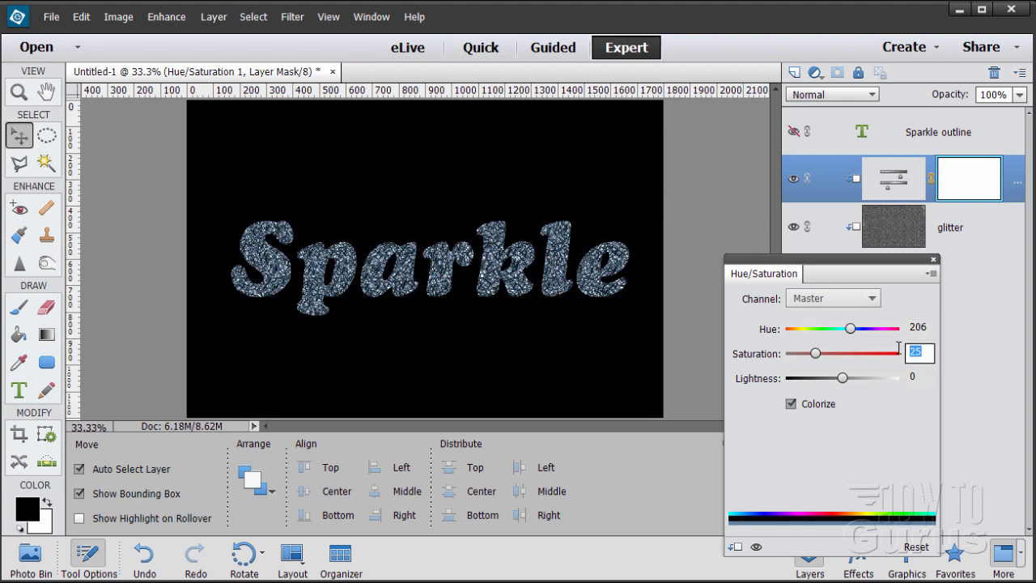
text(62)
click(933, 261)
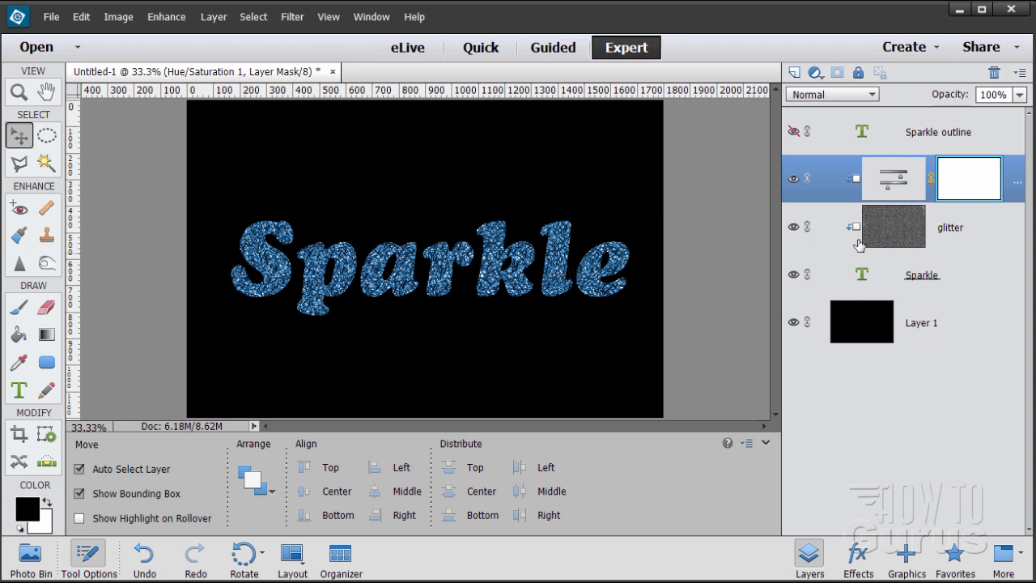
Step: Hide every other layer, then show and select only the Sparkle outline layer
click(793, 178)
click(793, 226)
click(793, 274)
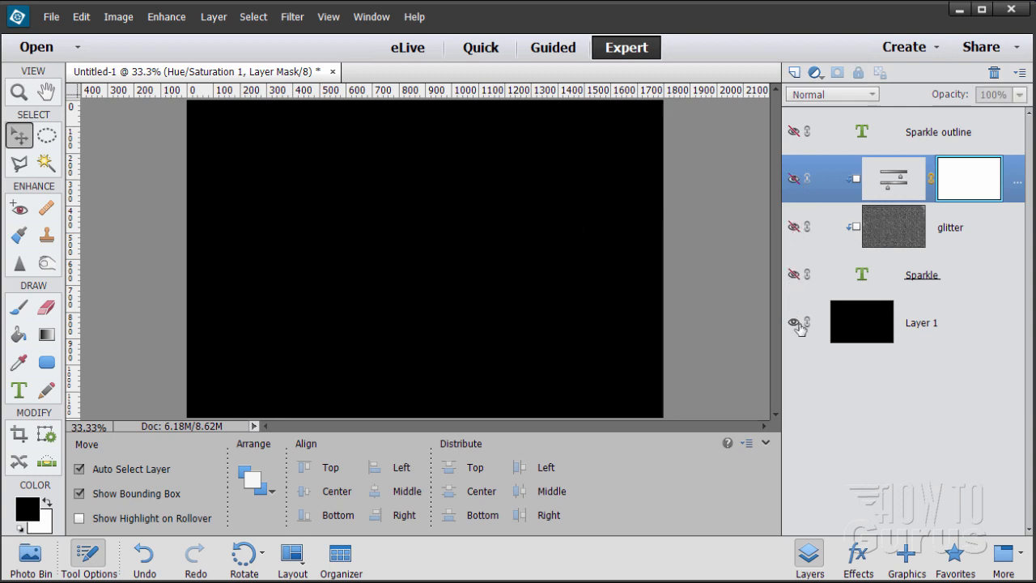
click(797, 324)
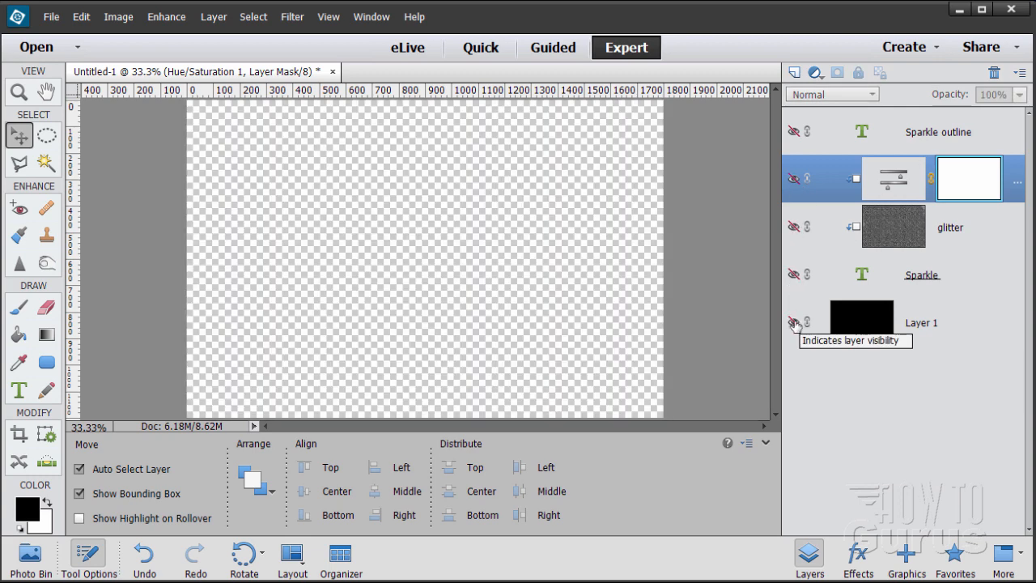
click(794, 132)
click(931, 140)
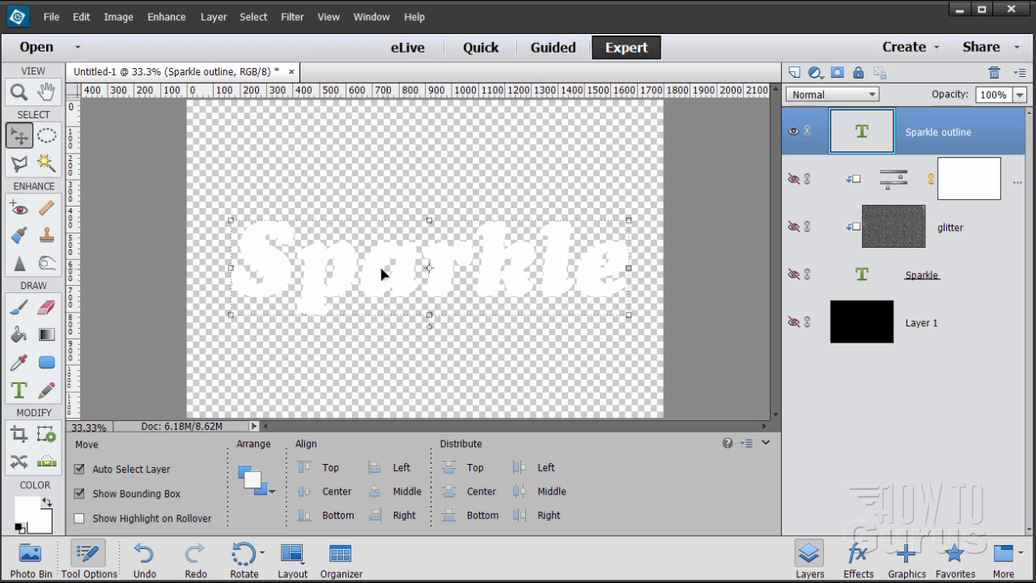
Step: Add a black 16 px outside stroke at 100% opacity to the Sparkle outline layer's style
click(213, 18)
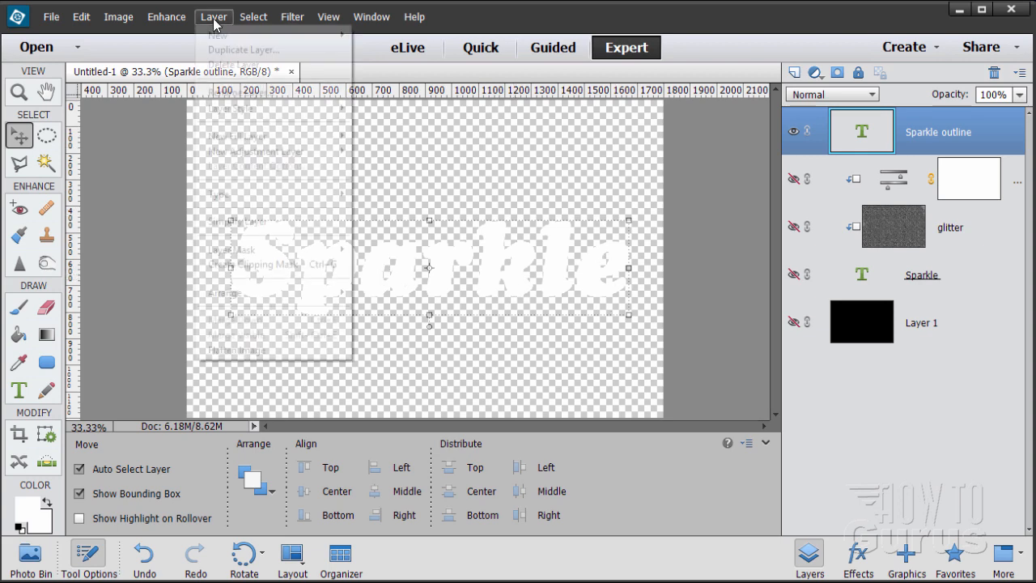
mouse_move(243, 110)
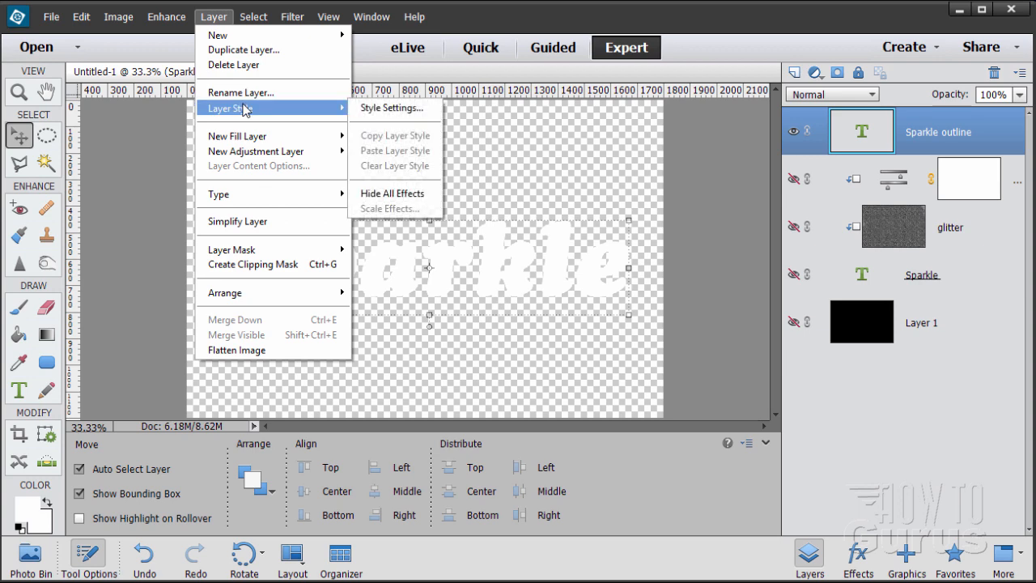
click(382, 113)
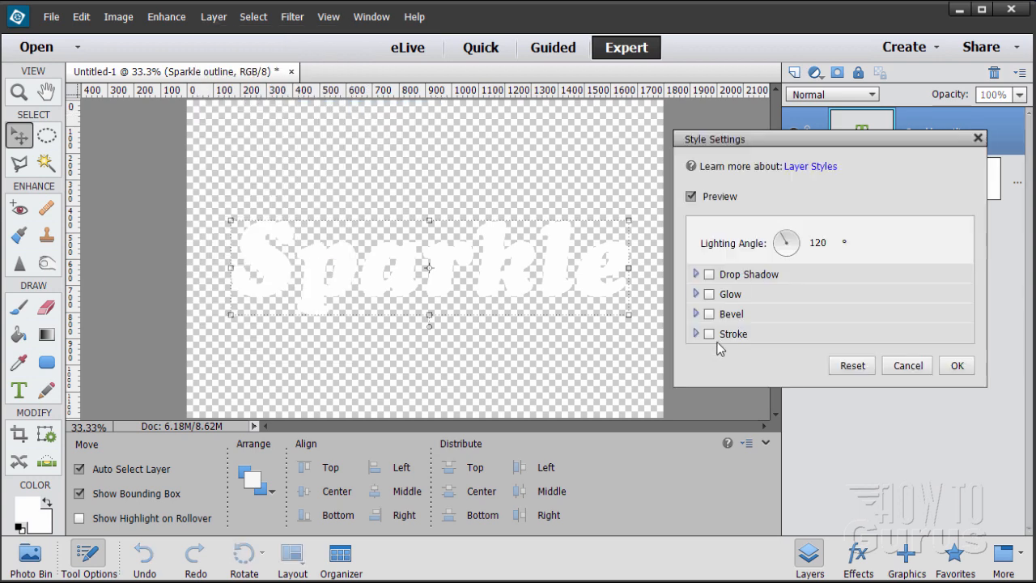
click(710, 334)
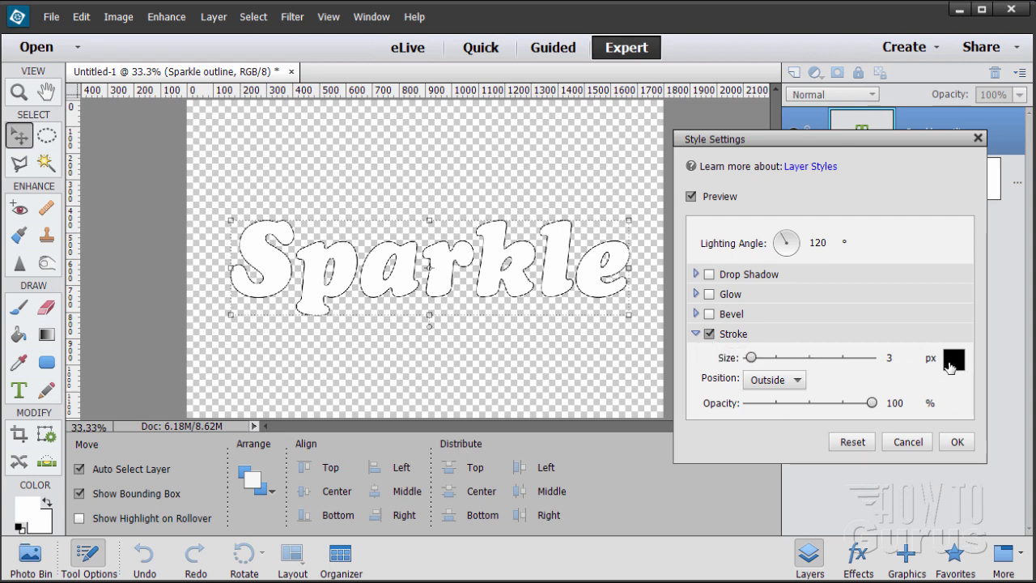
click(953, 361)
drag(585, 509, 540, 535)
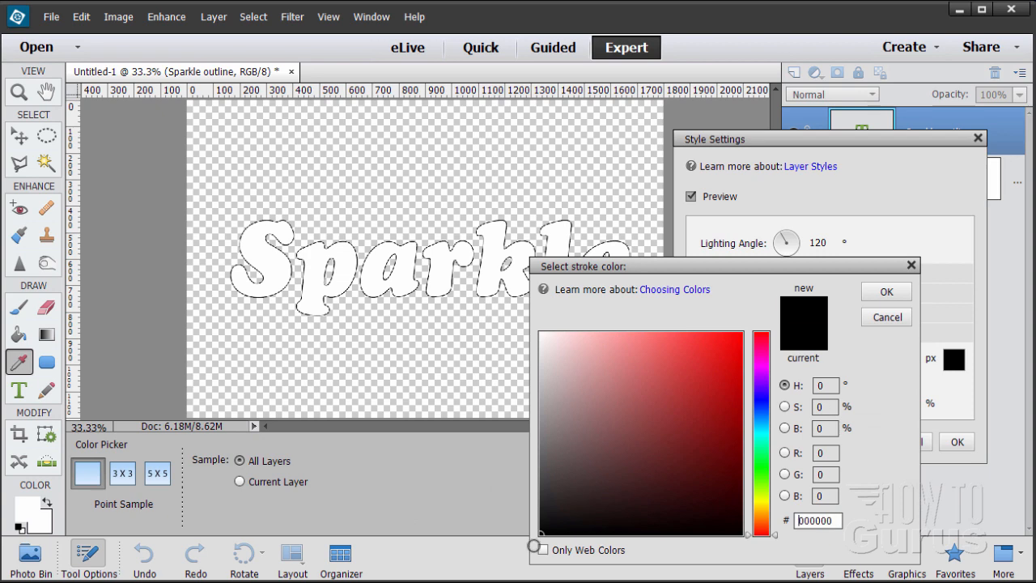
click(874, 318)
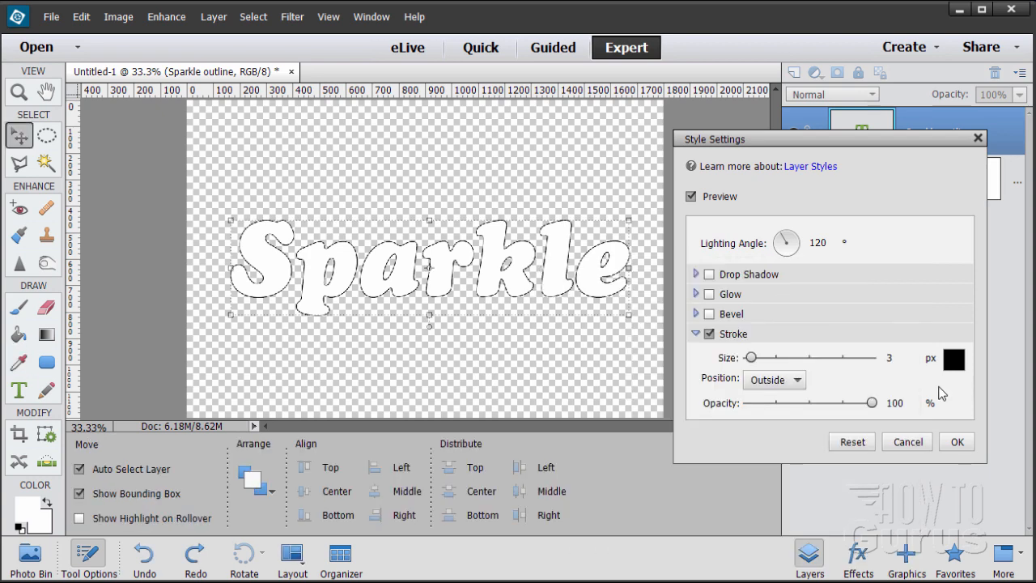
click(888, 361)
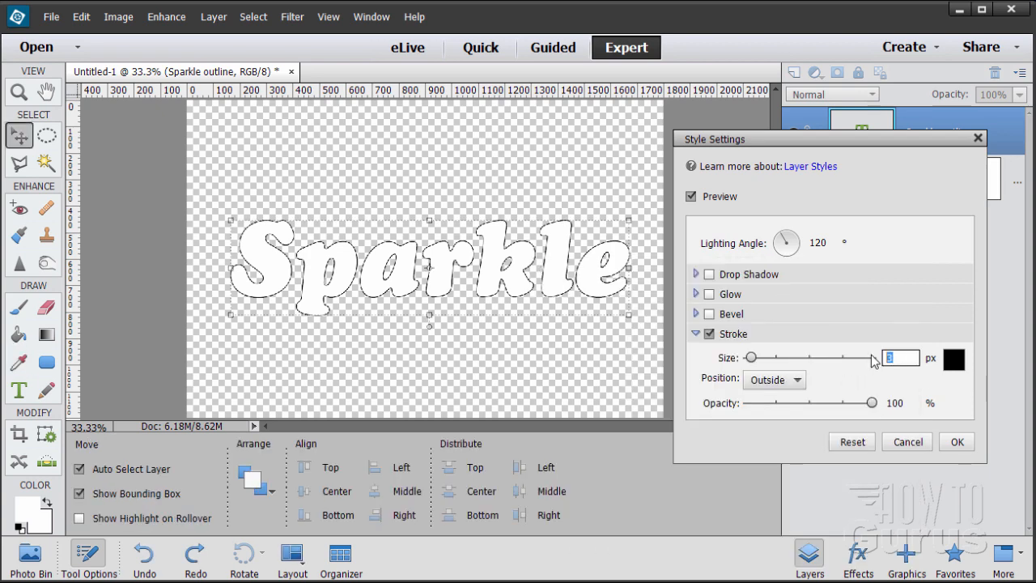
text(16)
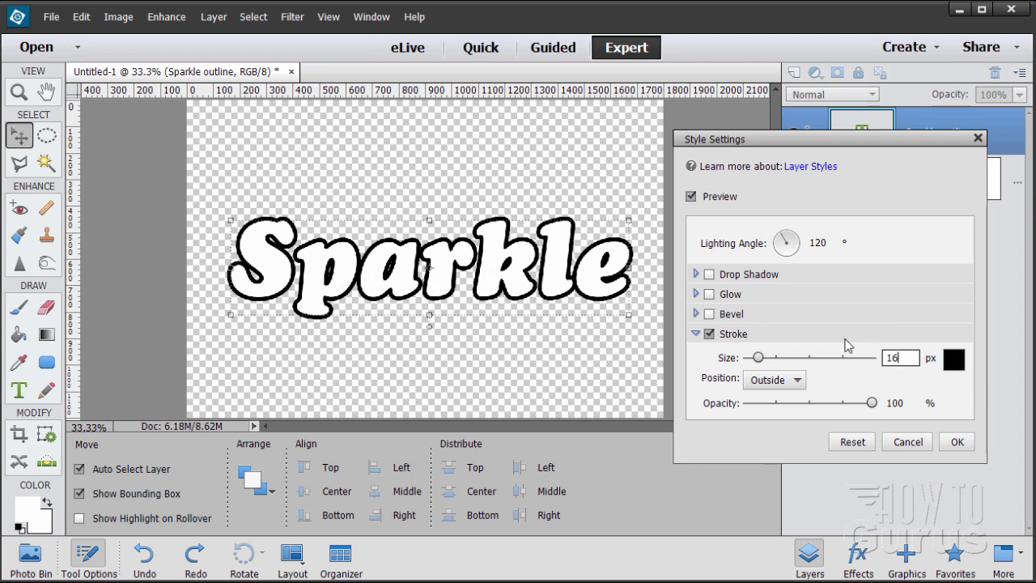
click(956, 441)
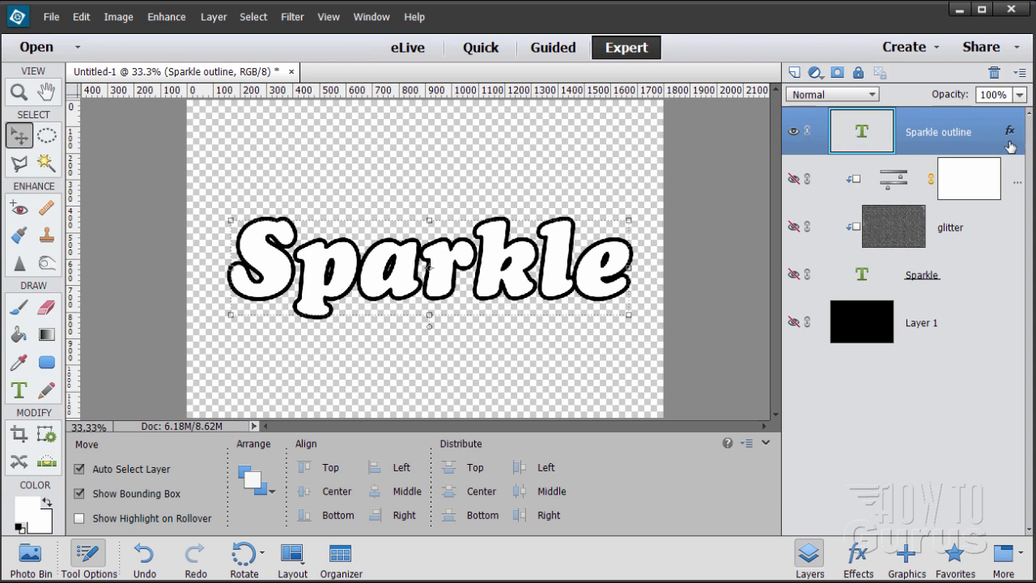
Step: Simplify the Sparkle outline layer twice, rasterizing first its text and then its stroke style
right_click(910, 123)
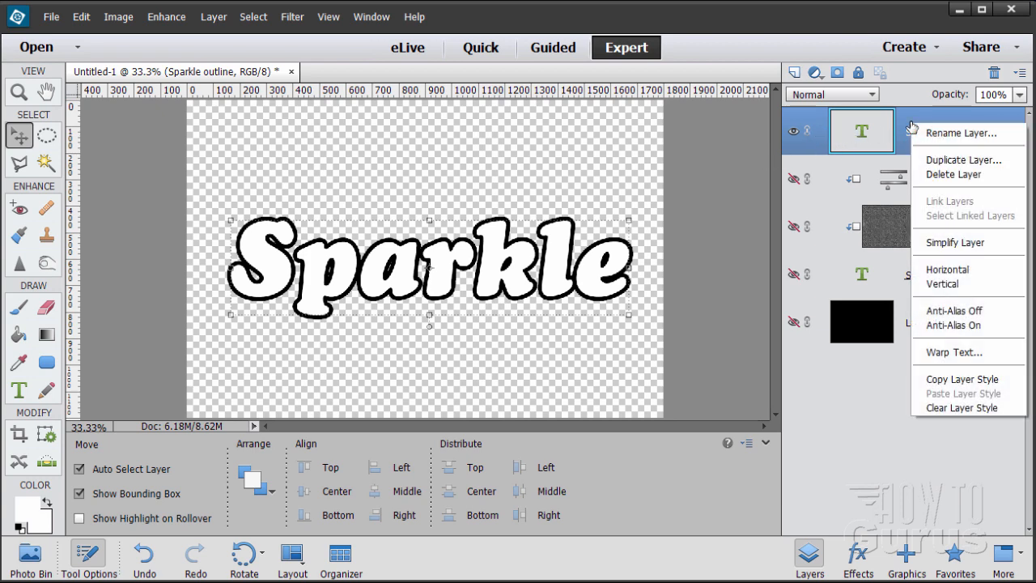
click(942, 243)
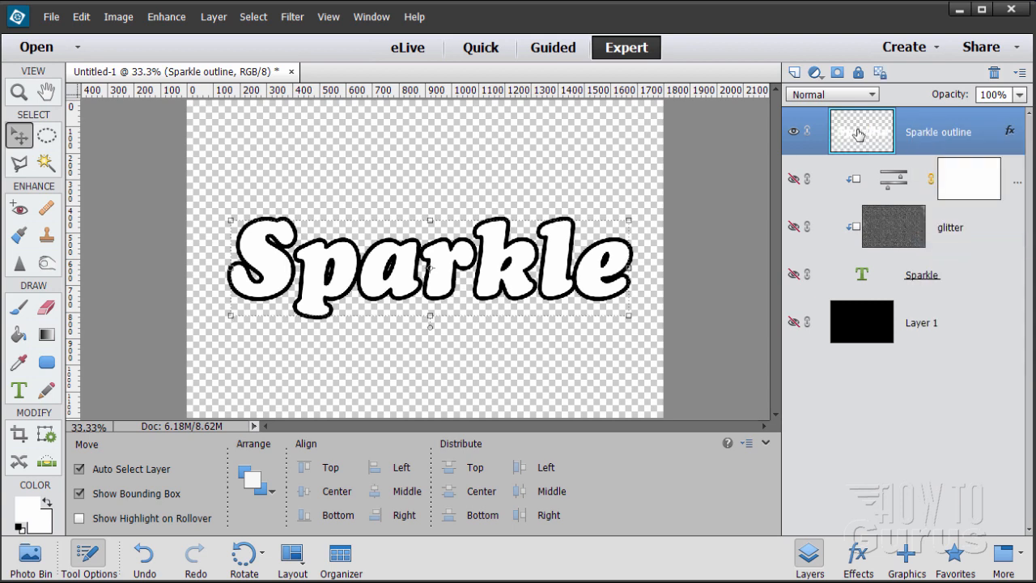
right_click(924, 131)
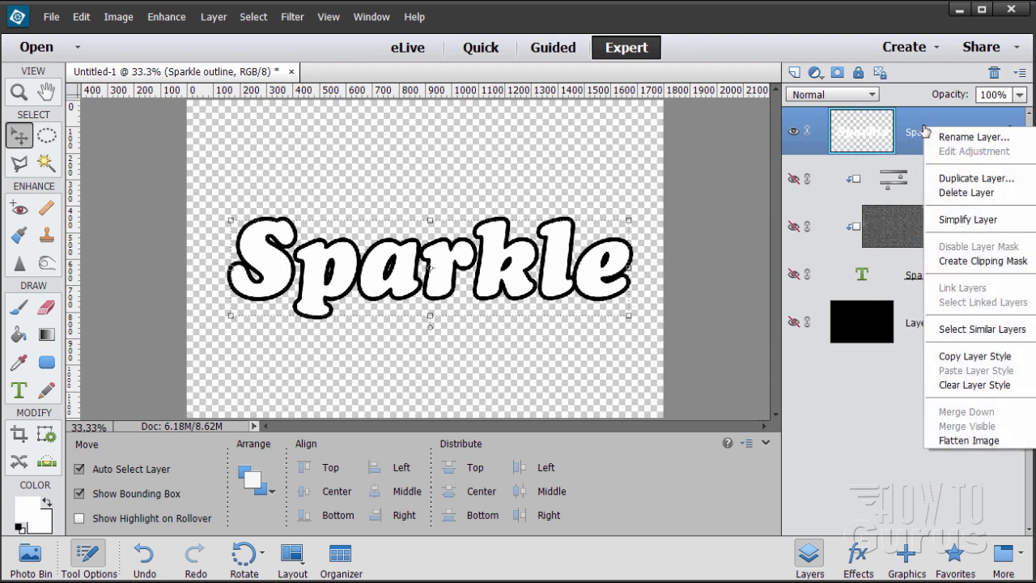
click(942, 219)
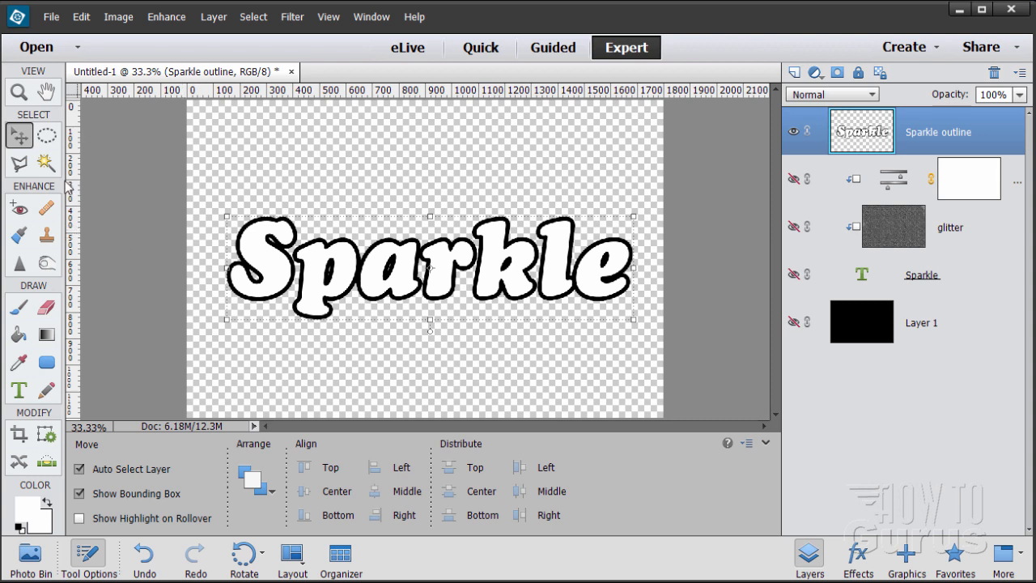
Step: Select the white letter fill with the Magic Wand at tolerance 21, delete it and deselect
click(46, 162)
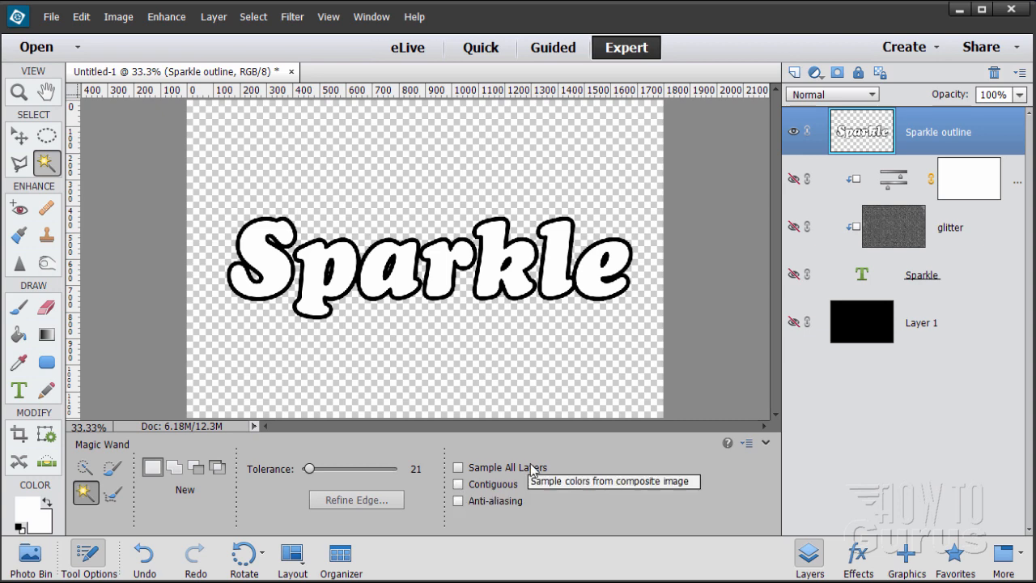
click(376, 279)
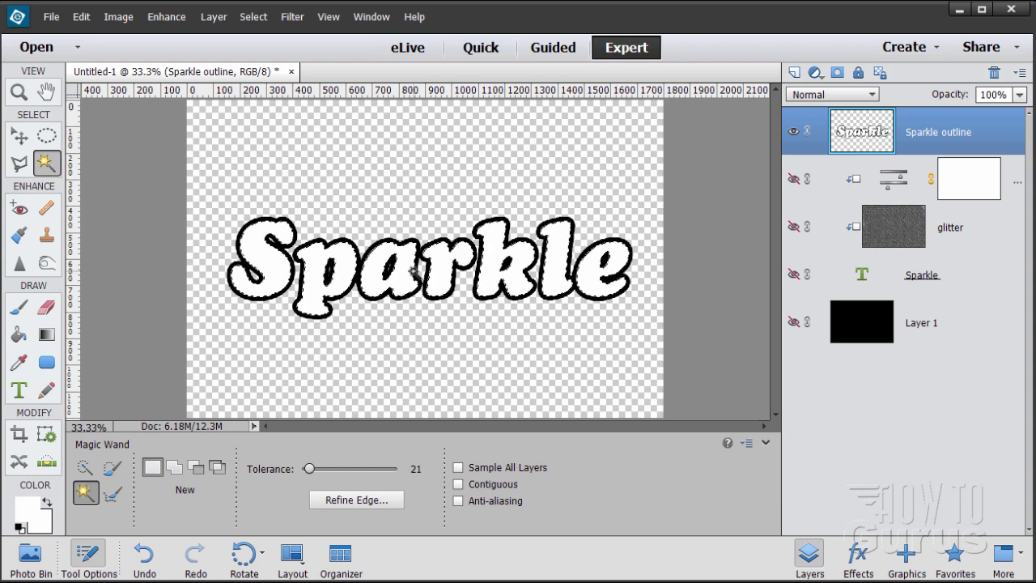
key(Delete)
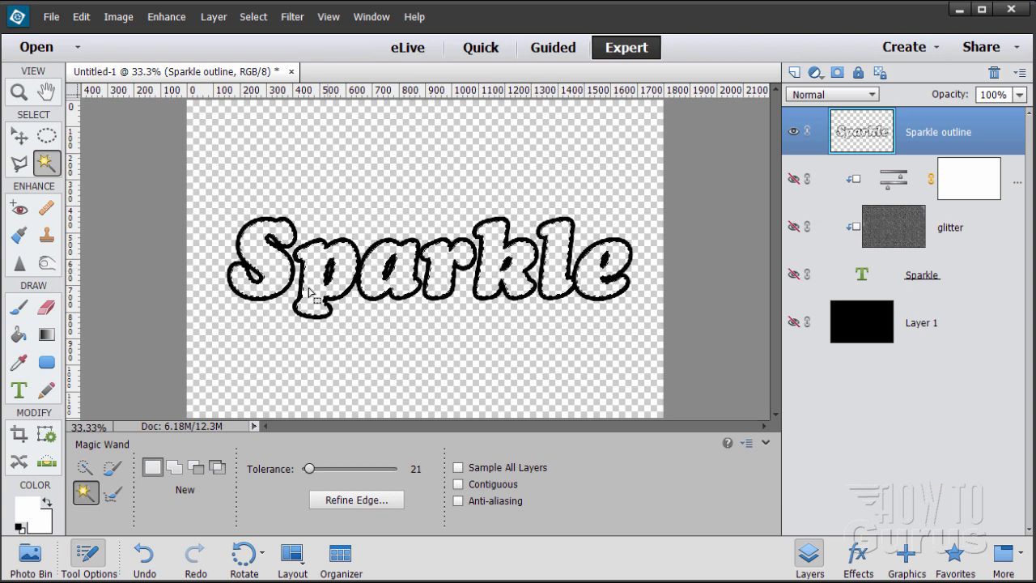
click(273, 17)
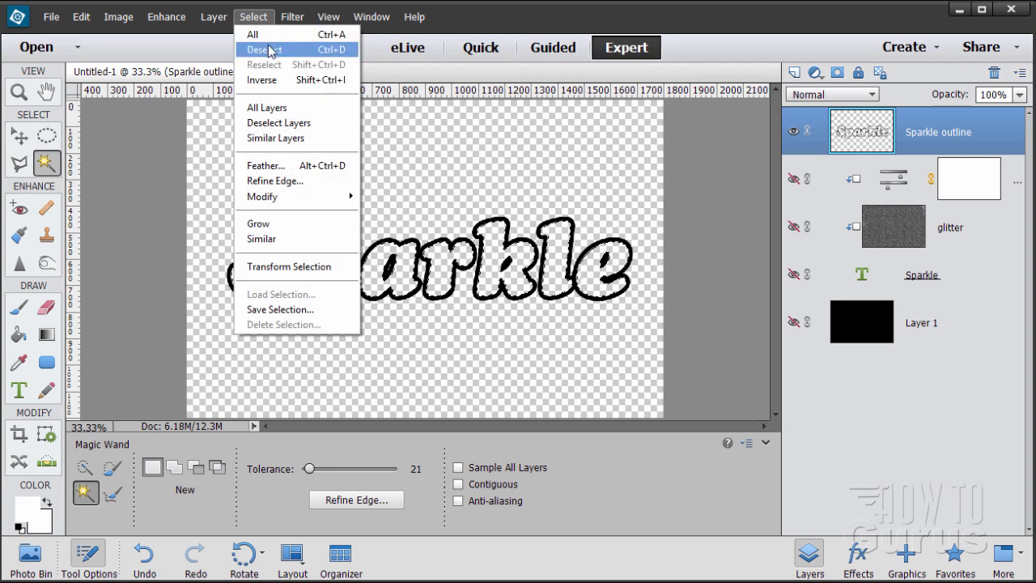
click(267, 51)
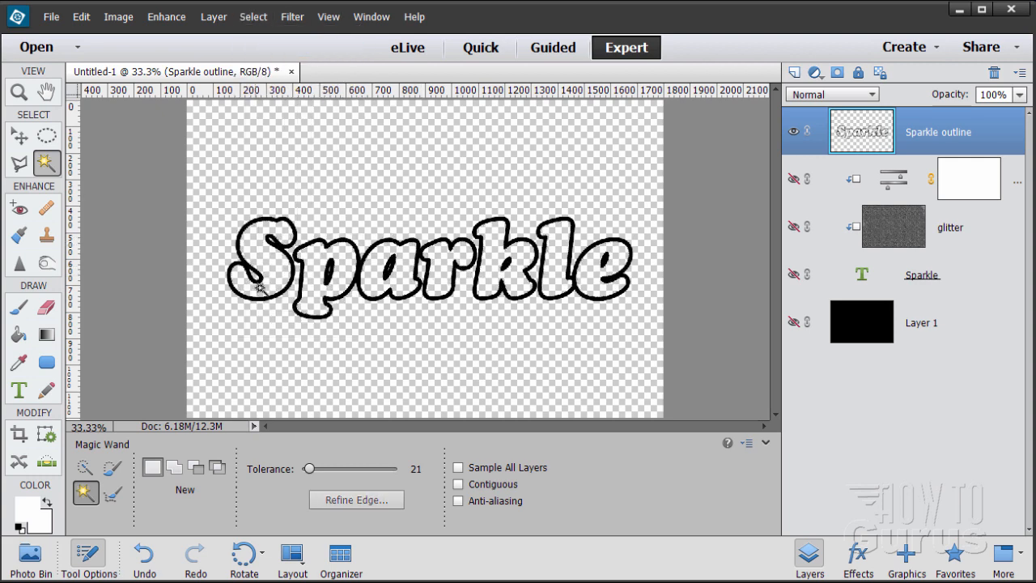
Step: Load the Sparkle outline layer's pixels as a selection and reset the foreground and background colors to default
click(18, 136)
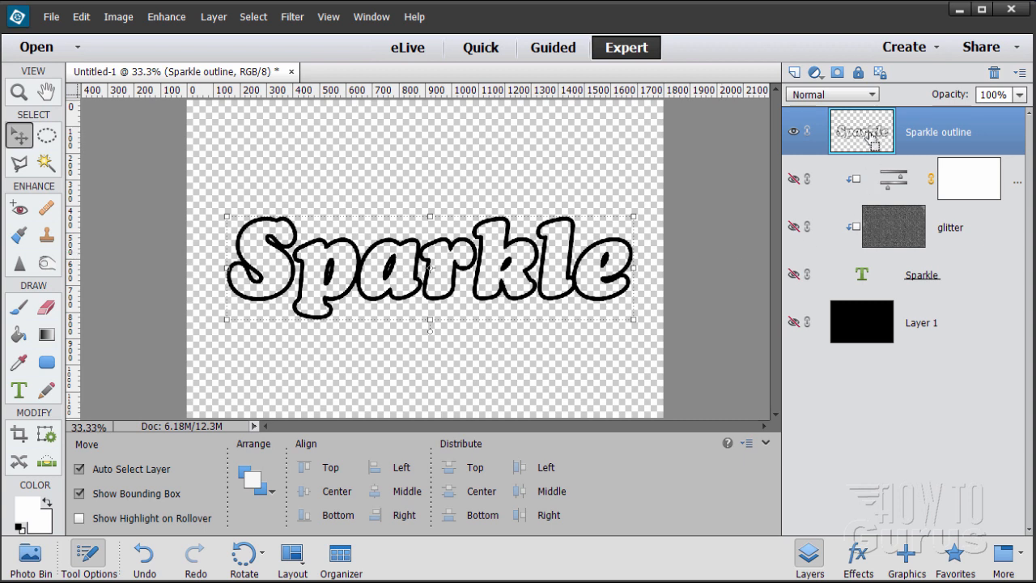
ctrl+click(864, 139)
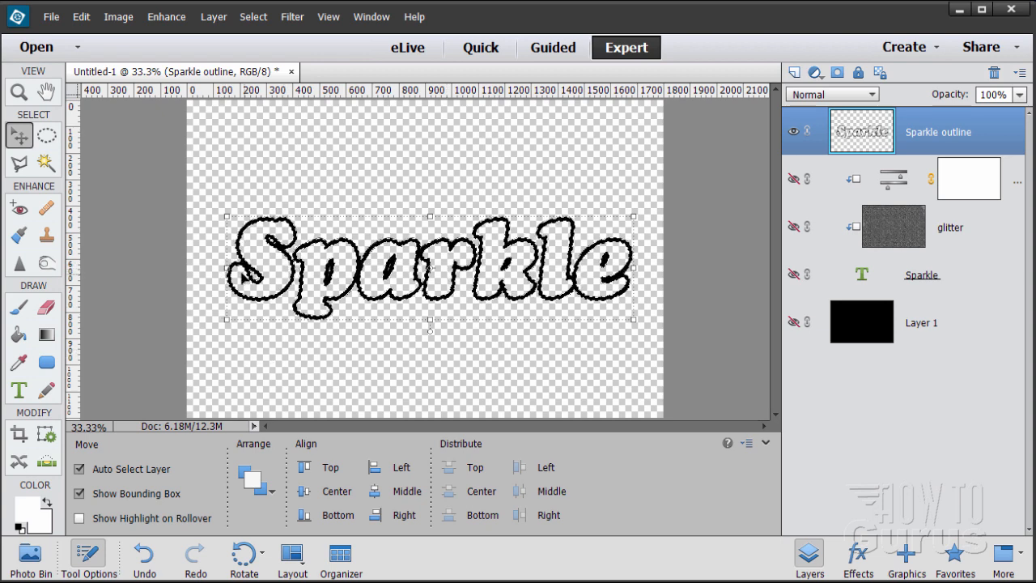
click(19, 527)
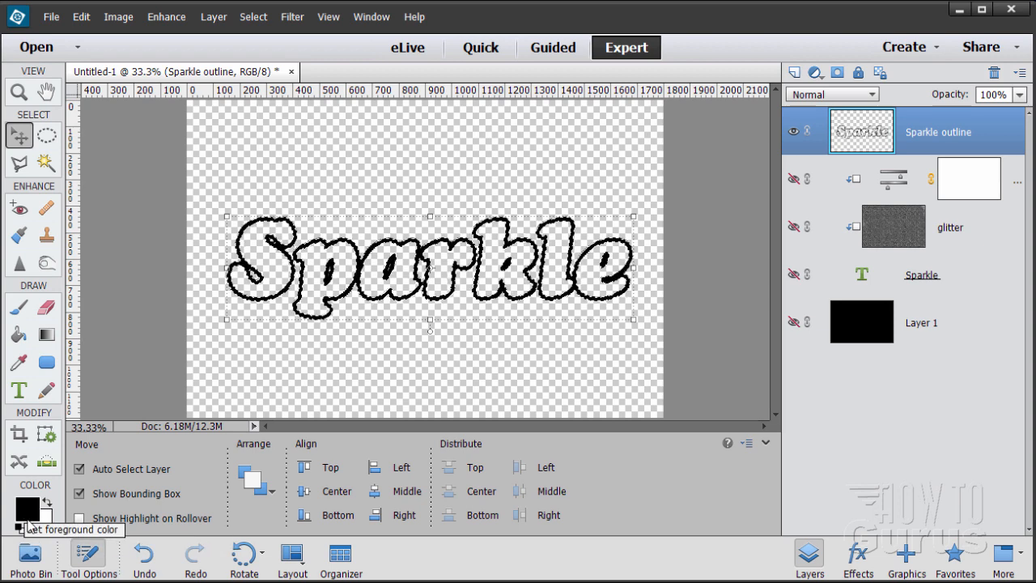
Step: Set up the Gradient tool with the silver gradient from the Metals set
click(46, 338)
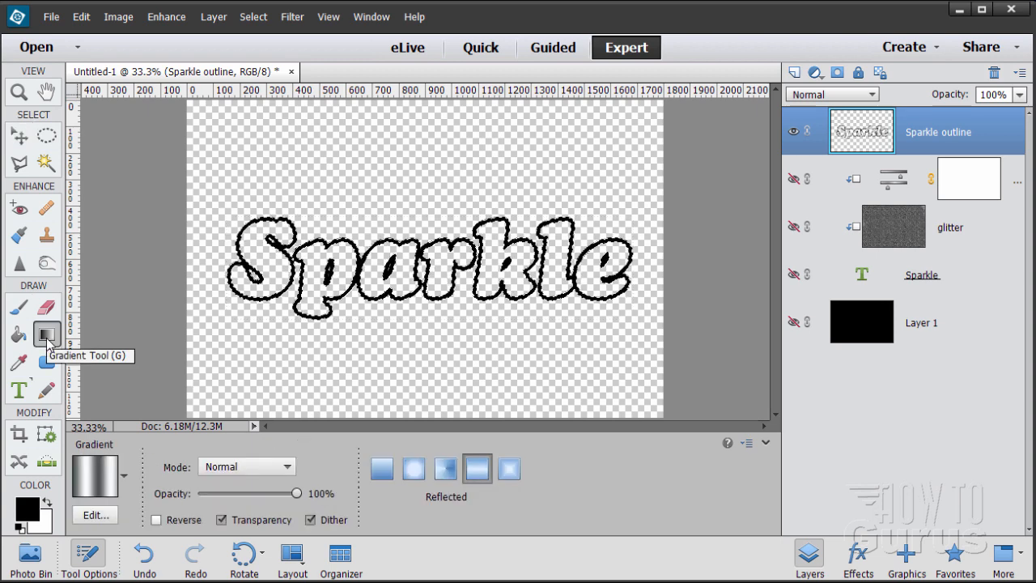
click(125, 478)
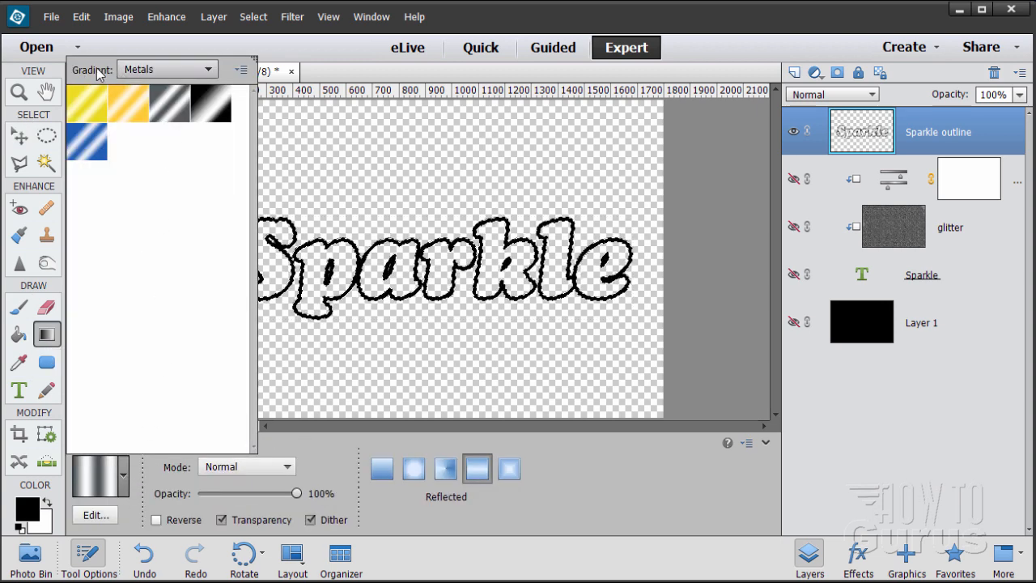
click(168, 71)
click(165, 108)
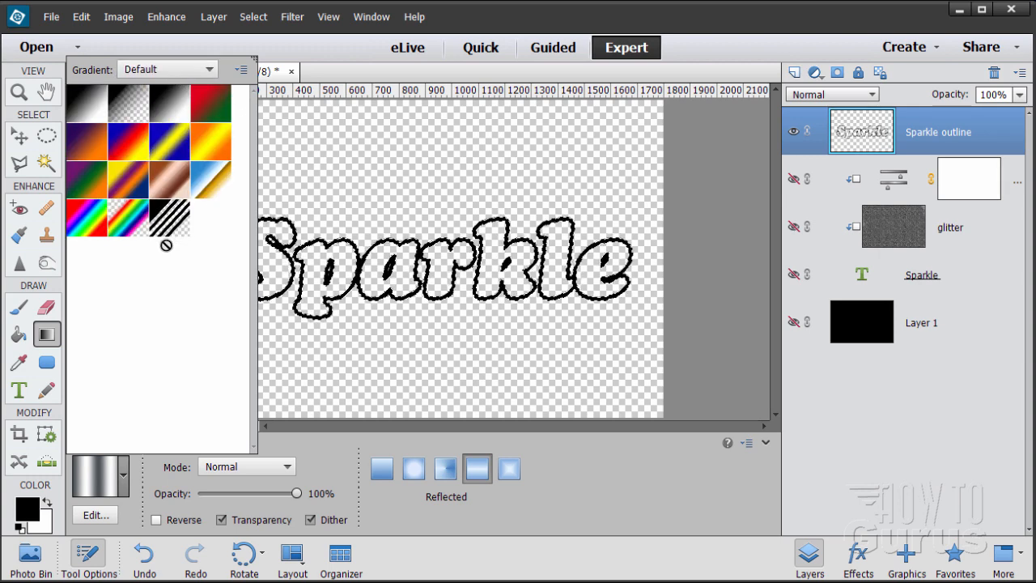
click(161, 71)
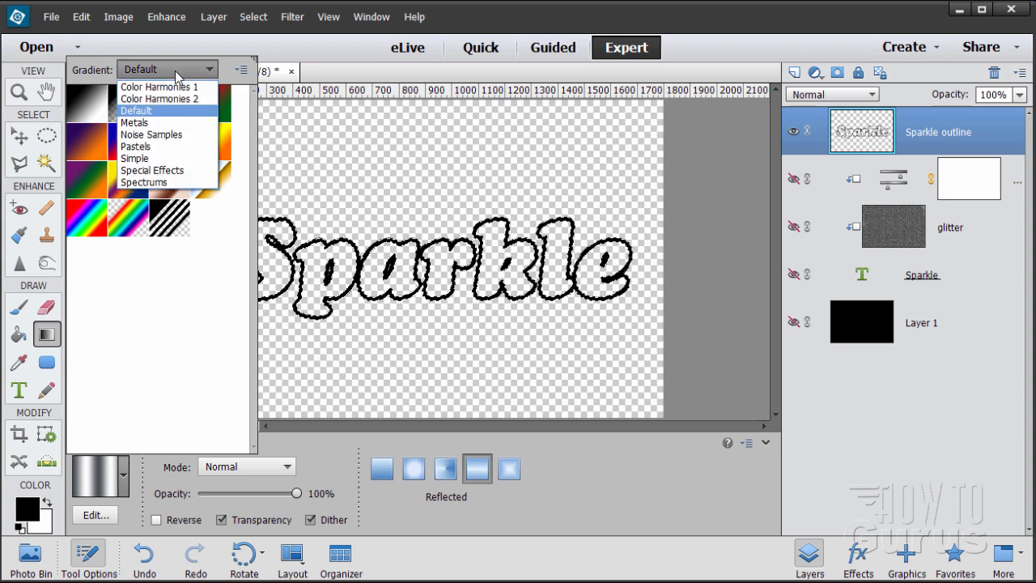
click(141, 123)
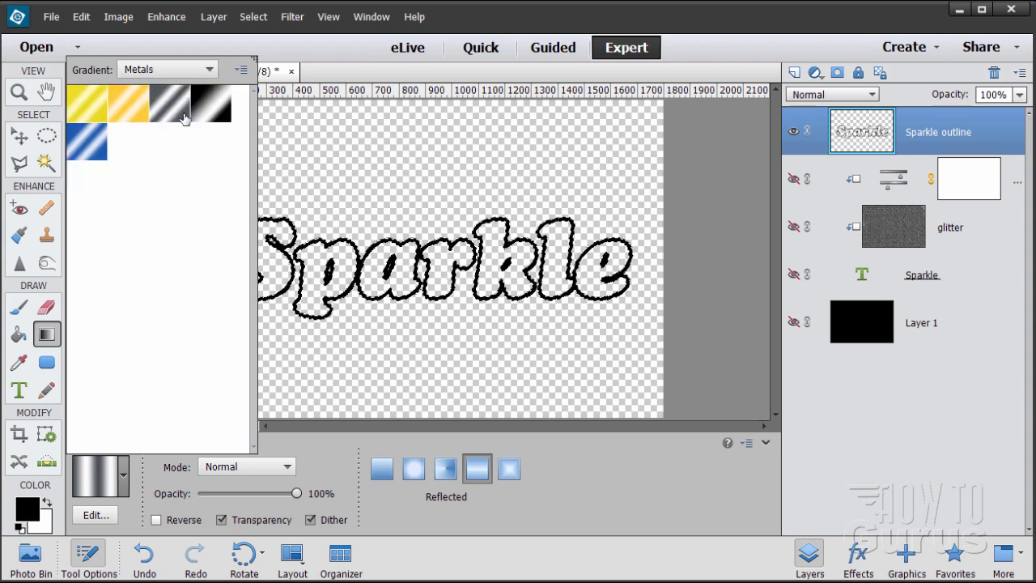
click(172, 107)
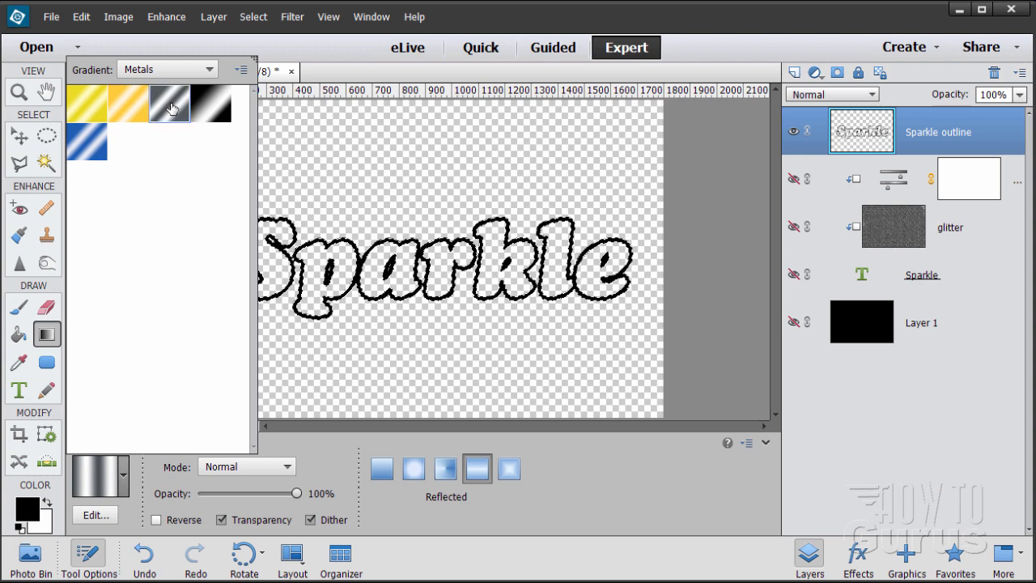
double_click(172, 107)
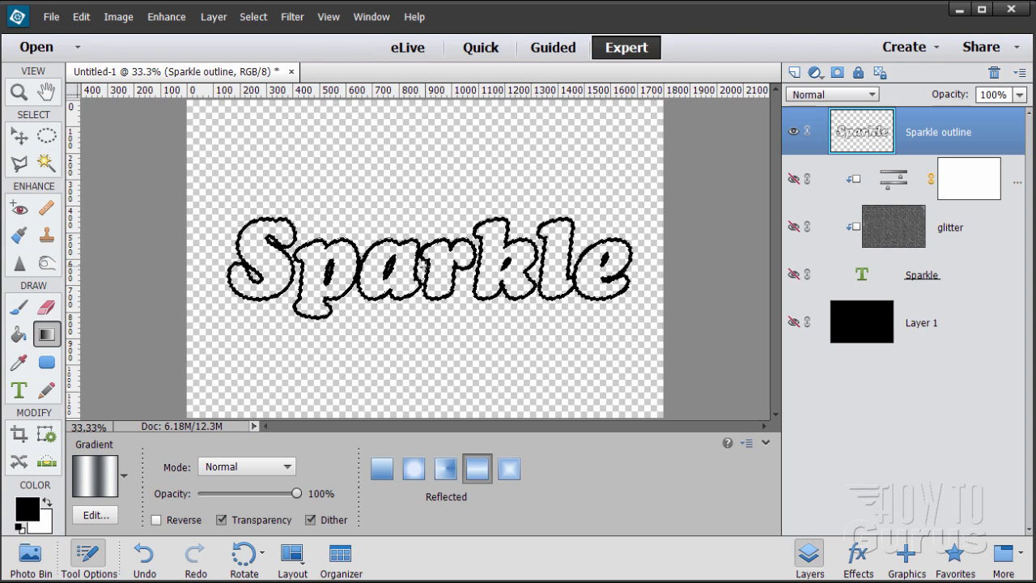
Step: Fill the selected outline with the silver reflected gradient horizontally across the text and deselect
drag(641, 266, 636, 266)
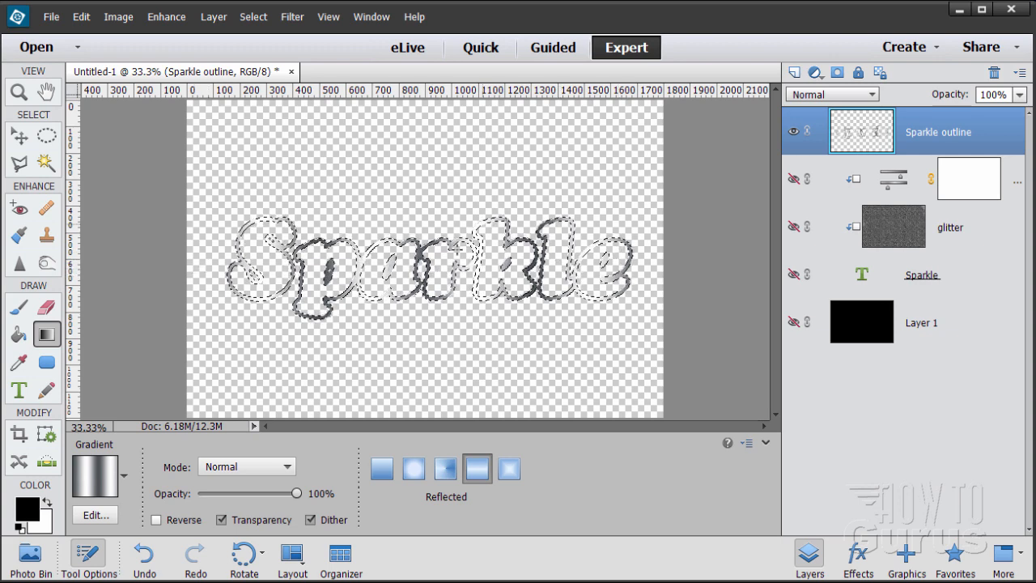
click(252, 16)
click(276, 46)
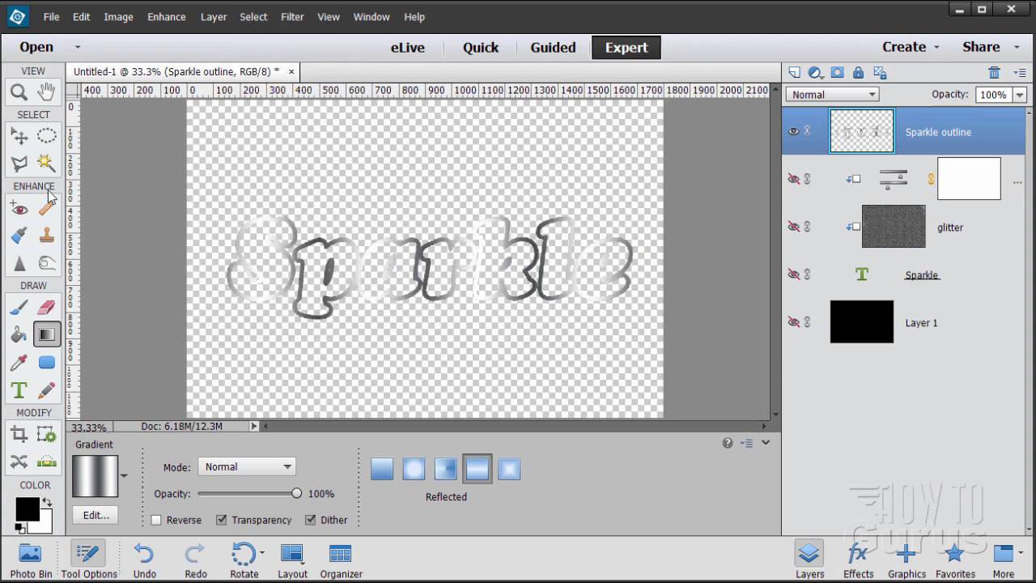
click(19, 136)
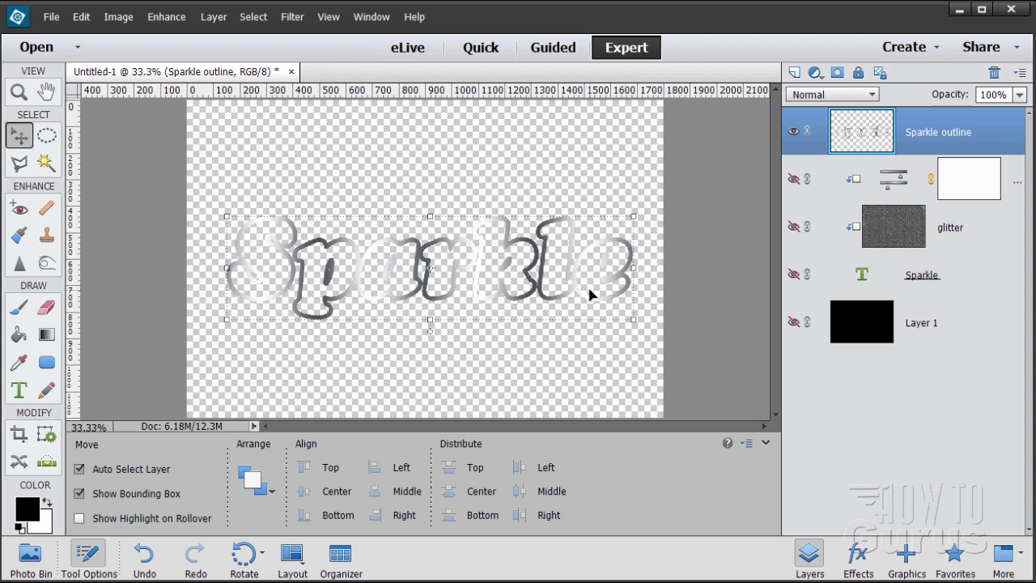
Step: Undo the deselection and the gradient fill on the Sparkle outline layer
click(118, 16)
click(81, 17)
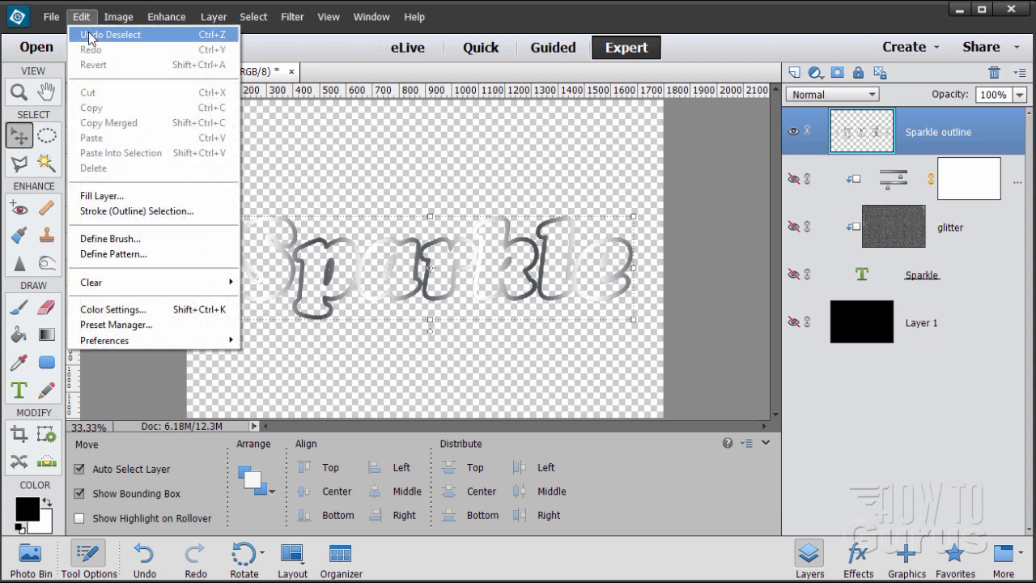
click(89, 35)
click(81, 16)
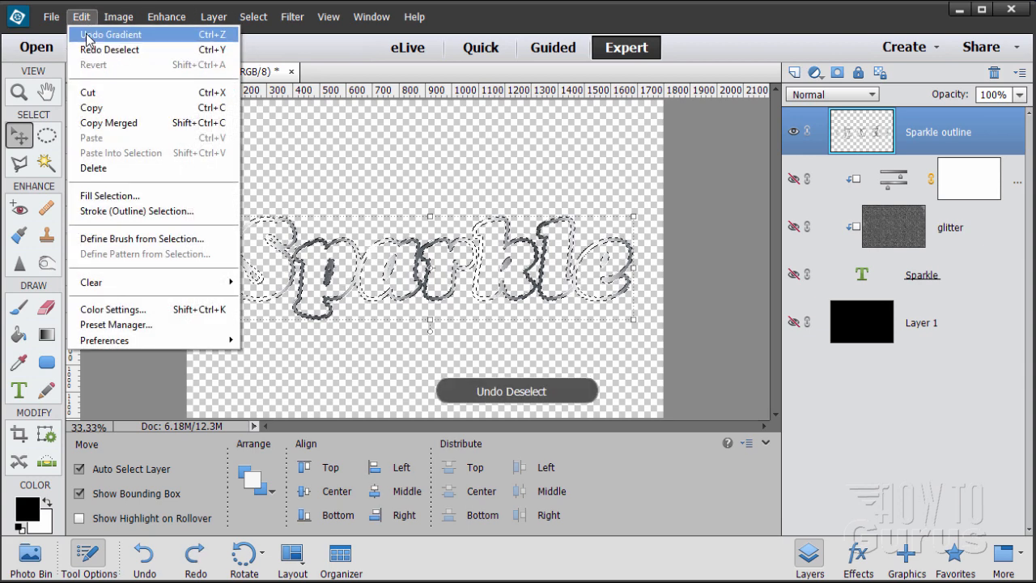
click(89, 35)
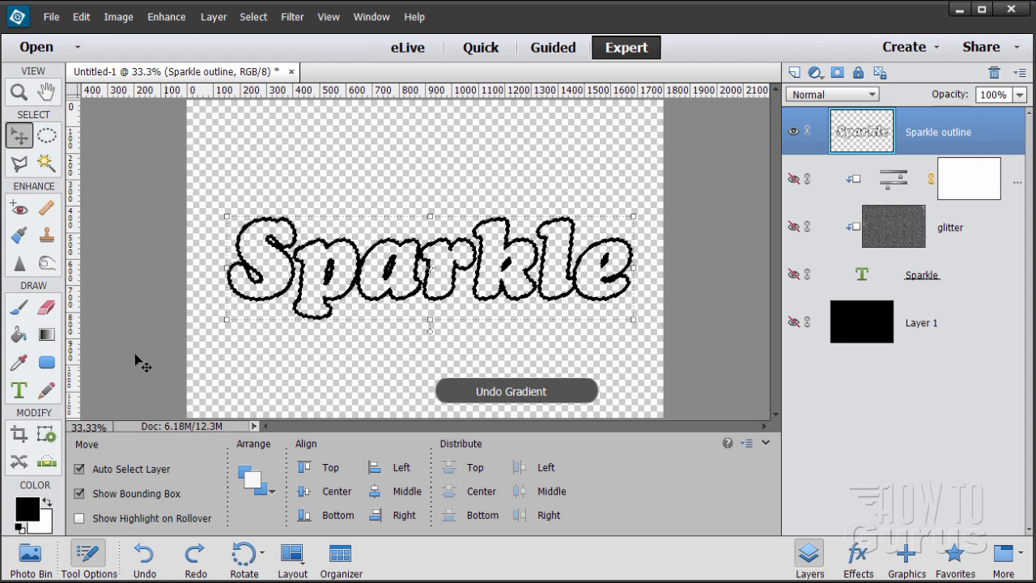
Step: Try the silver reflected gradient horizontally across the full width of the selected outline, and undo it
click(47, 334)
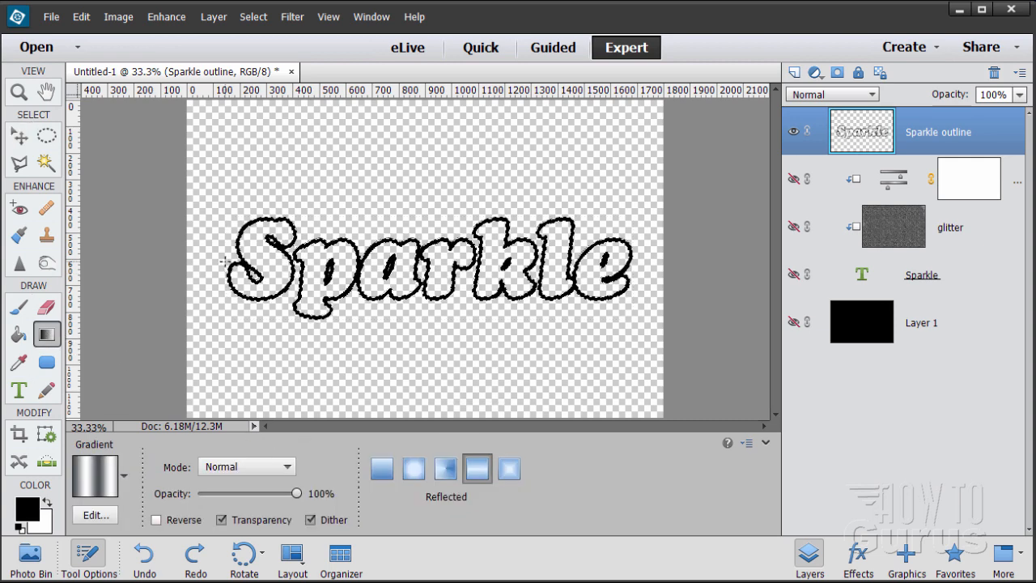
drag(224, 261, 646, 264)
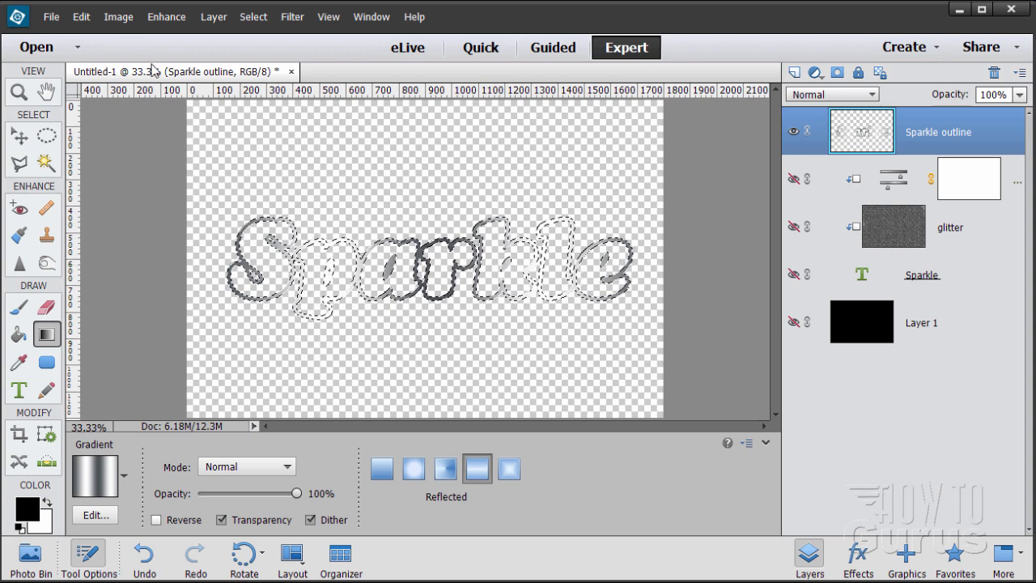
click(81, 17)
click(85, 34)
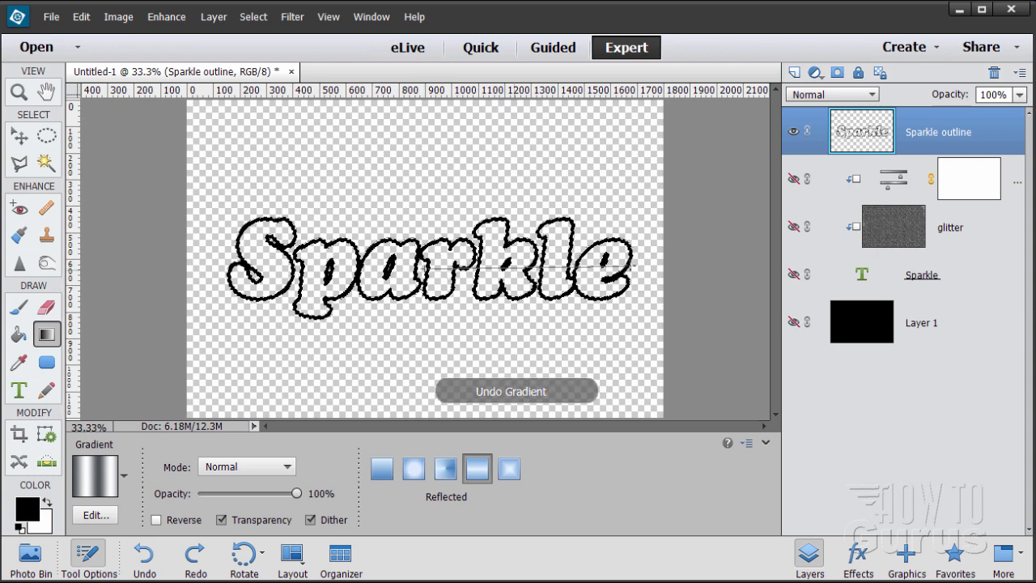
Step: Fill the selected outline with the silver reflected gradient, redrawing it at different lengths and angles and ending on a diagonal, and deselect
drag(645, 266, 645, 266)
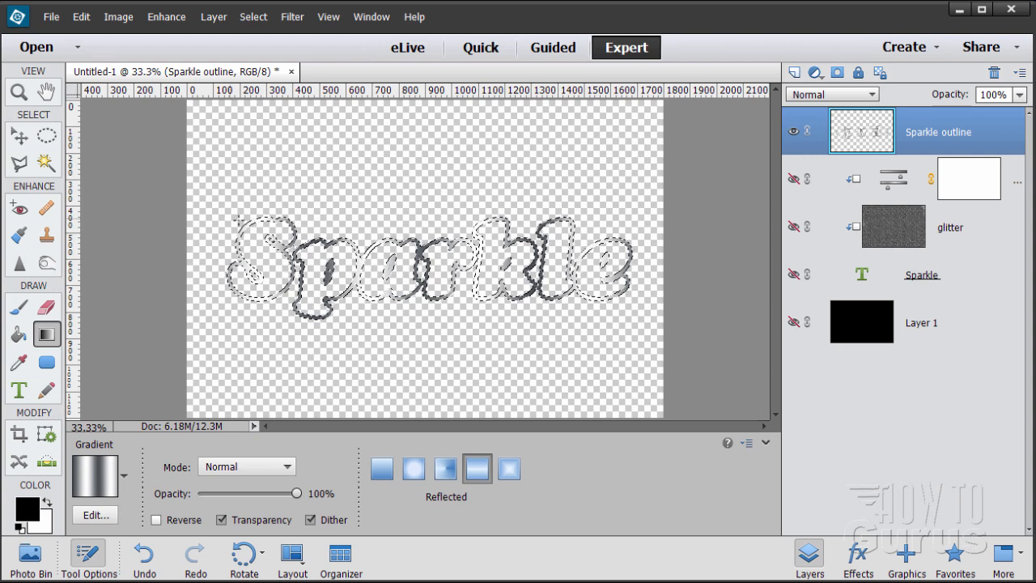
drag(608, 306, 609, 306)
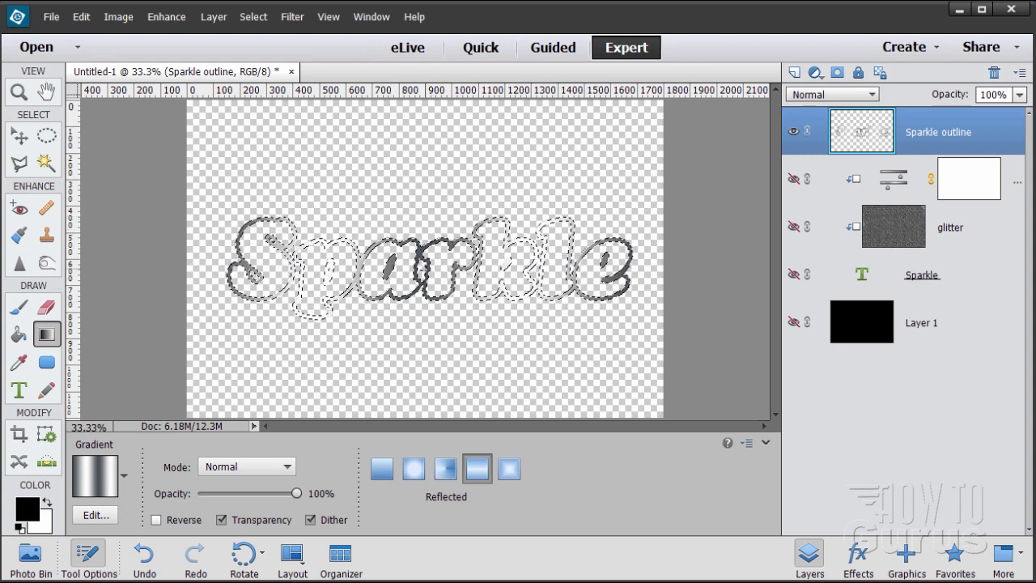
drag(616, 312, 618, 312)
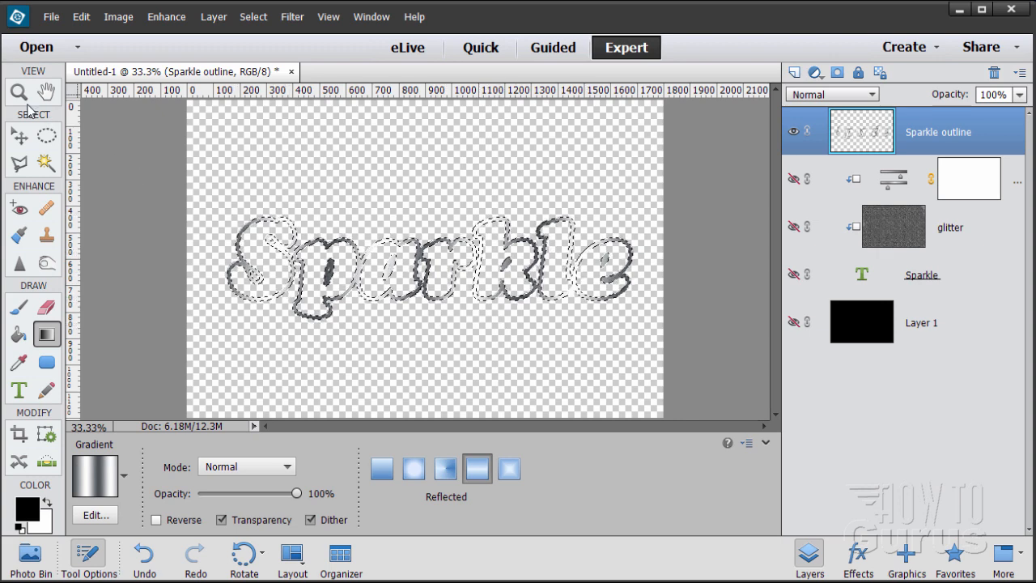
click(253, 16)
click(261, 50)
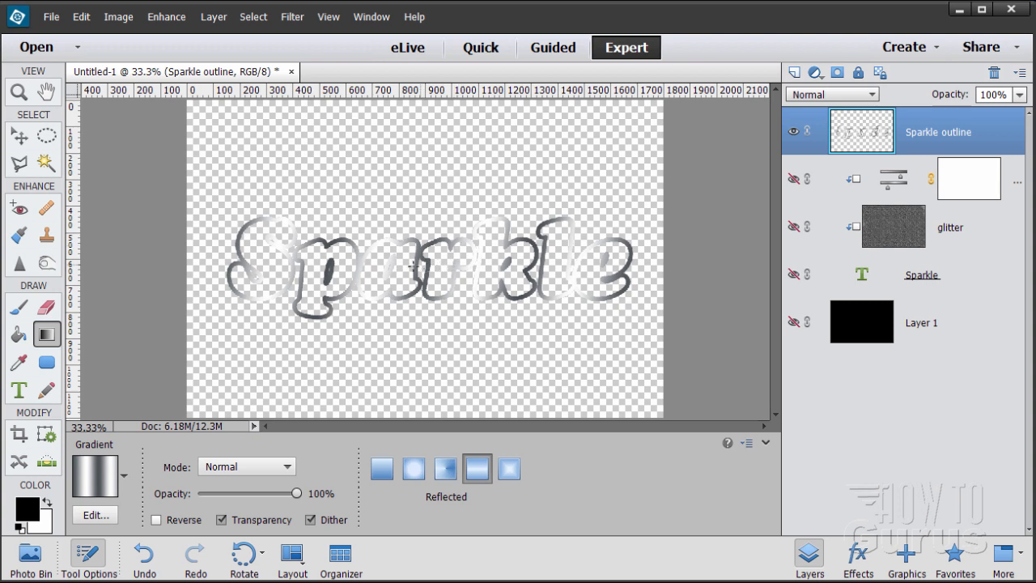
Step: Make the adjustment, glitter, Sparkle text and black Layer 1 layers visible again and select the black background
click(19, 135)
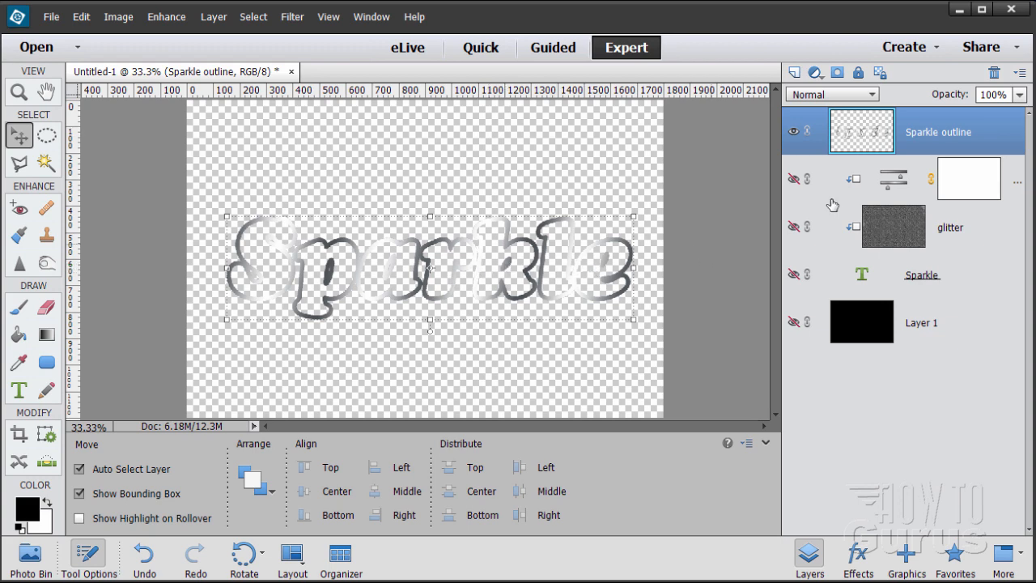
click(793, 179)
click(793, 275)
click(794, 227)
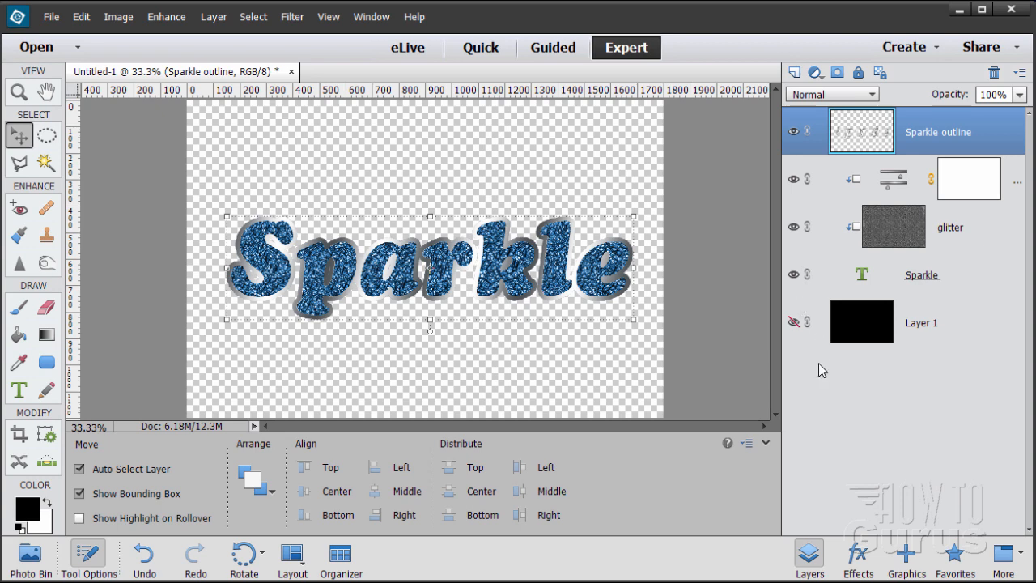
click(793, 322)
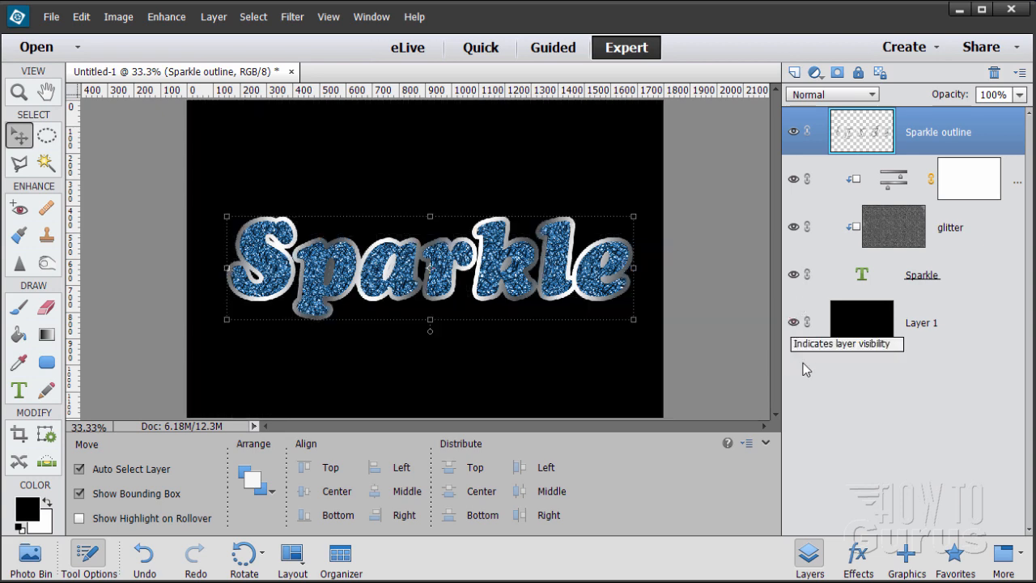
click(662, 375)
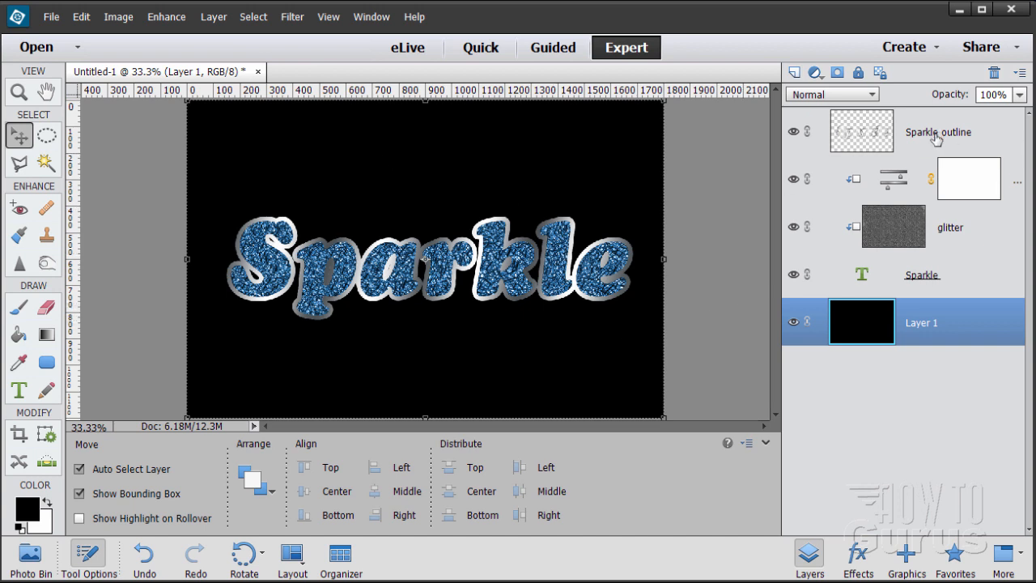
Step: Add a new empty layer above the Sparkle outline layer and swap the colors to make white the foreground
click(937, 137)
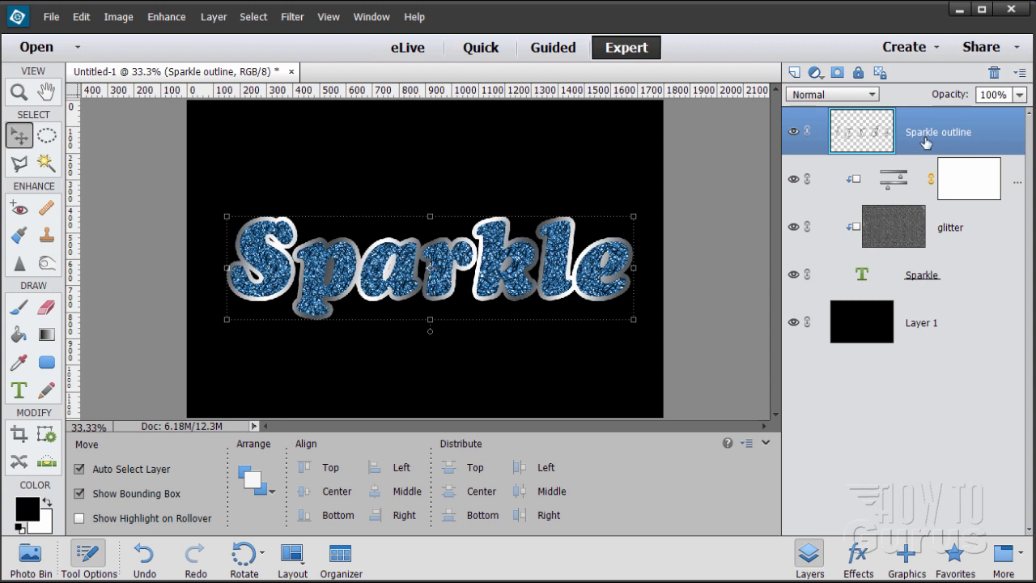
click(794, 71)
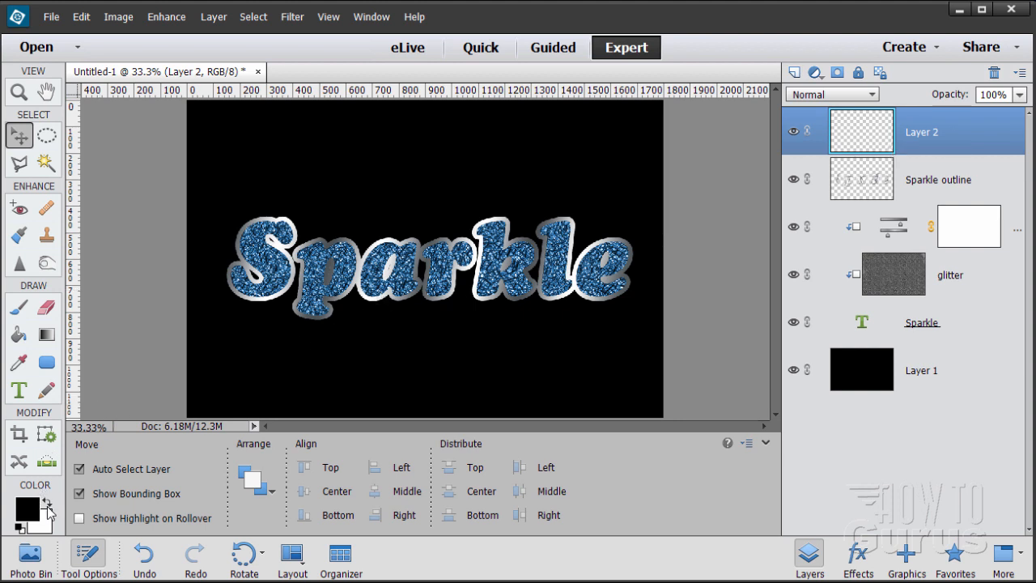
click(47, 504)
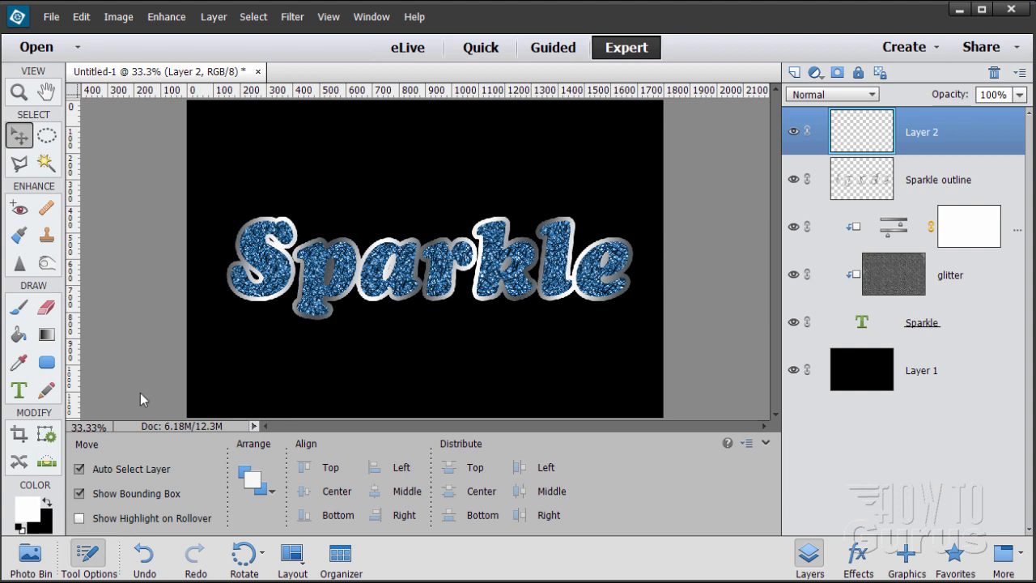
Step: Choose the 50 px Starburst - Small brush from the Assorted Brushes set for the Brush tool
click(20, 307)
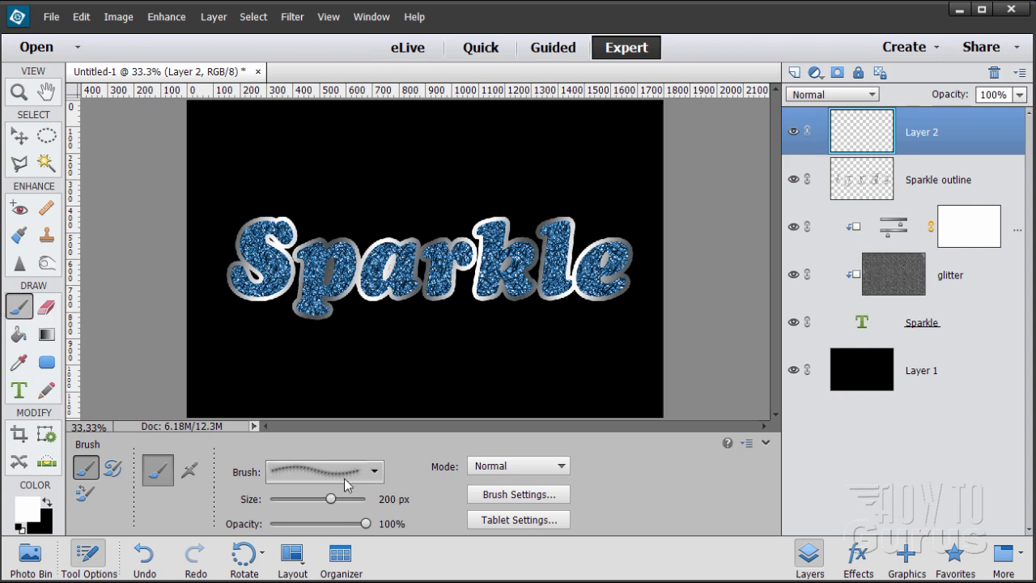
click(371, 472)
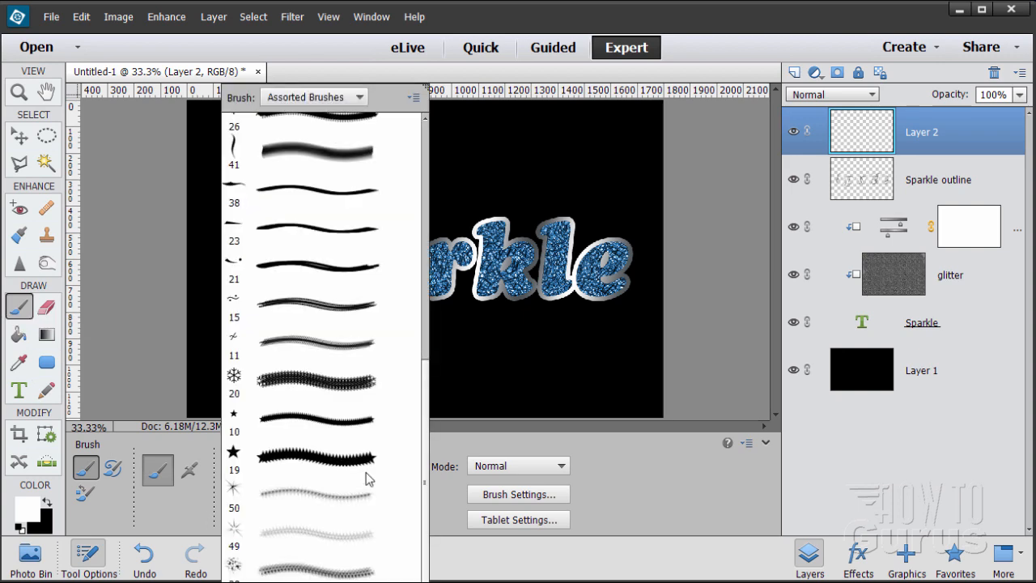
click(343, 98)
click(324, 116)
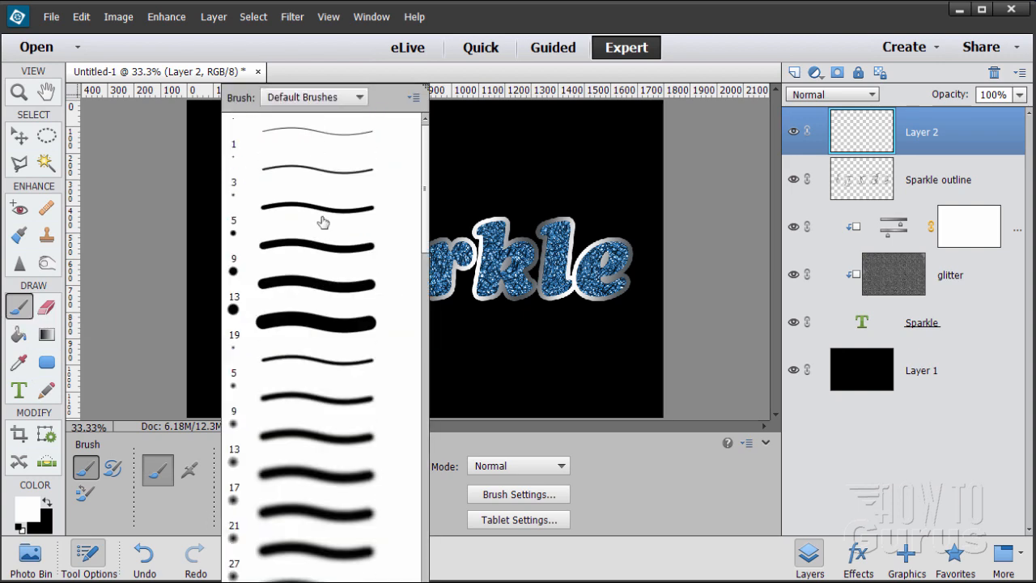
mouse_move(426, 232)
mouse_down()
mouse_move(407, 340)
mouse_move(419, 313)
mouse_move(419, 181)
mouse_up()
click(296, 98)
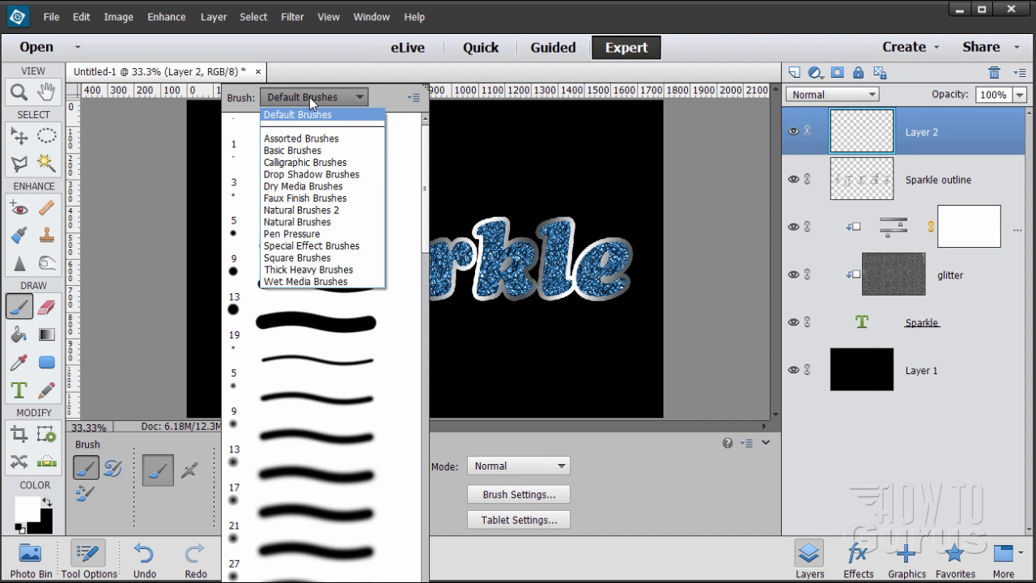
click(297, 139)
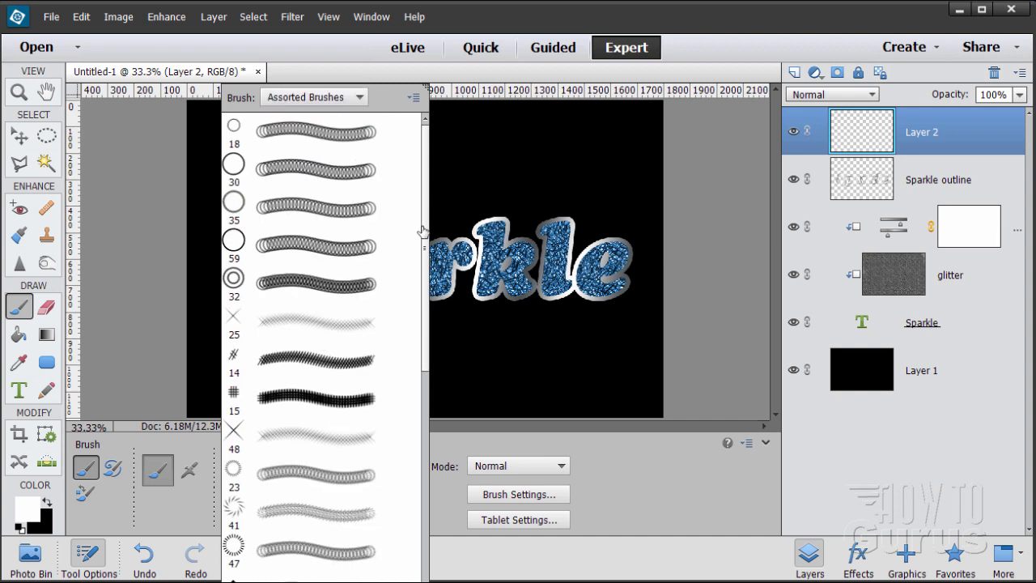
drag(425, 239, 423, 463)
scroll(342, 331, down, 3)
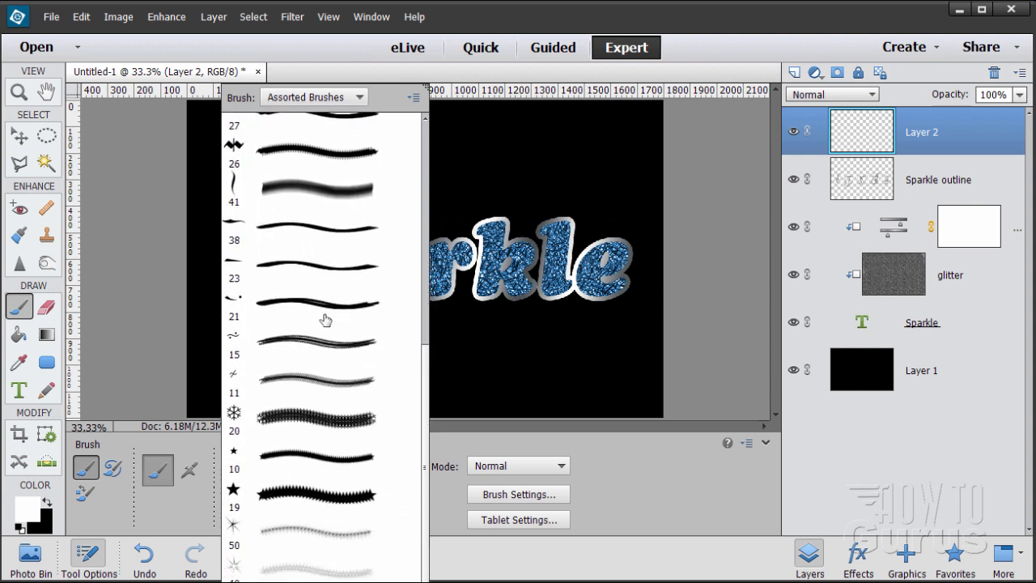
scroll(325, 320, down, 3)
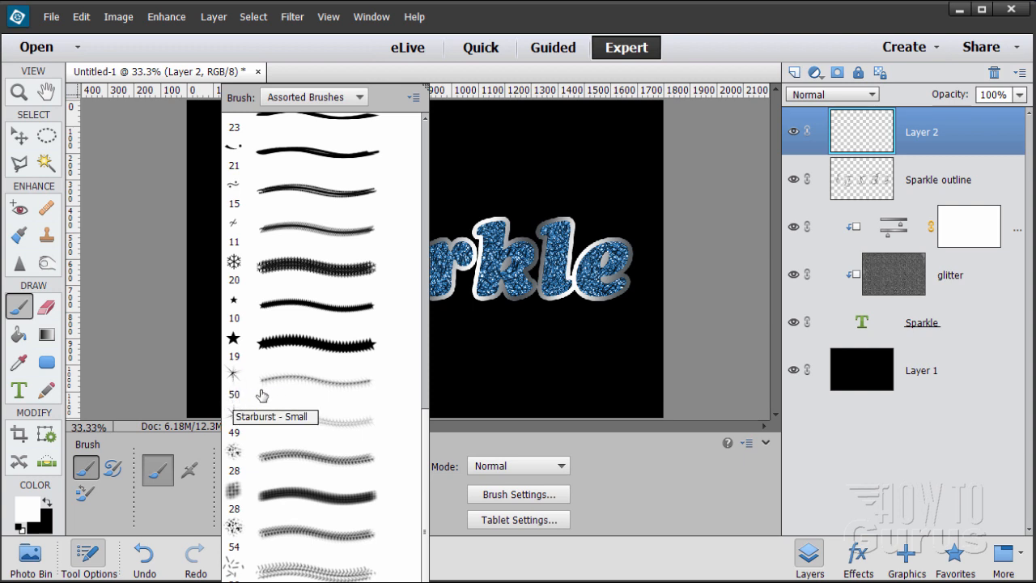
click(231, 378)
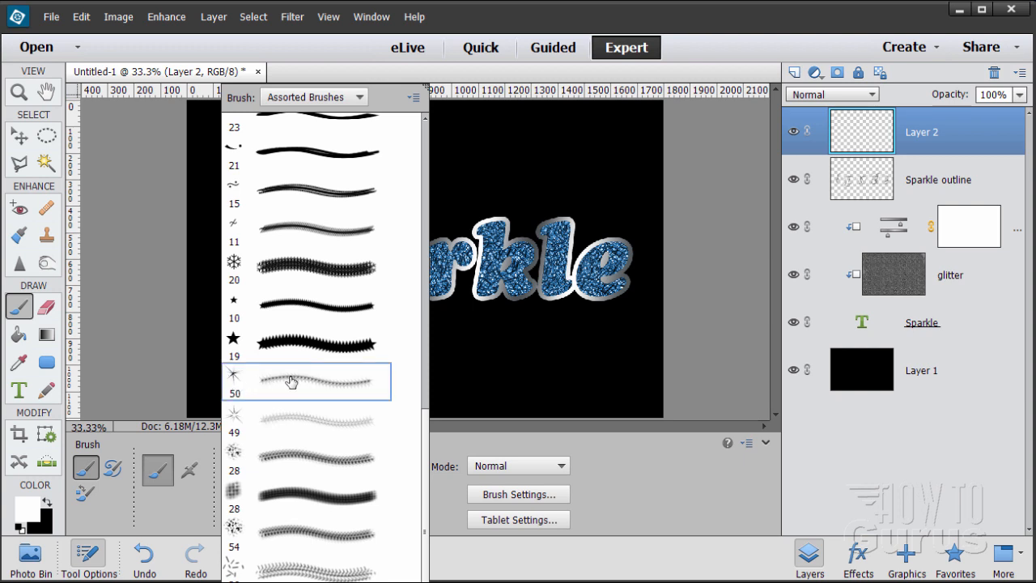
double_click(290, 381)
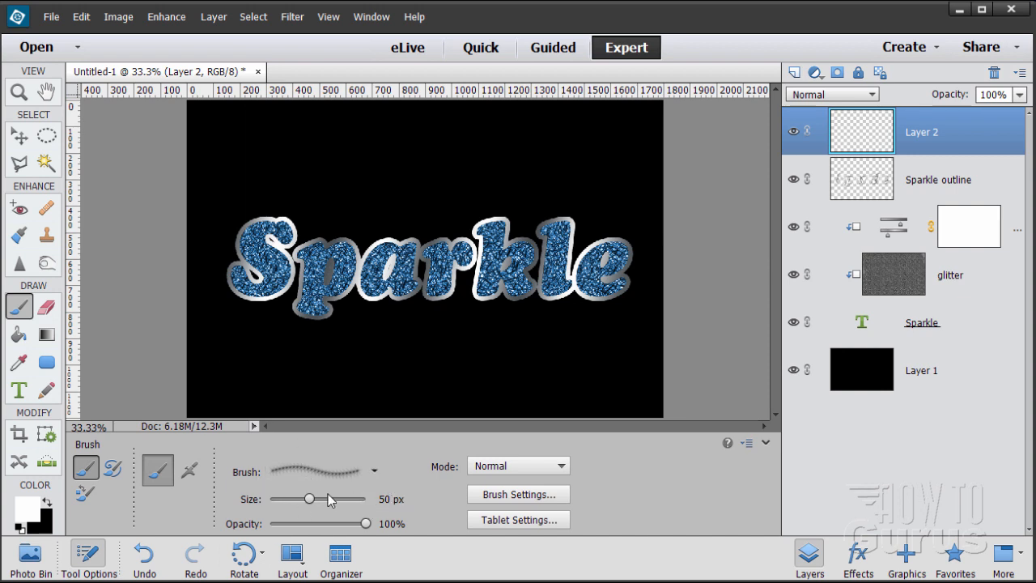
Step: Set the starburst brush size to 75 px
click(392, 494)
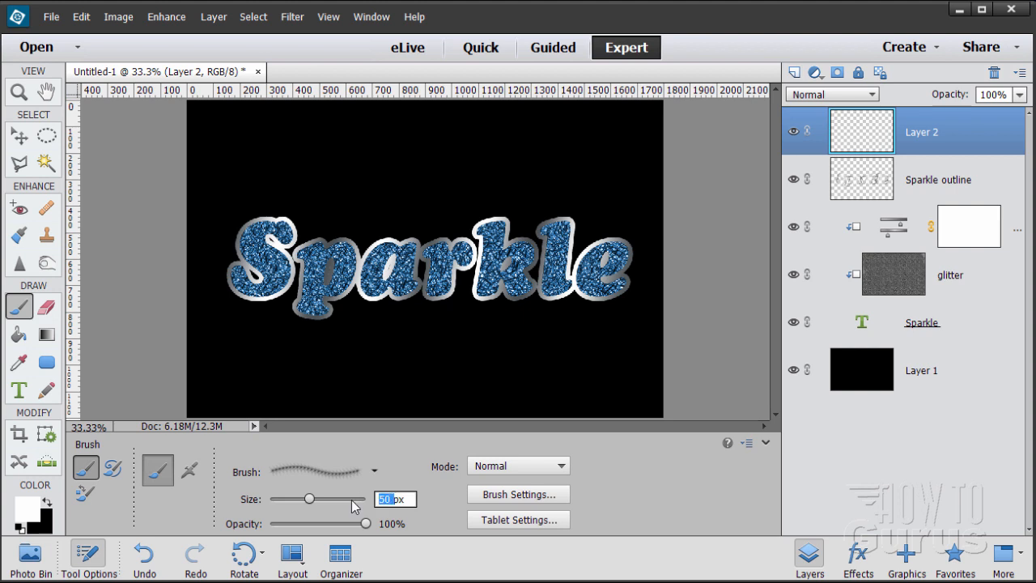
text(75)
key(Return)
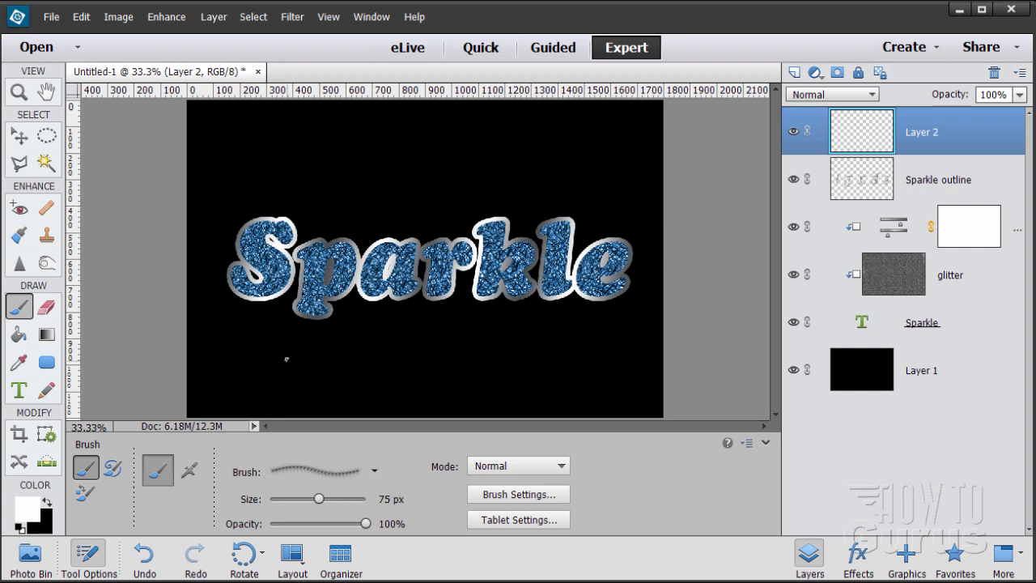
Step: Stamp a row of five white starbursts, each brighter than the last, on the black area below the text at 100% zoom
click(18, 93)
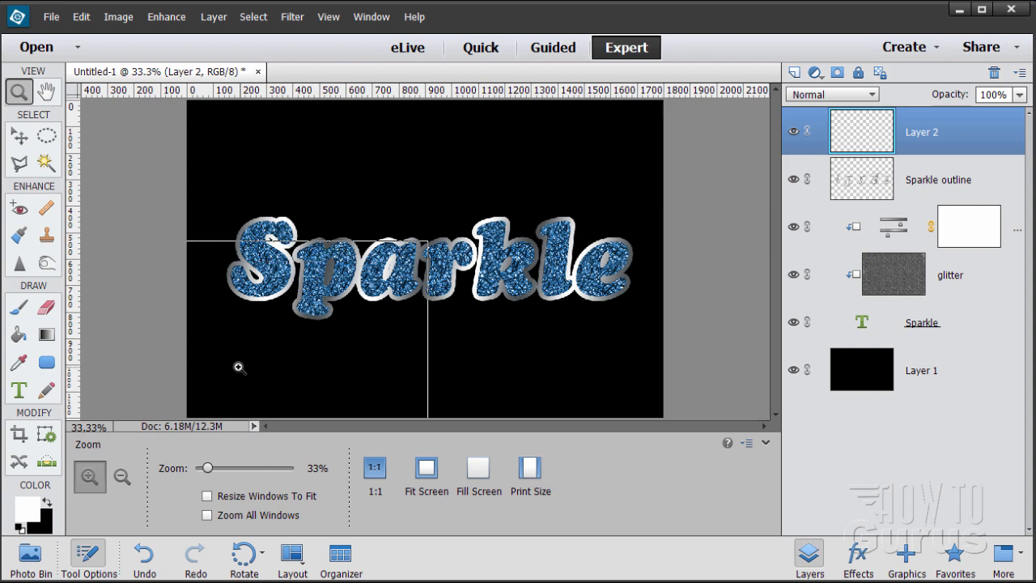
click(236, 365)
click(234, 365)
click(202, 354)
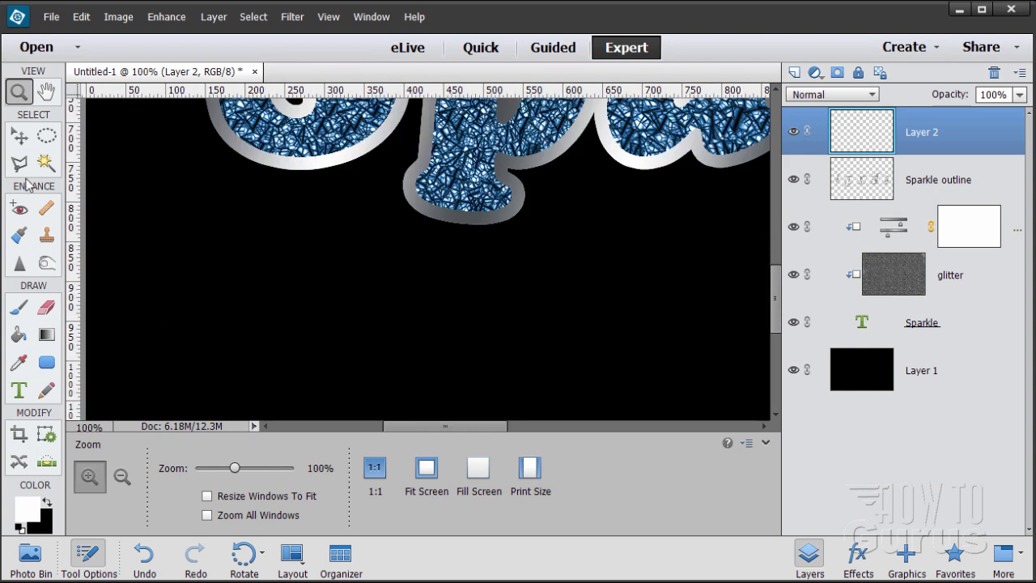
click(20, 308)
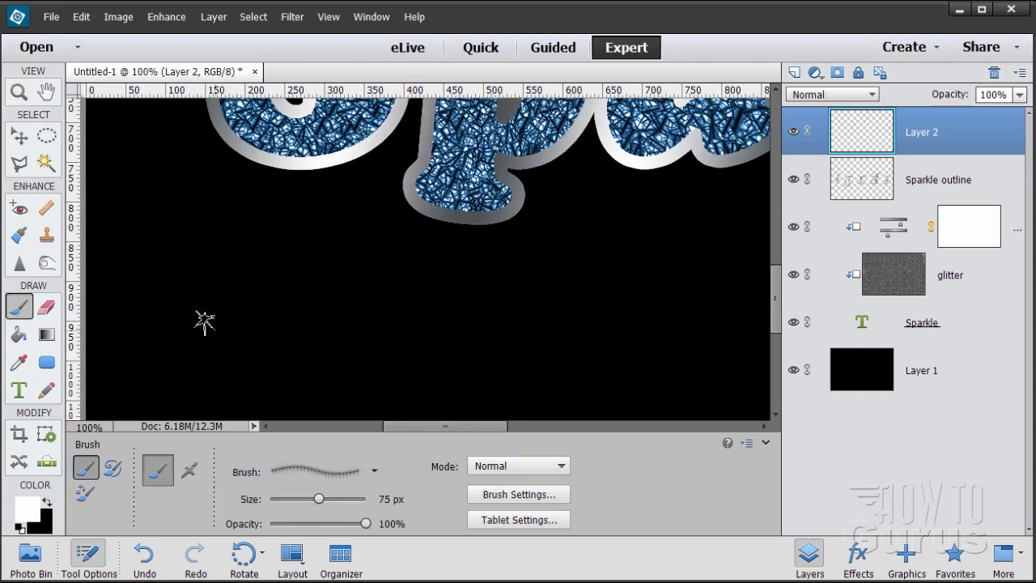
click(180, 299)
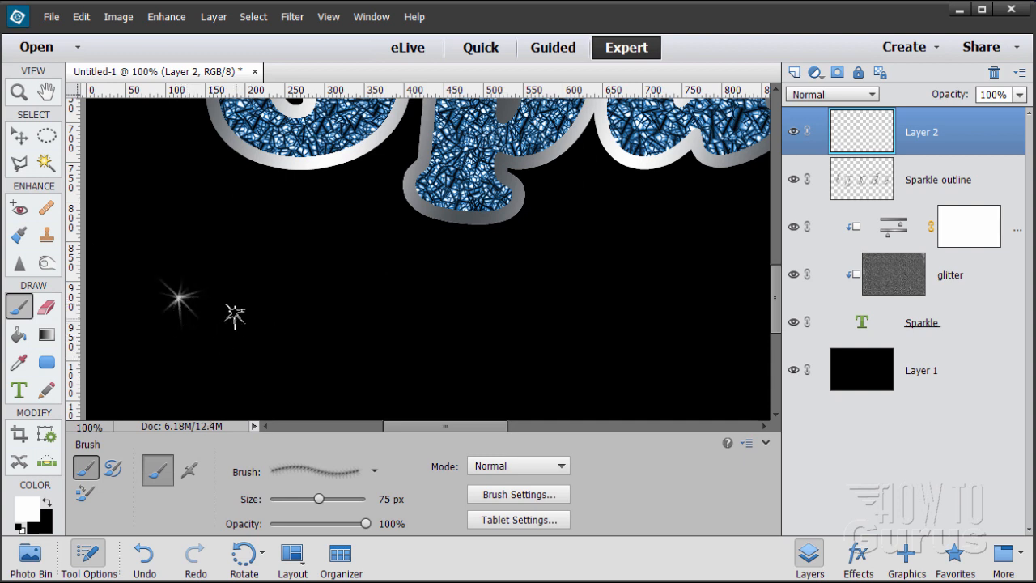
click(235, 311)
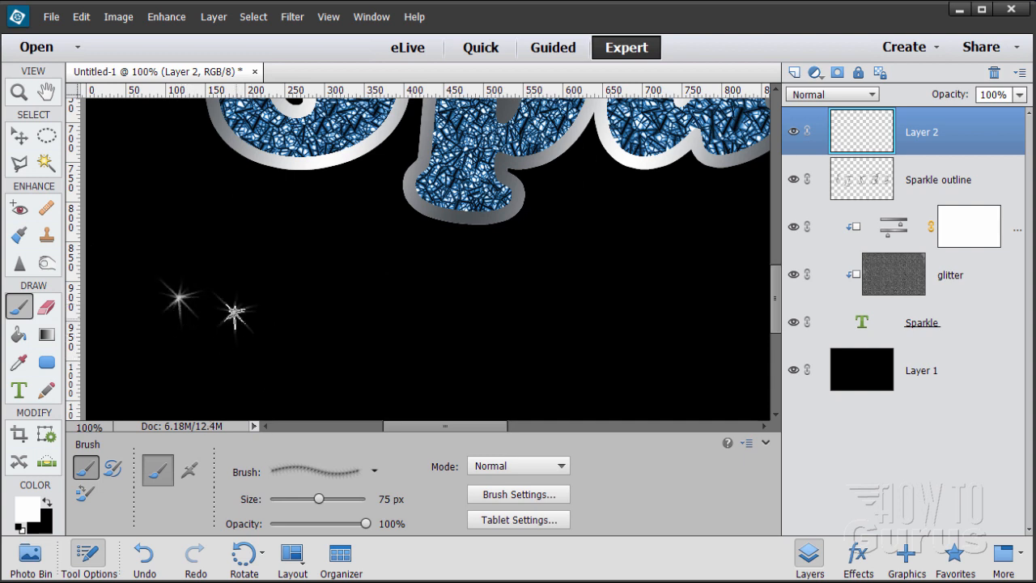
click(291, 324)
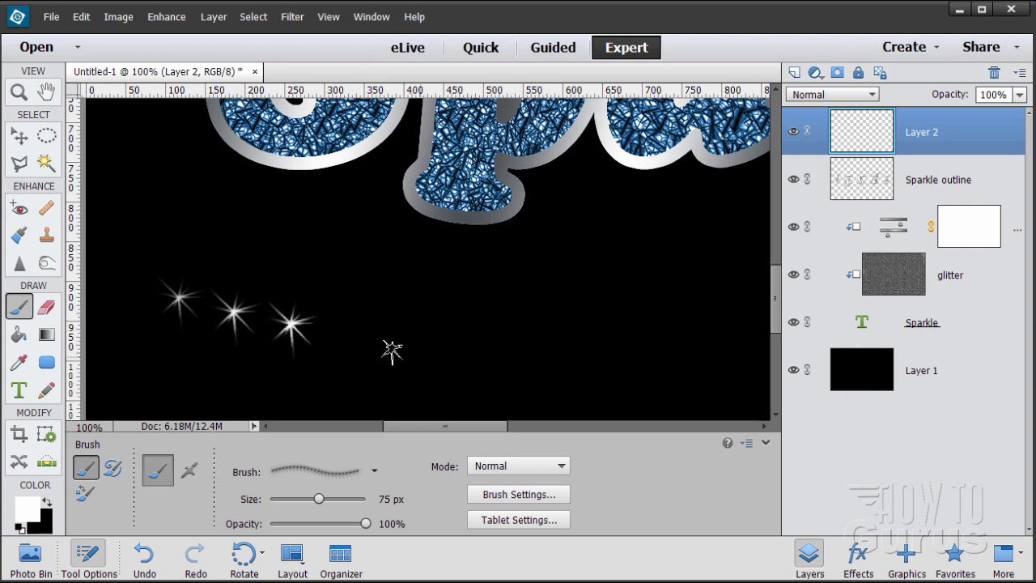
click(357, 338)
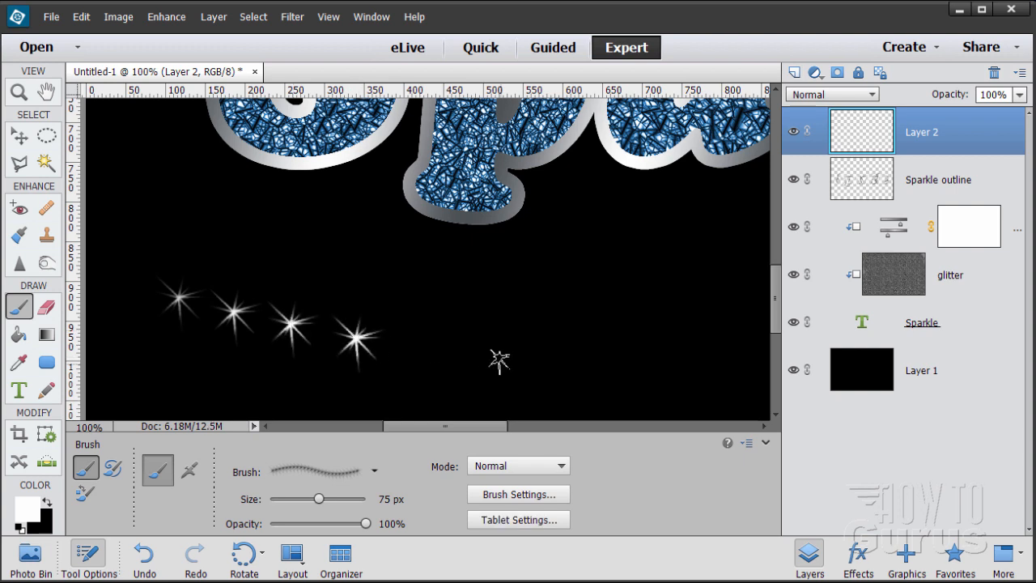
click(445, 353)
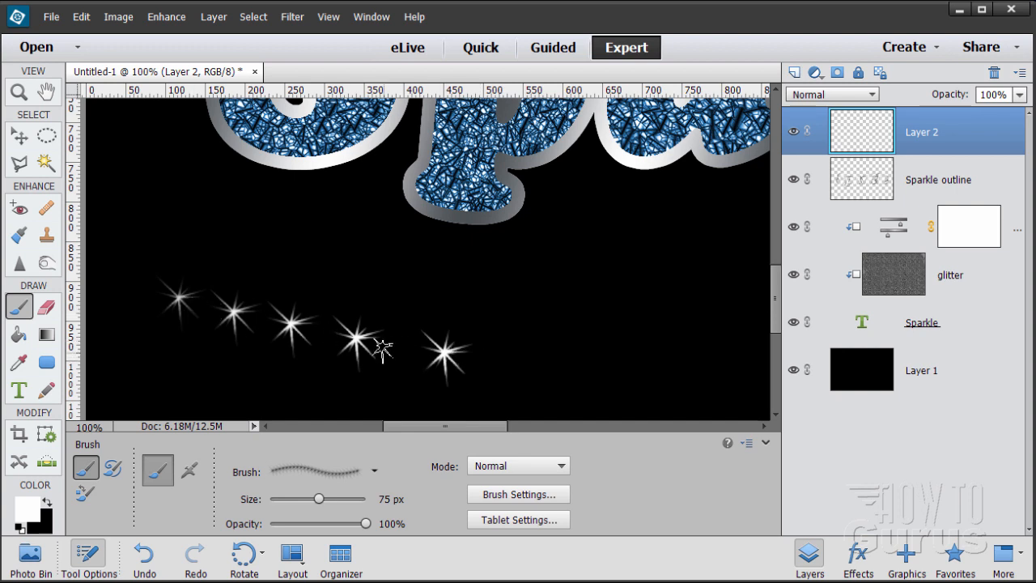
Step: Undo all the test starbursts stamped on the black area below the text
key(ctrl+z)
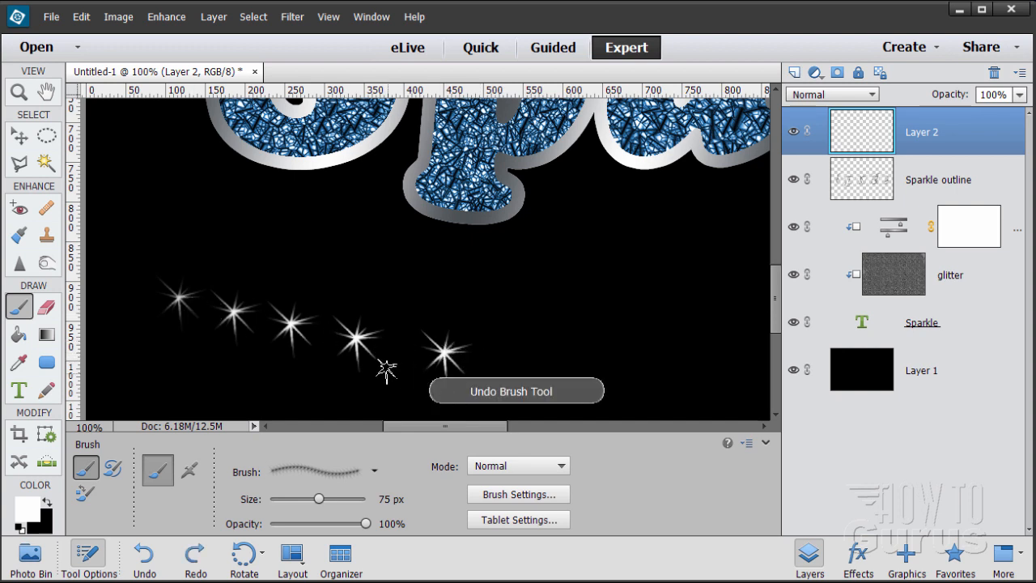
key(ctrl+z)
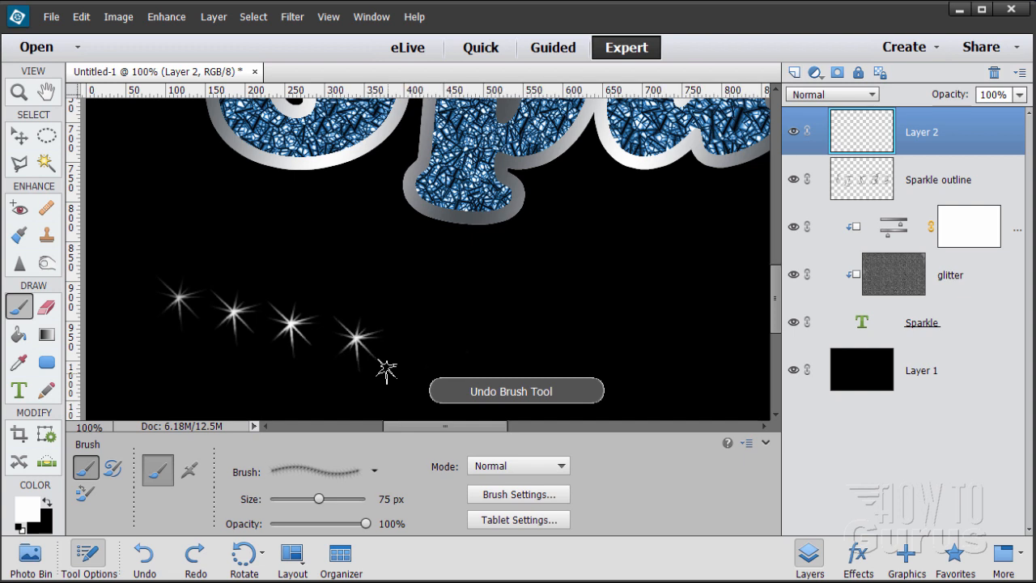
key(ctrl+z)
key(ctrl+z)
key(ctrl+z)
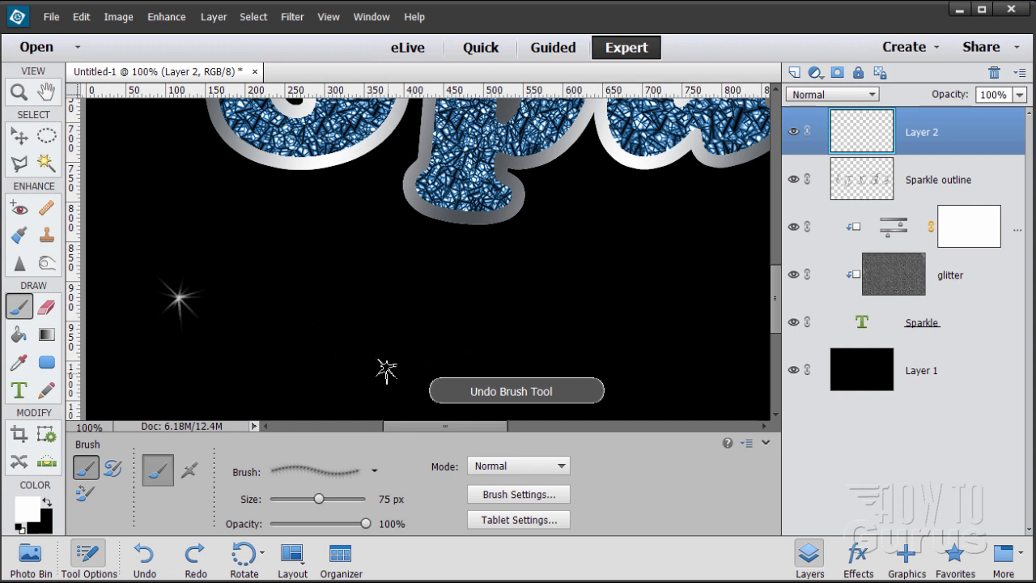
key(ctrl+z)
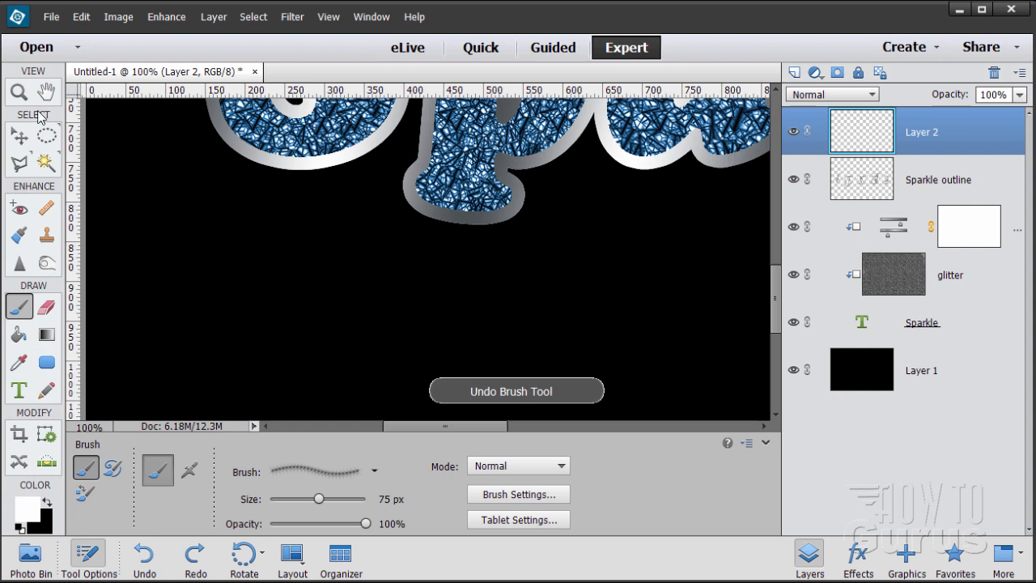
Step: Scatter small 75 px white starbursts over the glitter fill of the letters S and p at 50% zoom
click(19, 91)
alt+click(371, 302)
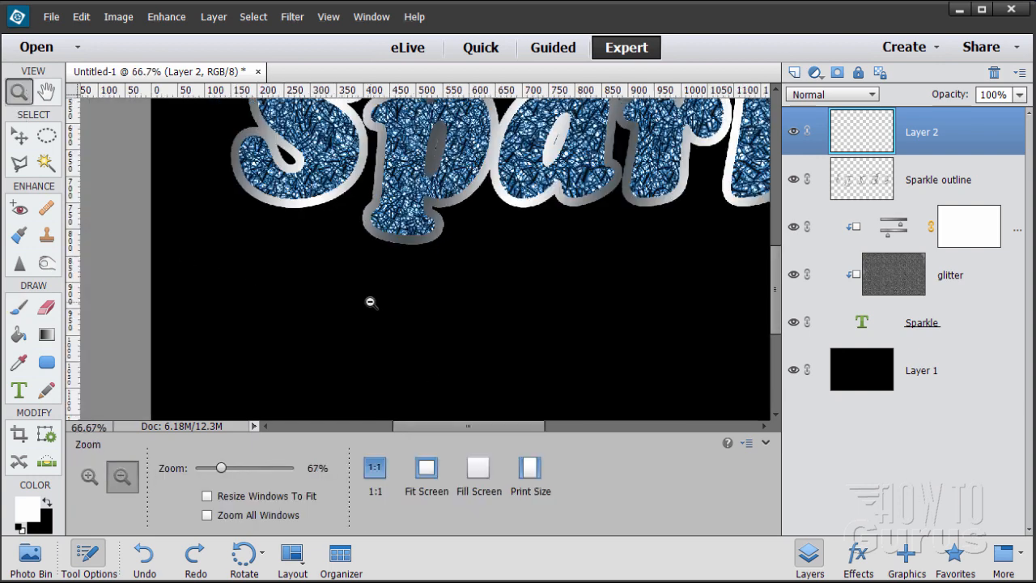
alt+click(439, 284)
alt+click(440, 284)
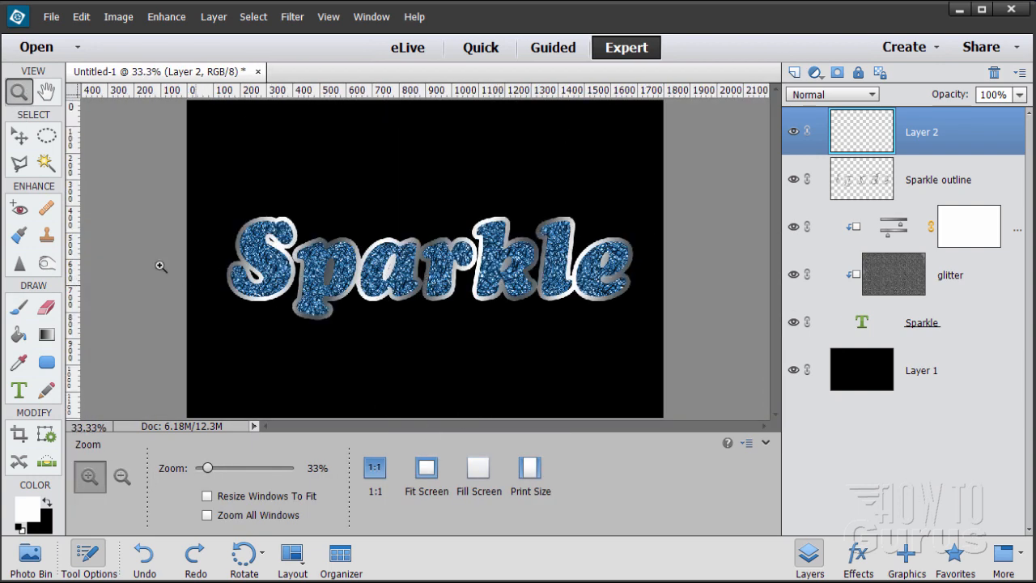
click(377, 267)
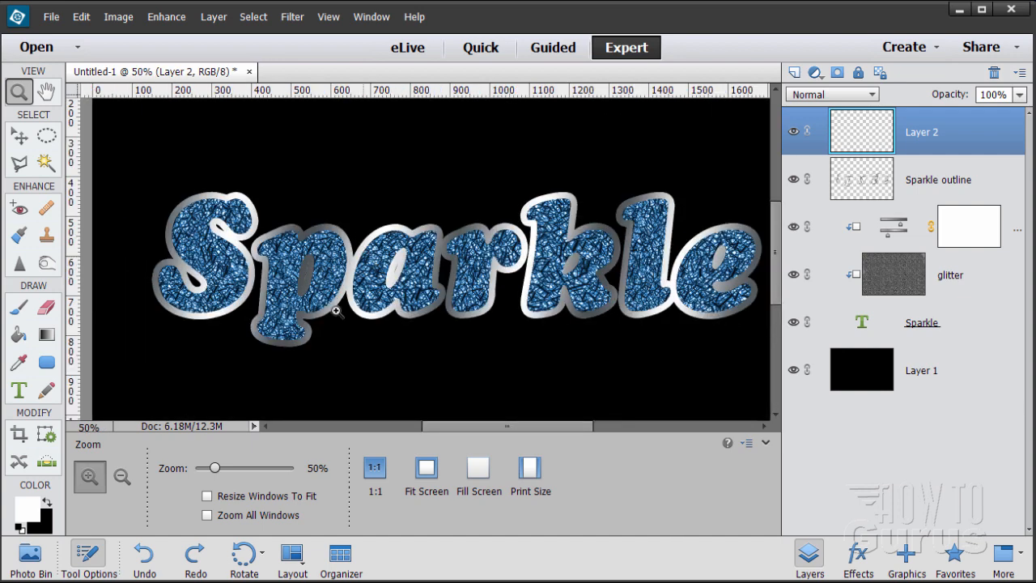
drag(469, 426, 462, 427)
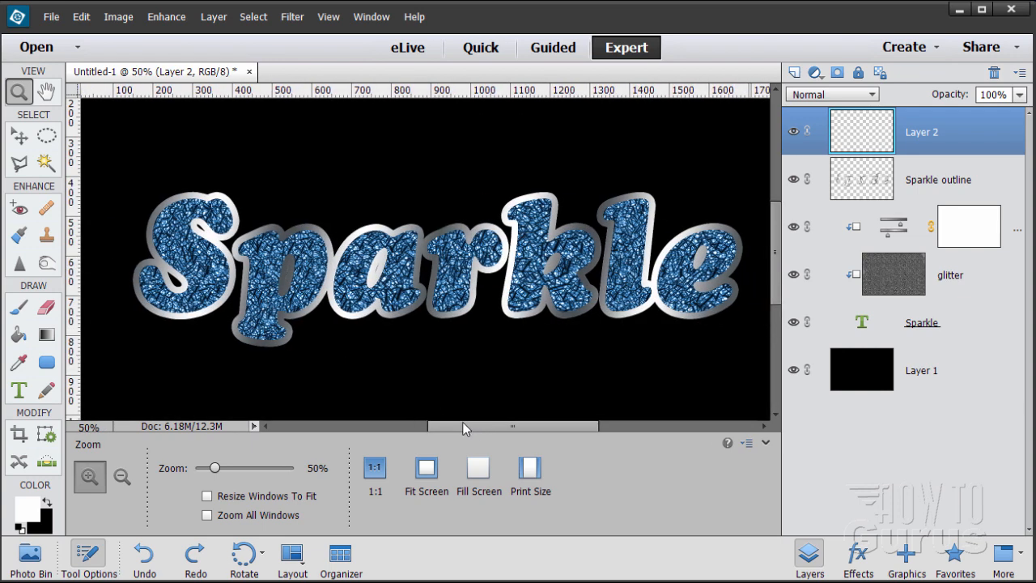
click(19, 306)
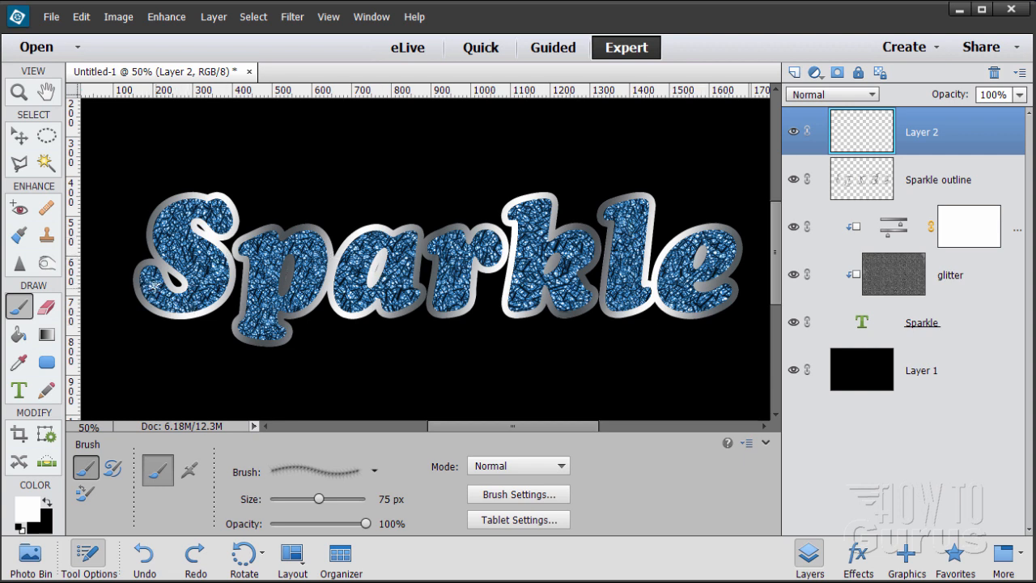
click(154, 285)
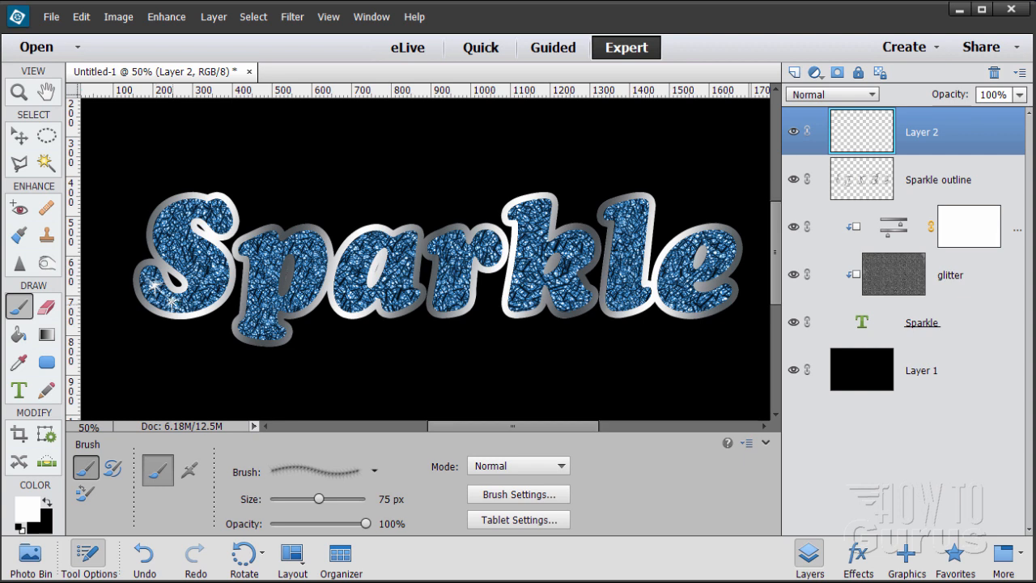
click(173, 299)
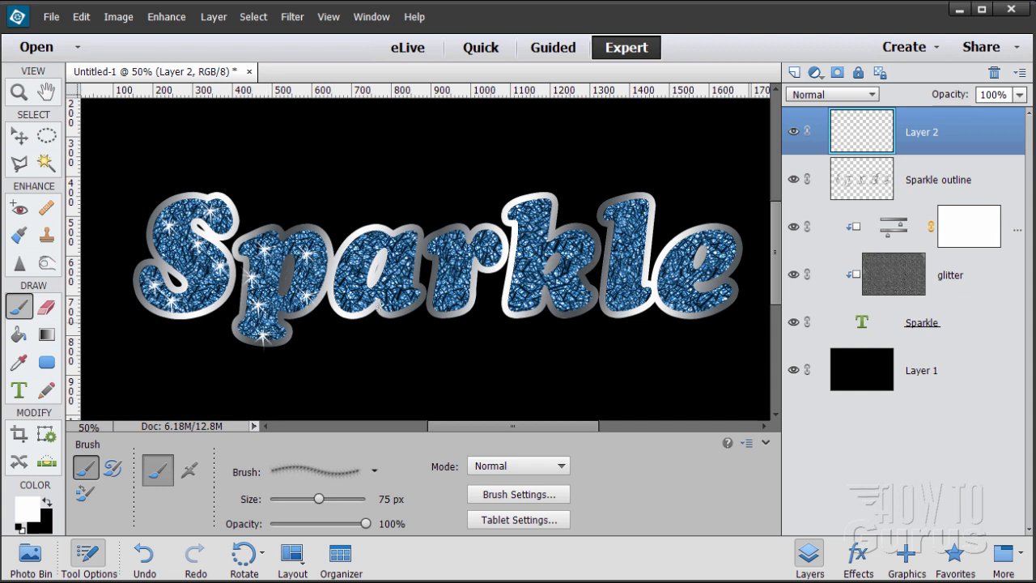
Step: Scatter small white starbursts over the glitter fill of the remaining letters a, r, k, l and e
click(361, 298)
click(344, 280)
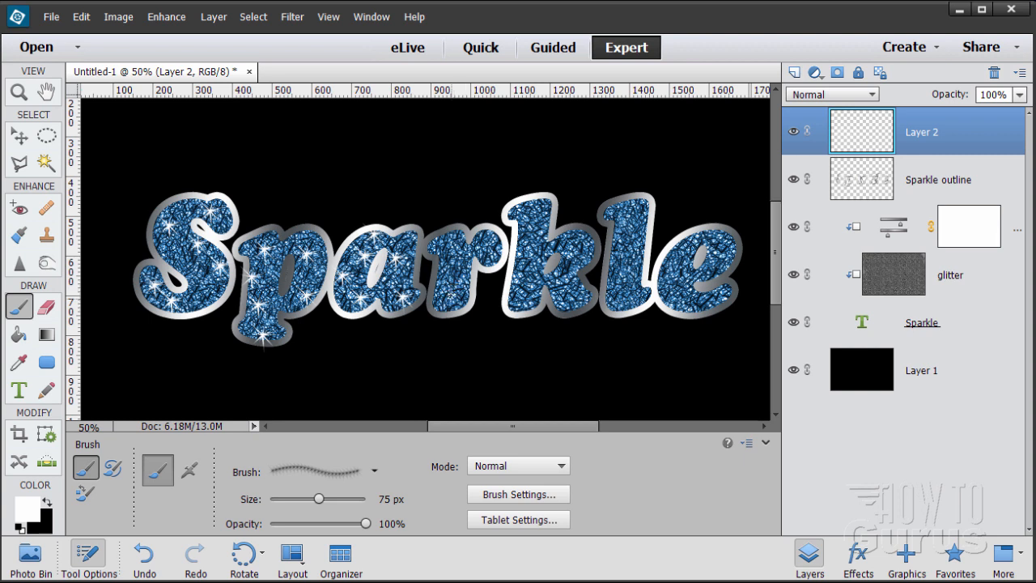
click(451, 298)
click(451, 297)
click(440, 268)
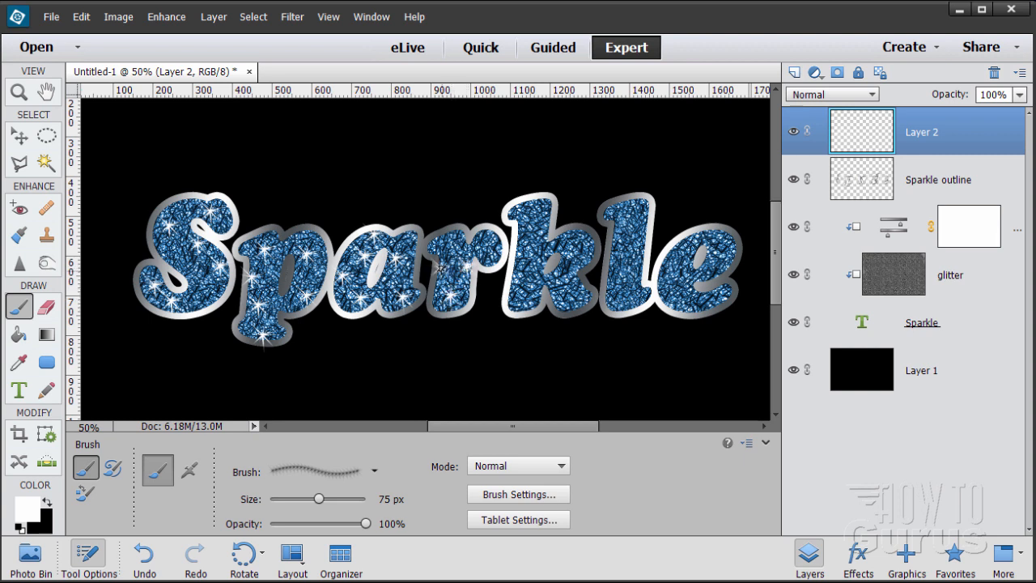
click(447, 247)
click(494, 238)
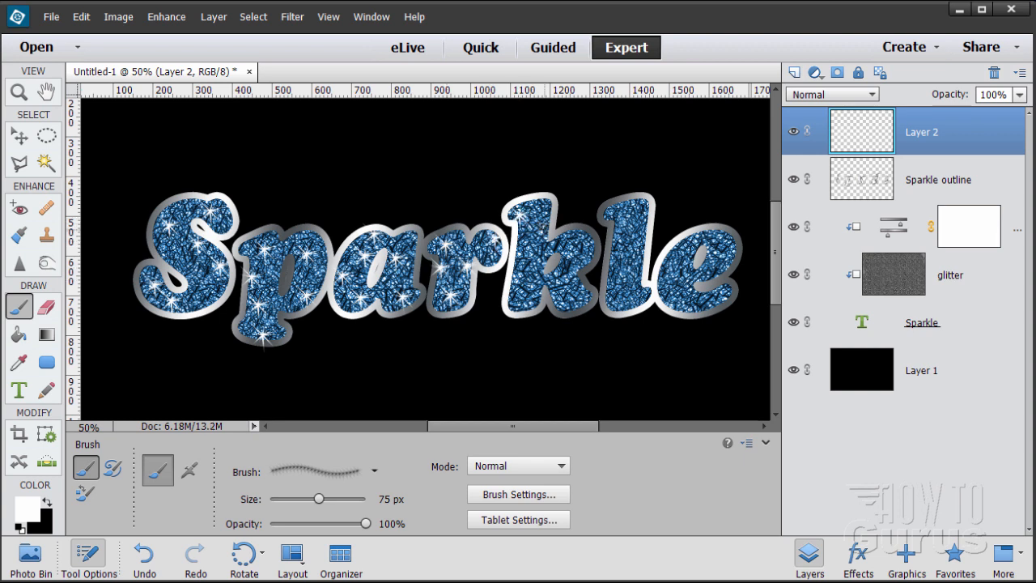
click(544, 229)
click(530, 274)
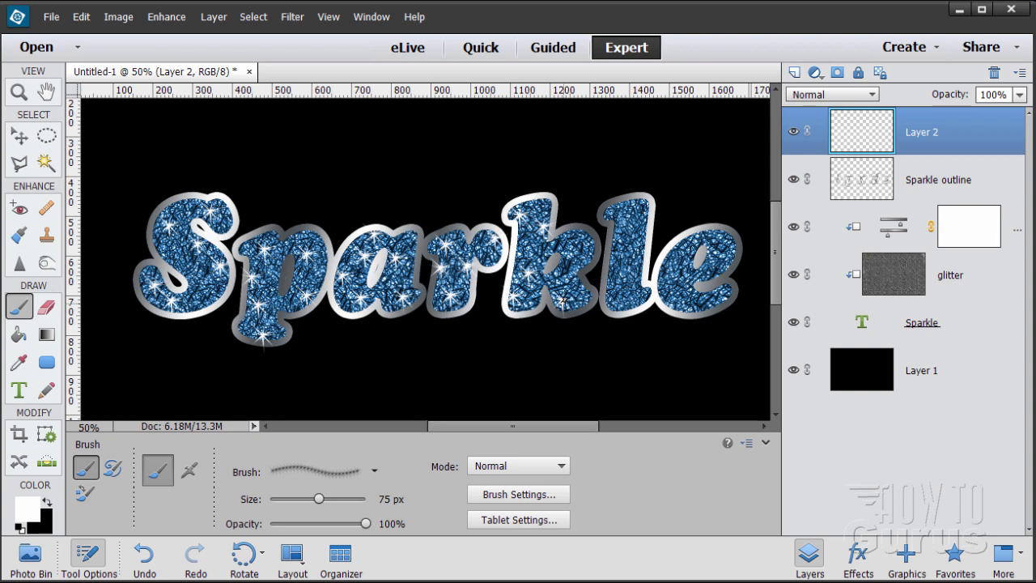
click(563, 279)
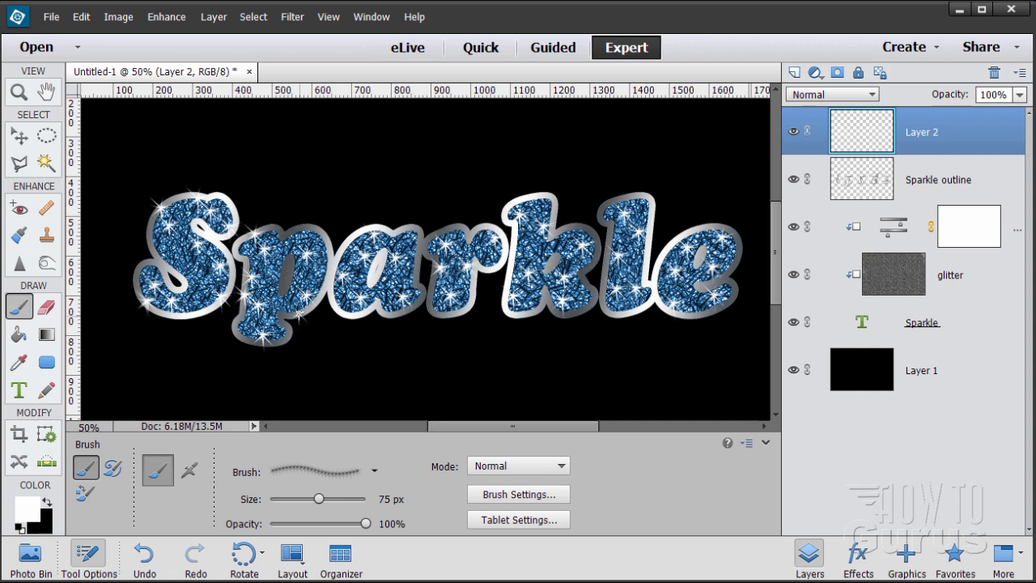
Step: Add more small starbursts along the silver outline edges of the letters
click(301, 313)
click(316, 231)
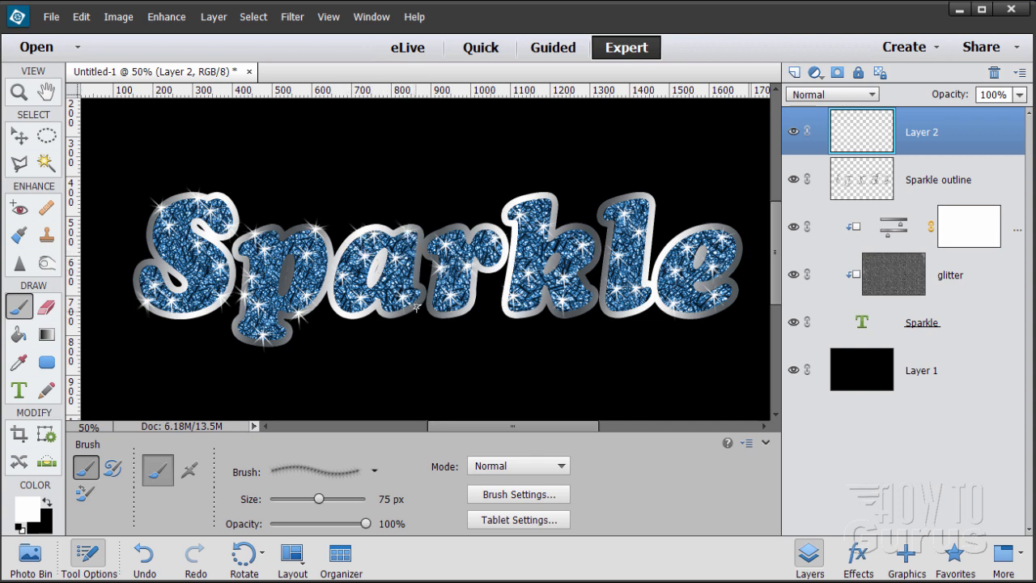
click(412, 301)
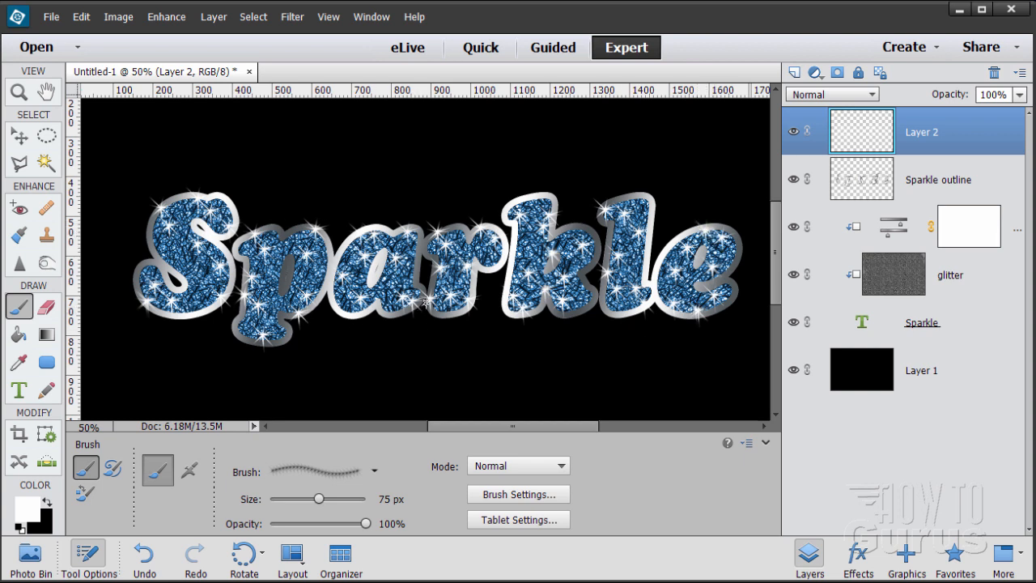
Step: Set the starburst brush size to 200 px and stamp large starbursts along the upper edges of all the letters
click(394, 497)
text(200)
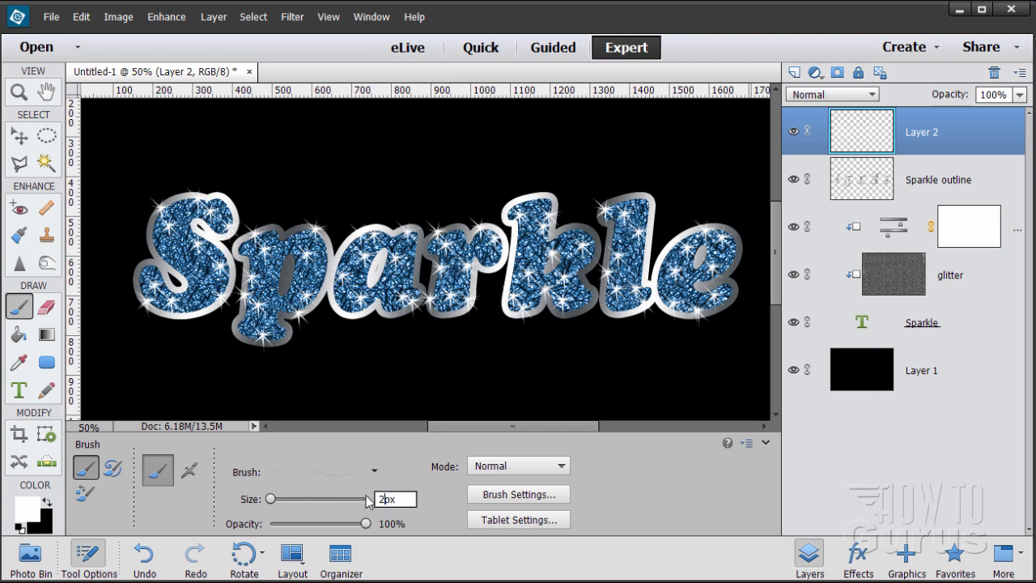
key(Return)
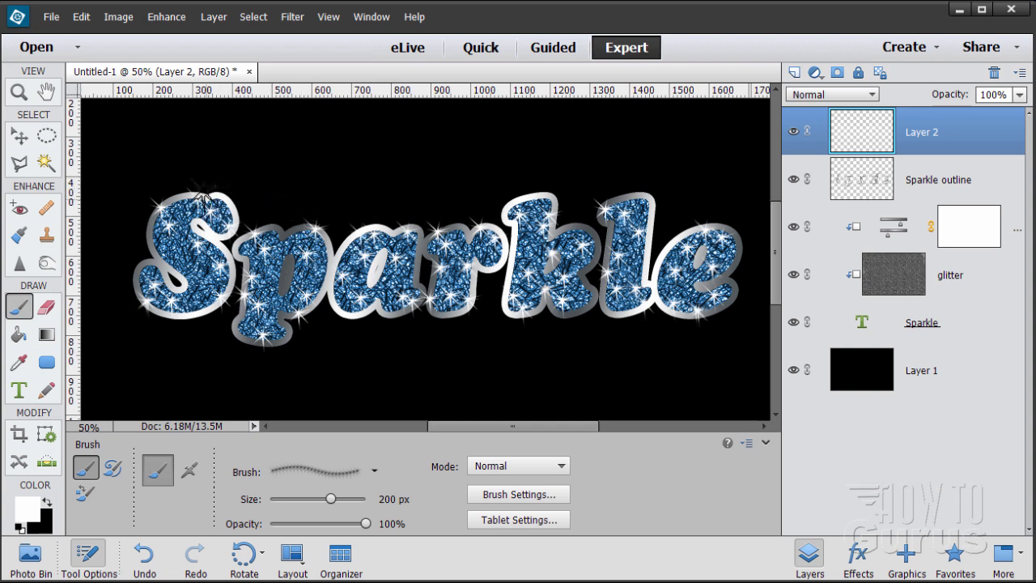
click(200, 196)
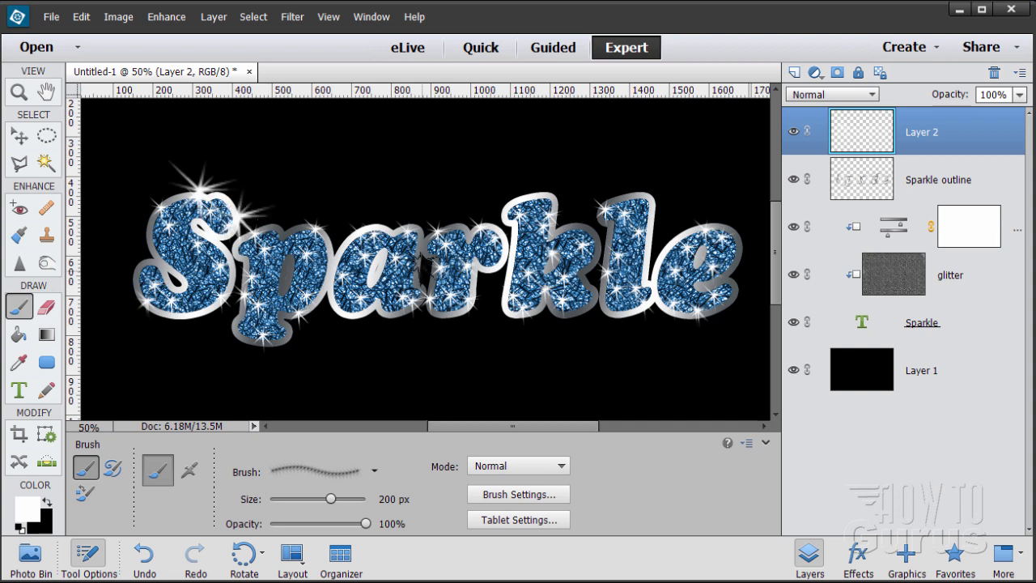
click(312, 222)
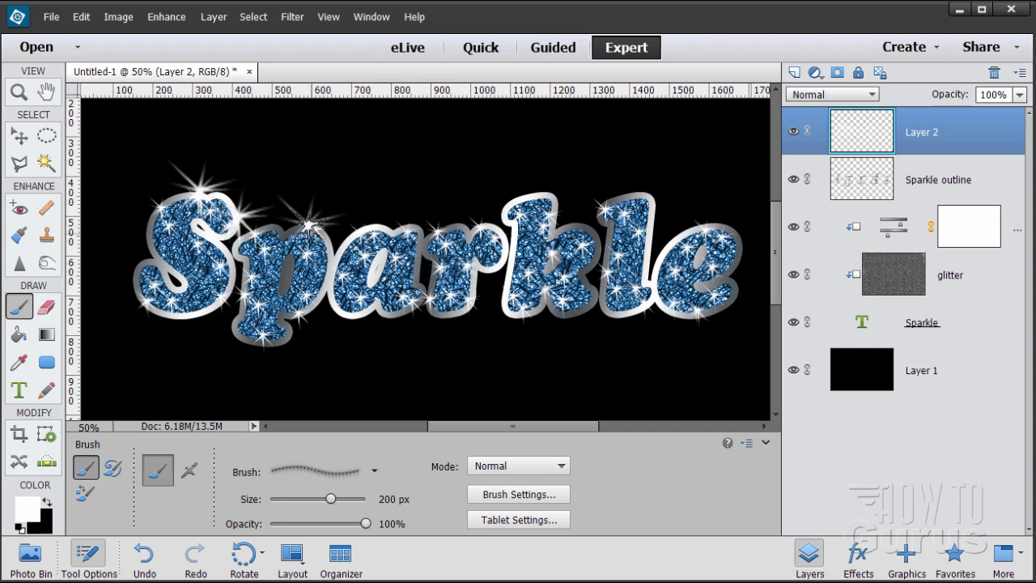
click(391, 227)
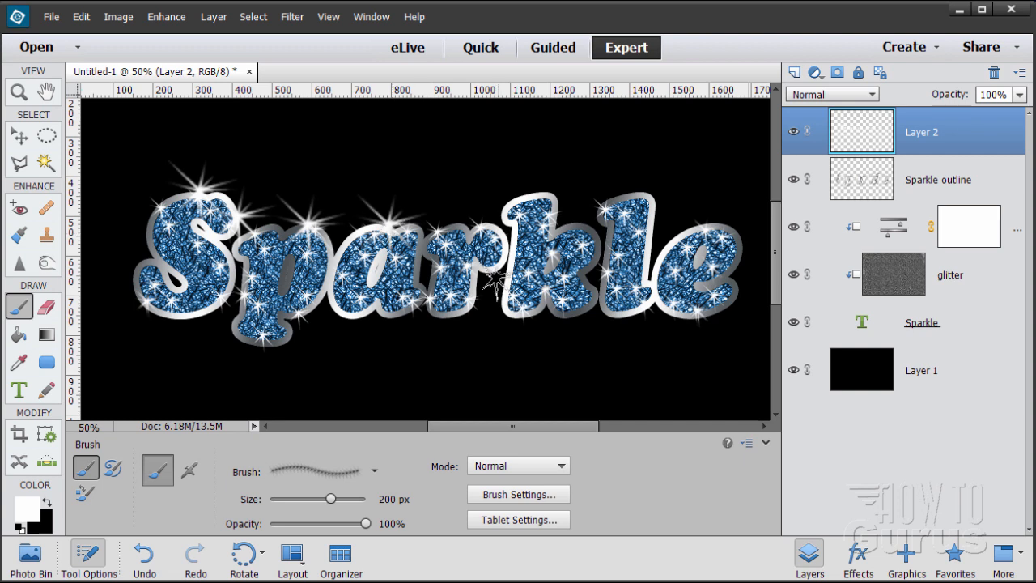
click(469, 223)
click(559, 199)
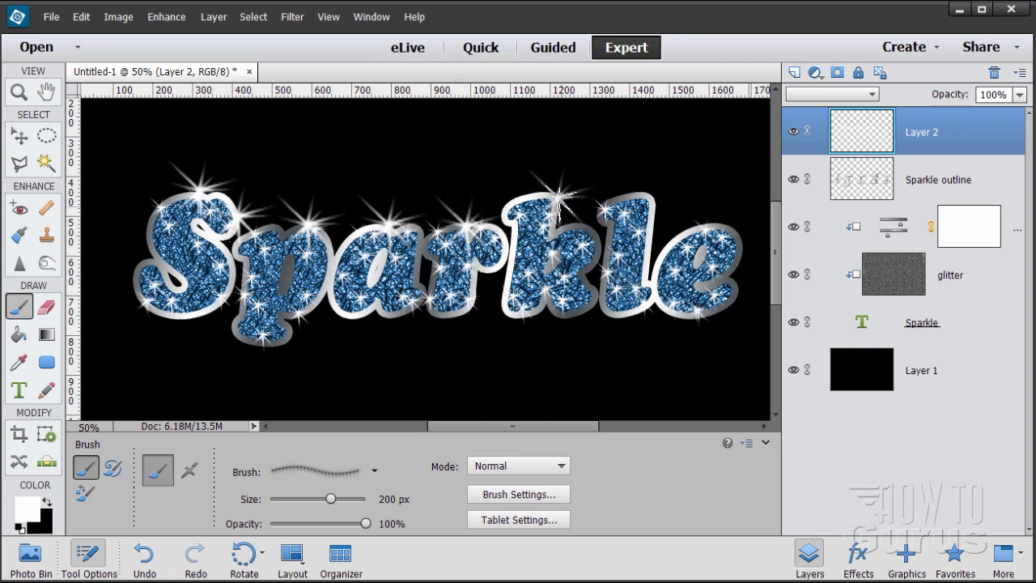
click(596, 241)
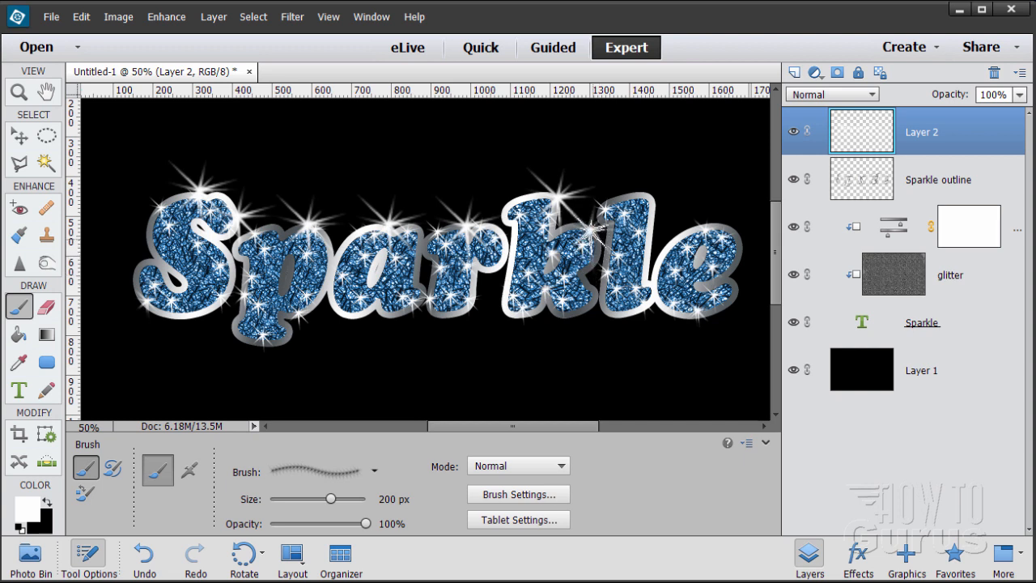
click(648, 196)
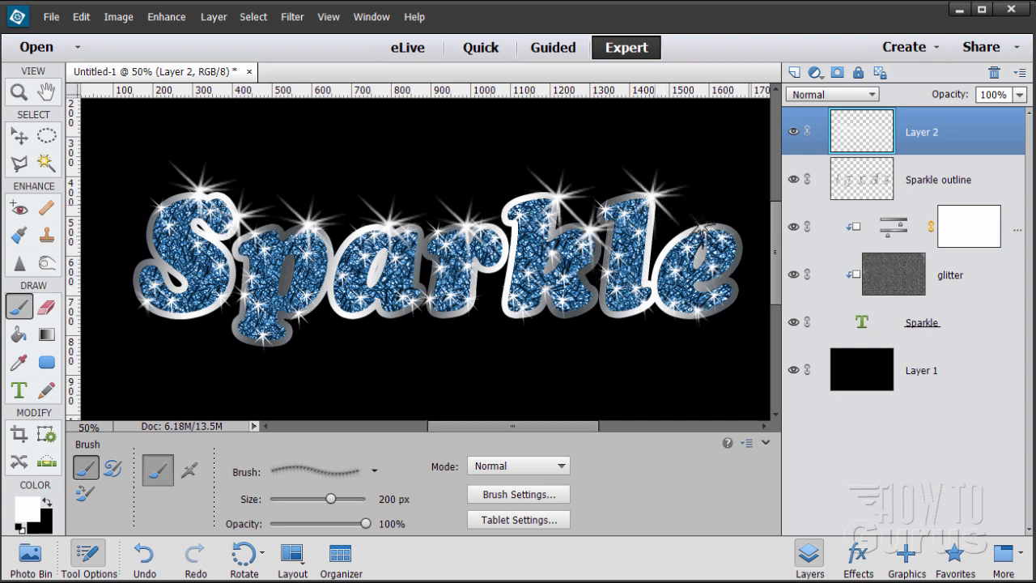
click(688, 235)
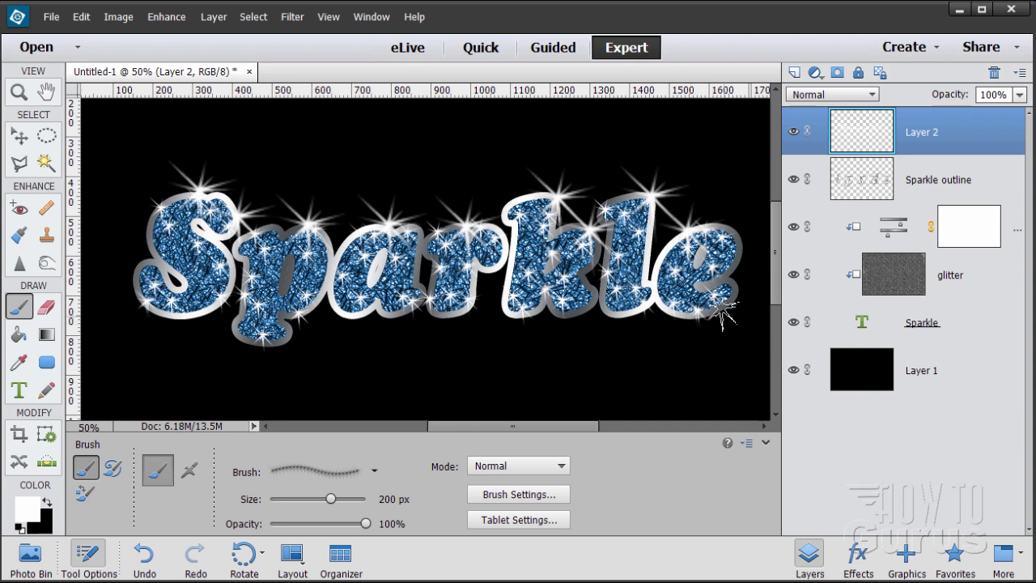
Step: Stamp large 200 px starbursts along the lower edges of the letters and on the outer edge of the S
click(725, 311)
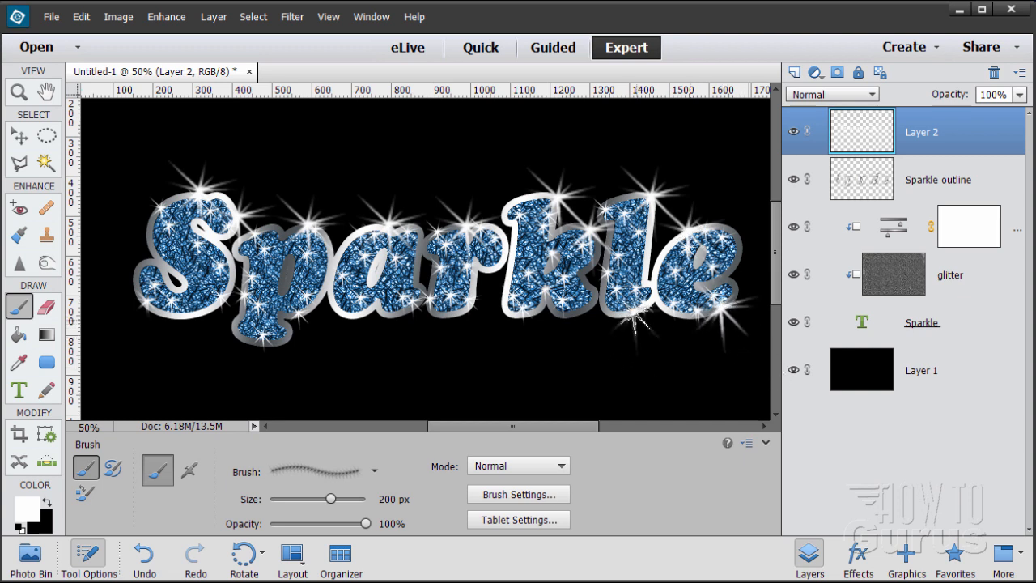
click(558, 318)
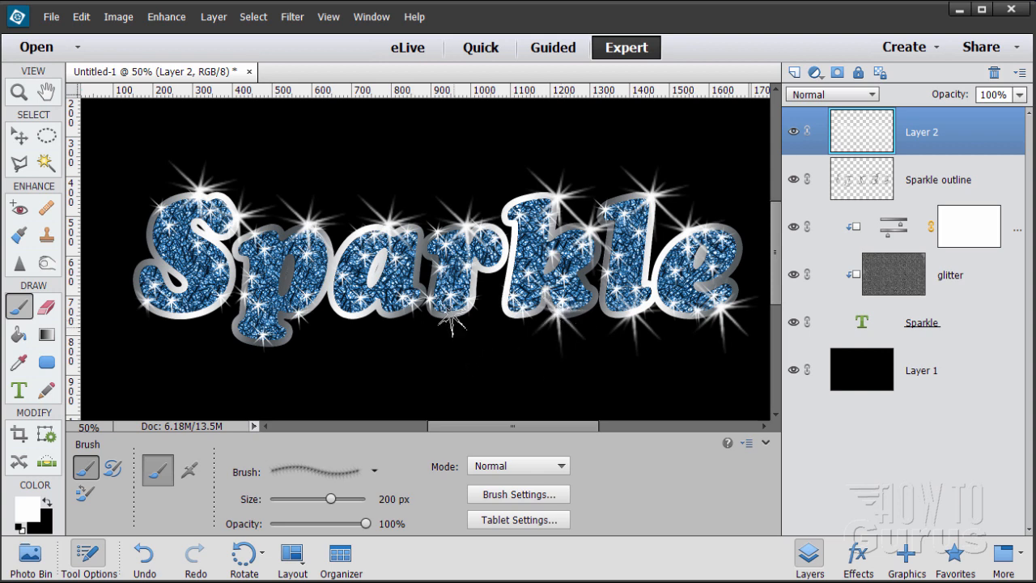
click(429, 310)
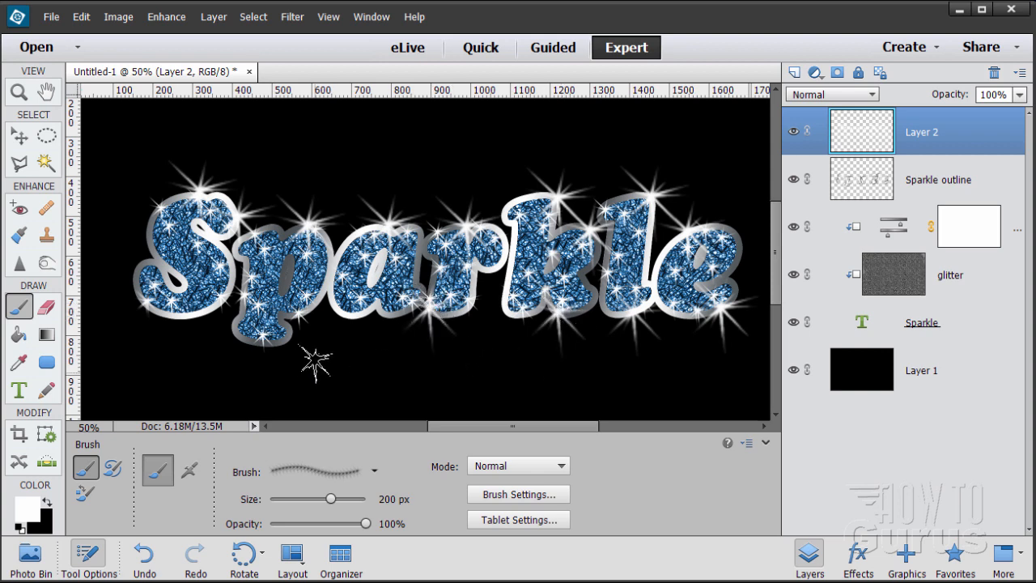
click(310, 315)
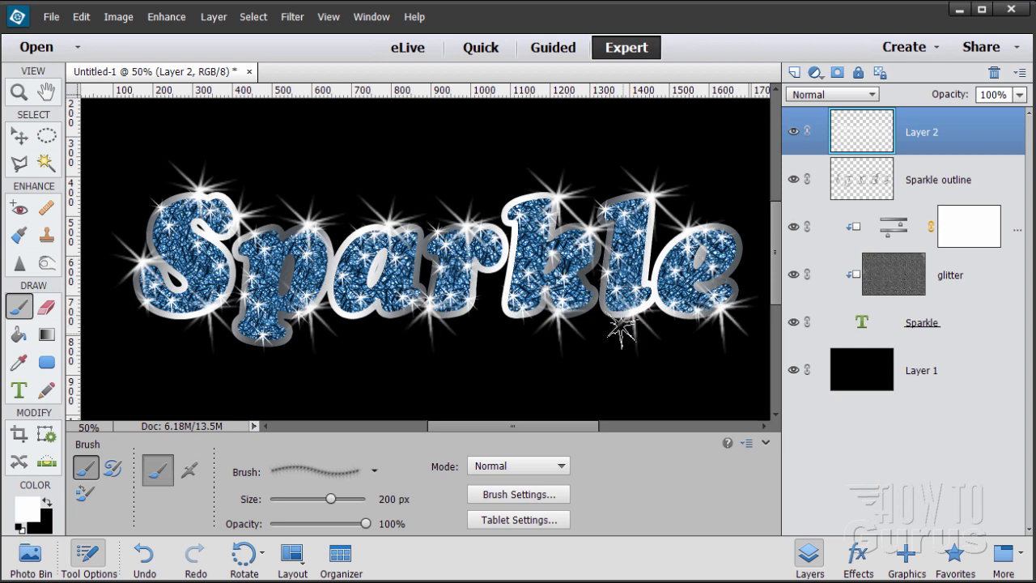
Step: Duplicate the black background layer, Layer 1
click(19, 135)
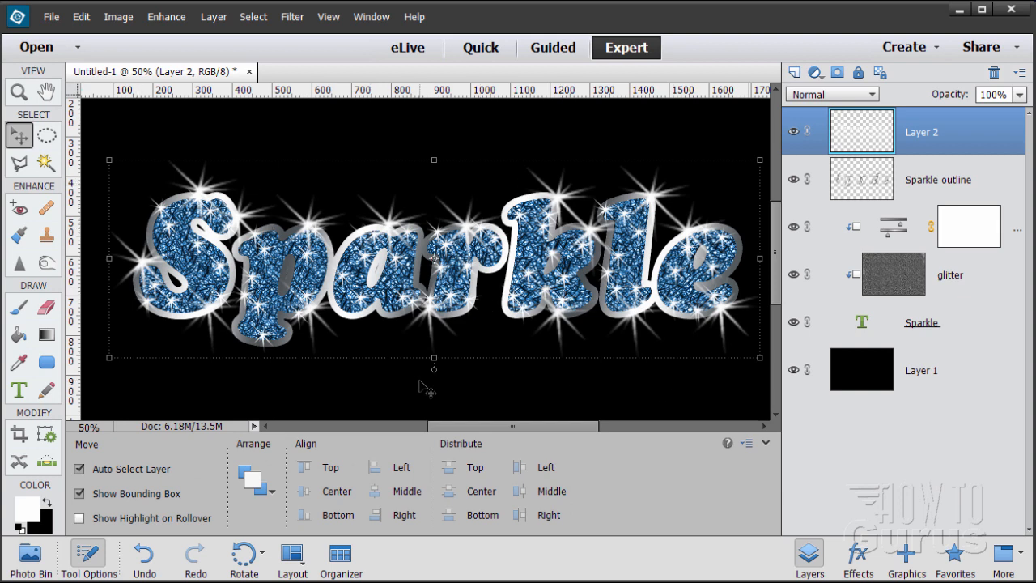
click(19, 92)
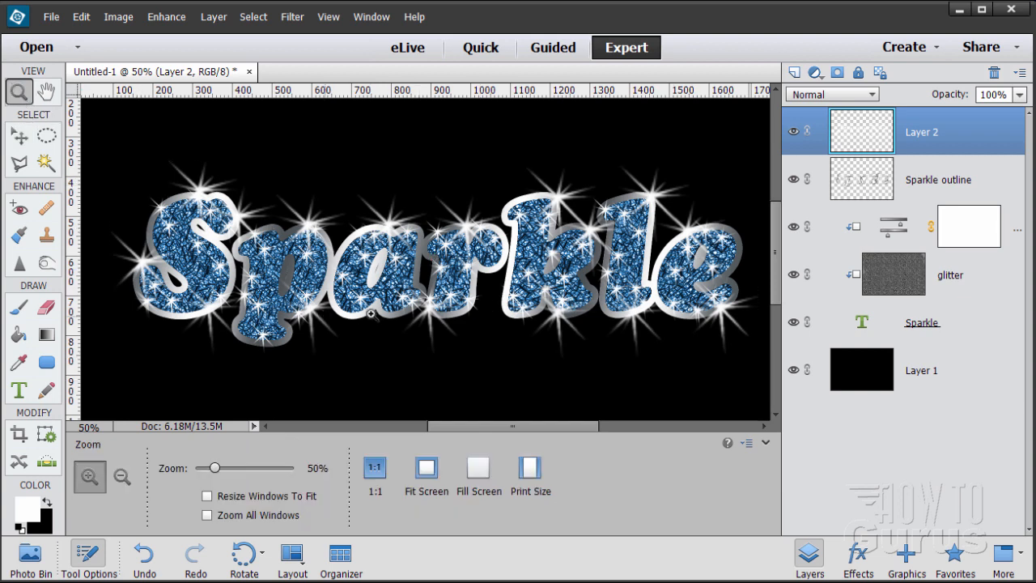
alt+click(415, 318)
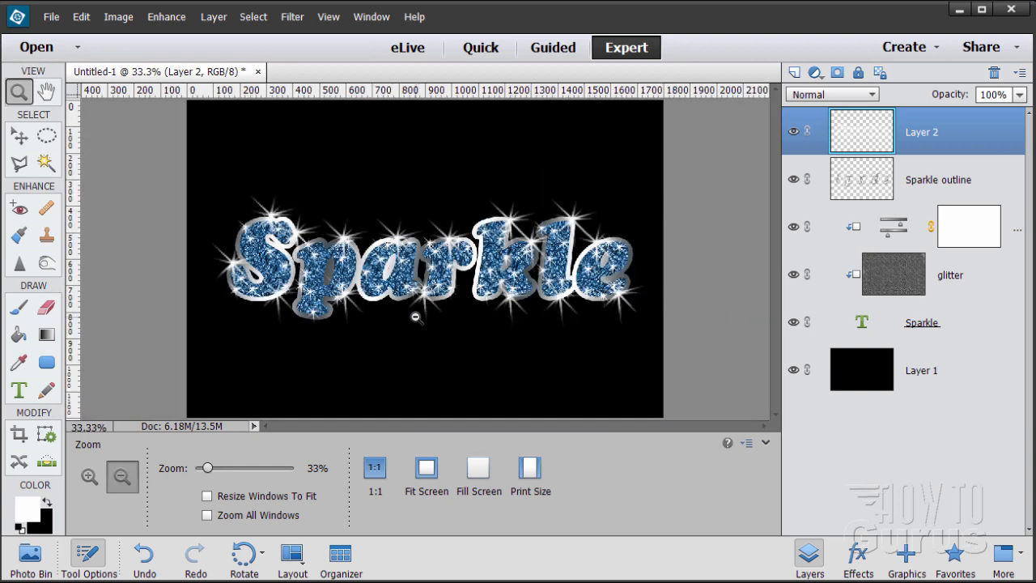
click(18, 137)
click(939, 379)
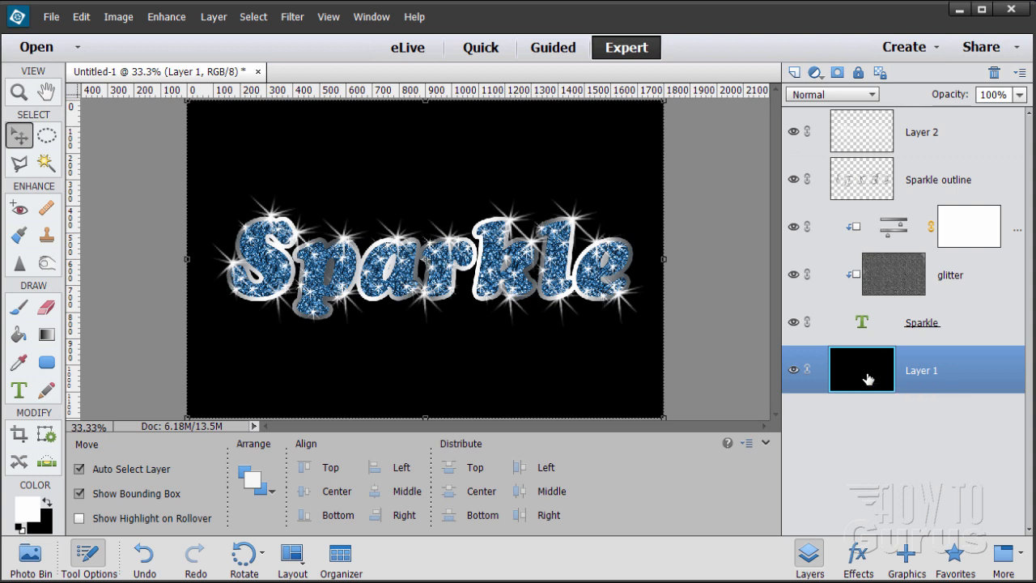
drag(872, 377, 796, 75)
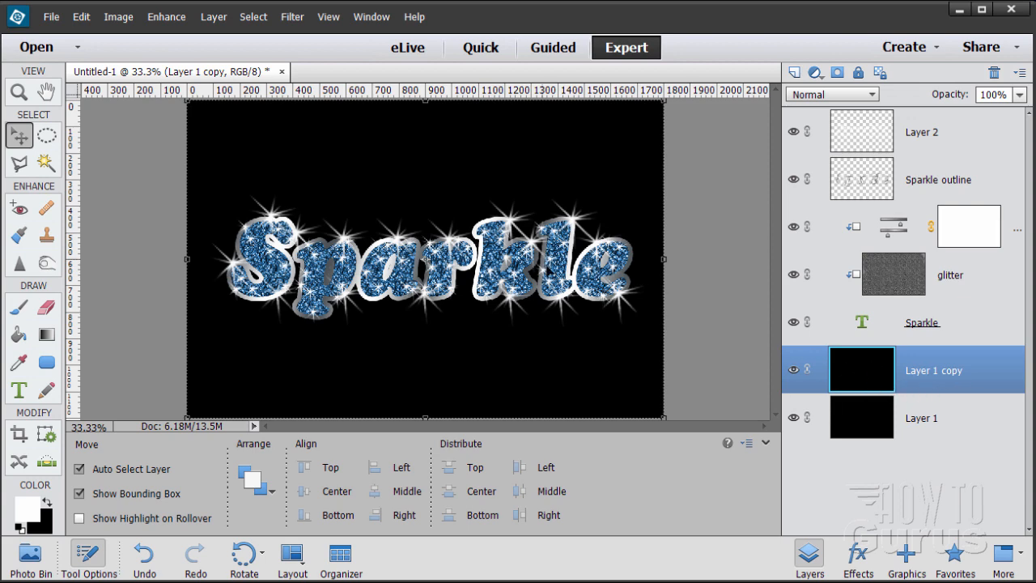
Step: Render a 50-300mm Zoom lens flare at 100% brightness on the Layer 1 copy, centred behind the letters S and p
click(293, 18)
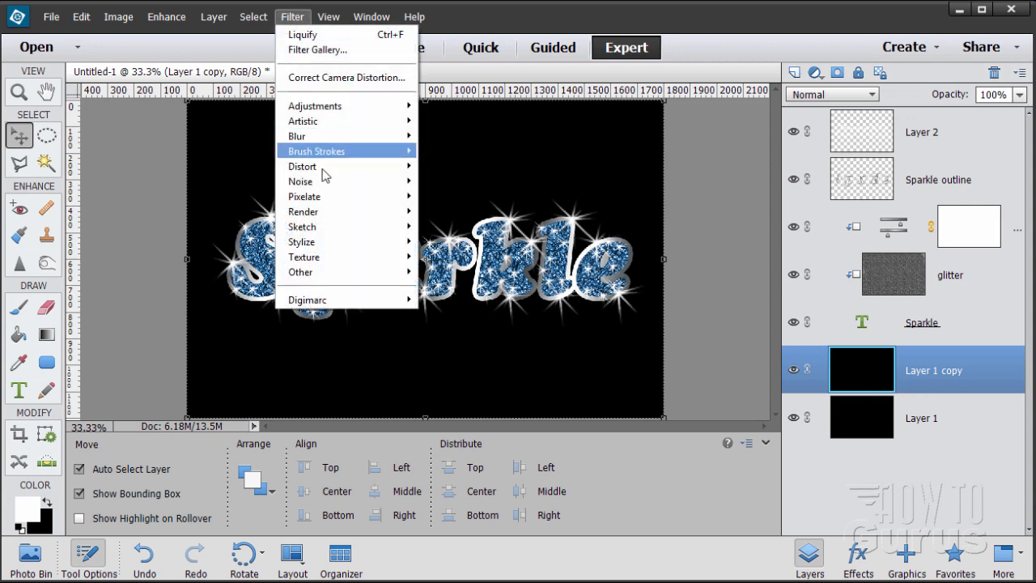
mouse_move(335, 212)
click(467, 261)
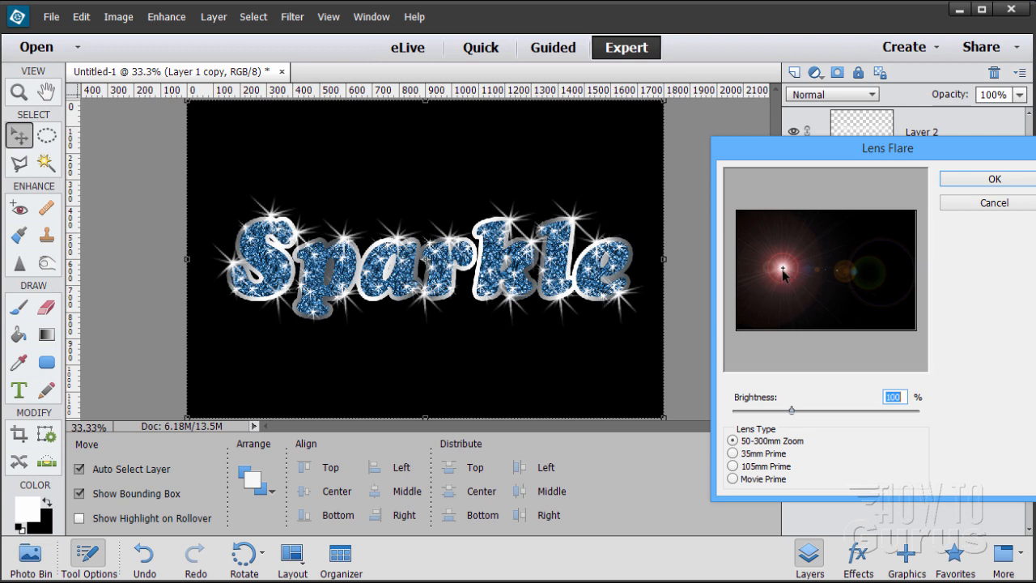
mouse_move(784, 275)
mouse_down()
mouse_move(809, 243)
mouse_move(784, 277)
mouse_move(753, 230)
mouse_move(784, 277)
mouse_move(779, 265)
mouse_up()
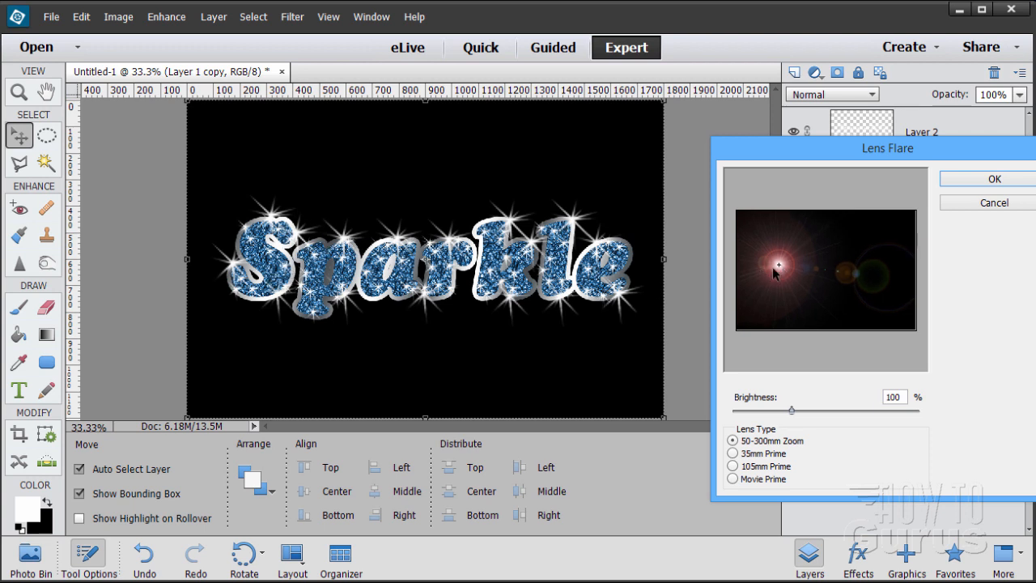
drag(777, 263, 777, 267)
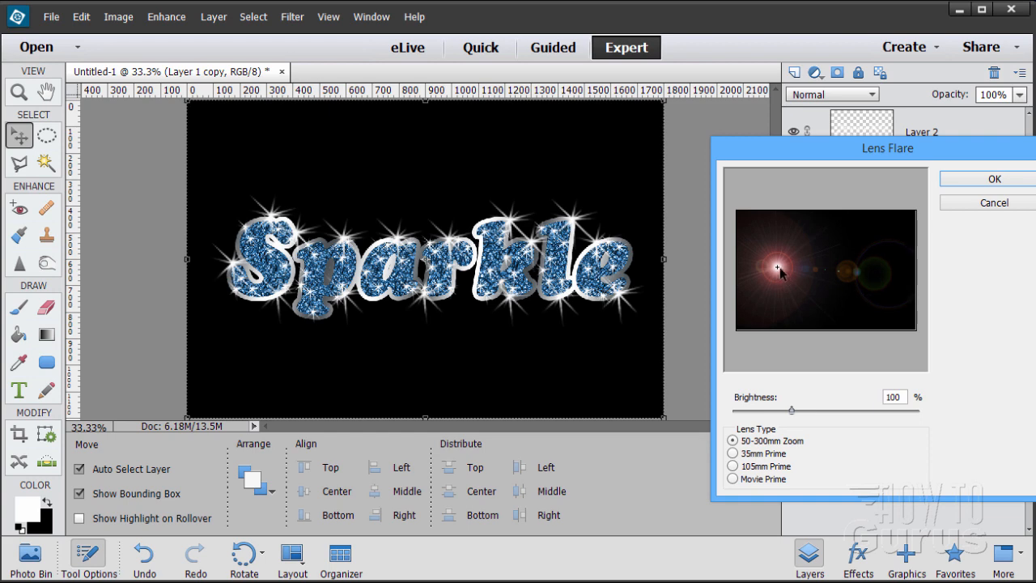
click(1002, 183)
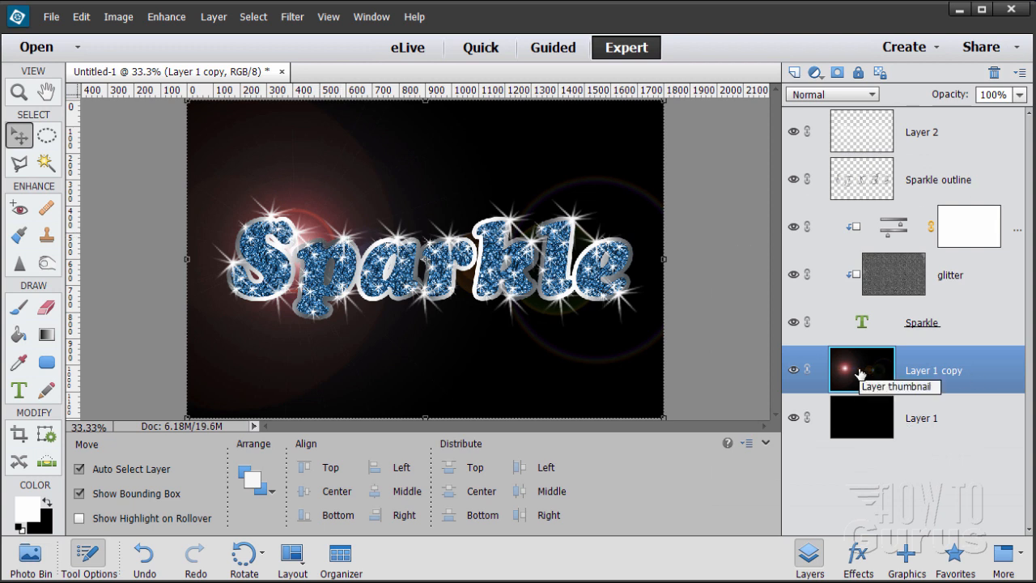
Step: Nudge the lens flare layer up and slightly right so its bright centre sits between the tops of S and p
key(shift+Up)
key(shift+Up)
key(shift+Up)
key(shift+Up)
key(shift+Up)
key(shift+Up)
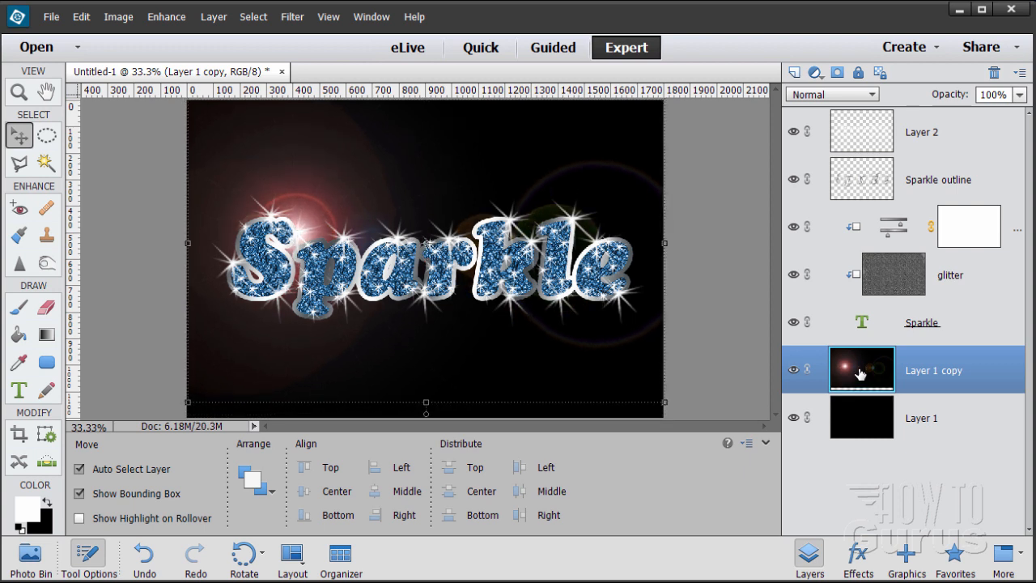
key(shift+Right)
key(shift+Right)
key(shift+Right)
key(shift+Down)
key(shift+Down)
key(shift+Down)
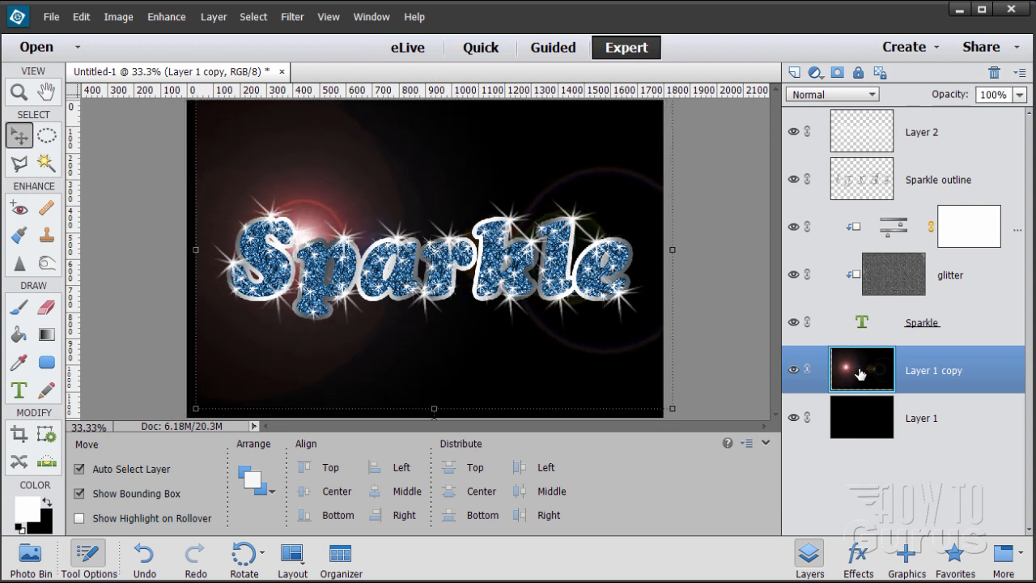
key(shift+Left)
key(shift+Up)
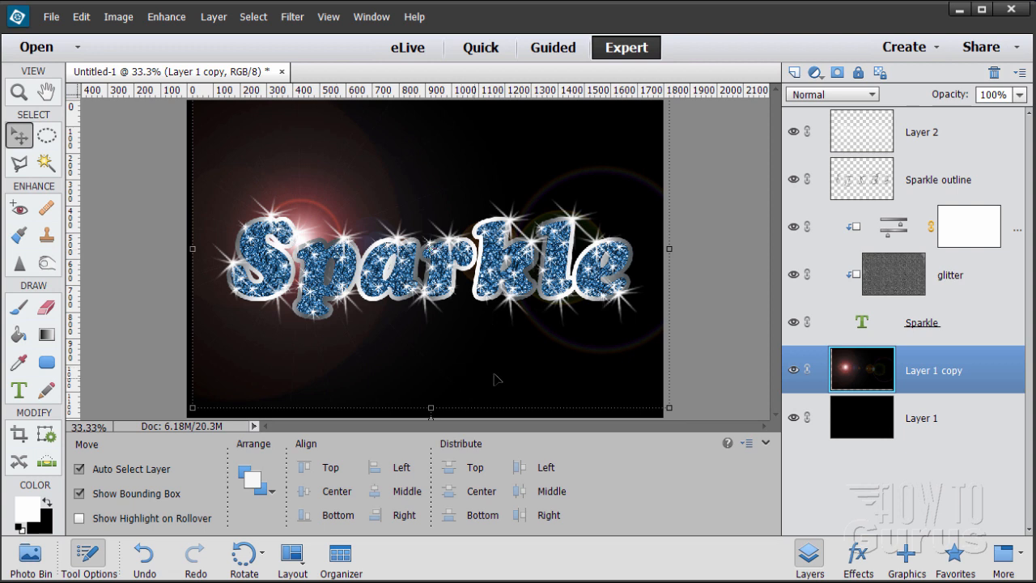
Step: Rotate the lens flare layer by 15 degrees and apply the transformation
click(670, 250)
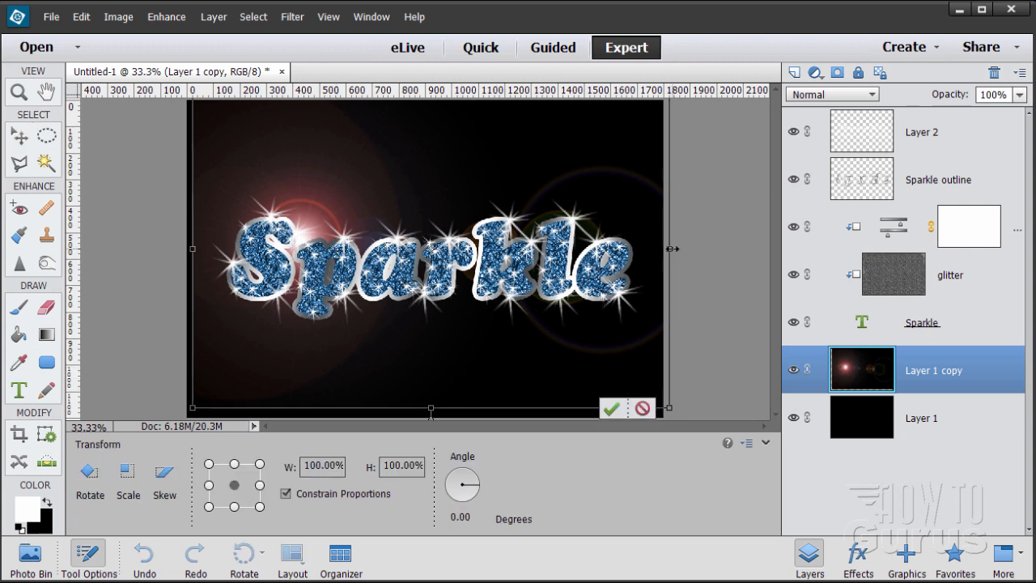
click(475, 516)
text(15)
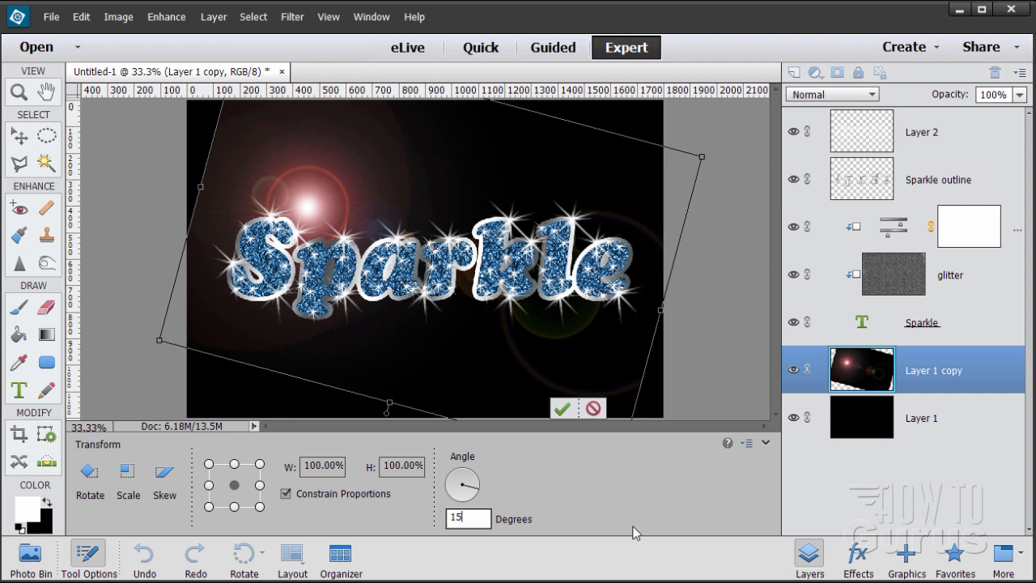
click(560, 408)
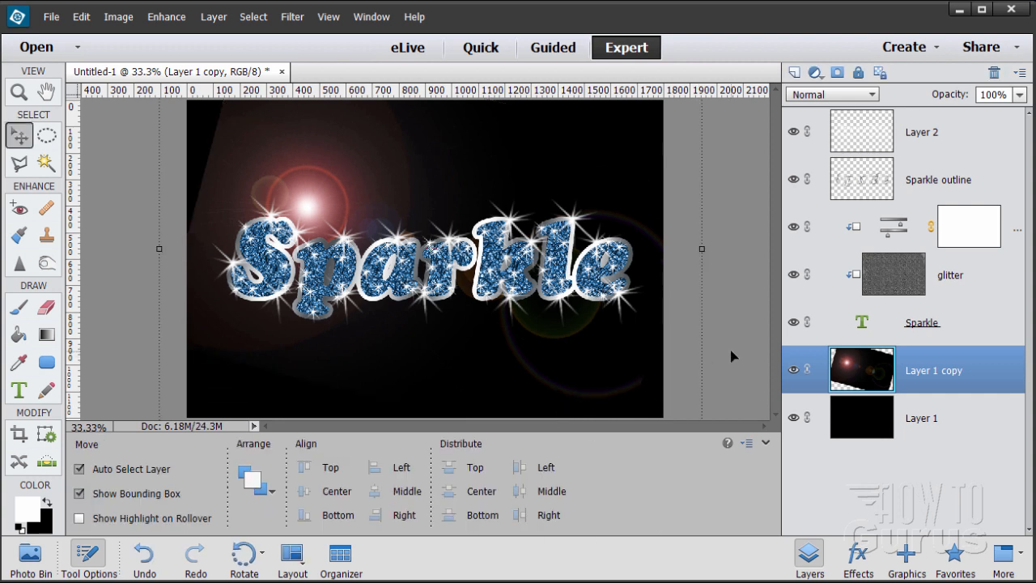
Step: Move the rotated flare layer down and slightly left so its bright centre sits behind the S and p
key(shift+Down)
key(shift+Down)
key(shift+Down)
key(shift+Down)
key(shift+Down)
key(shift+Down)
key(shift+Down)
key(shift+Down)
key(shift+Down)
key(shift+Down)
key(shift+Down)
key(shift+Down)
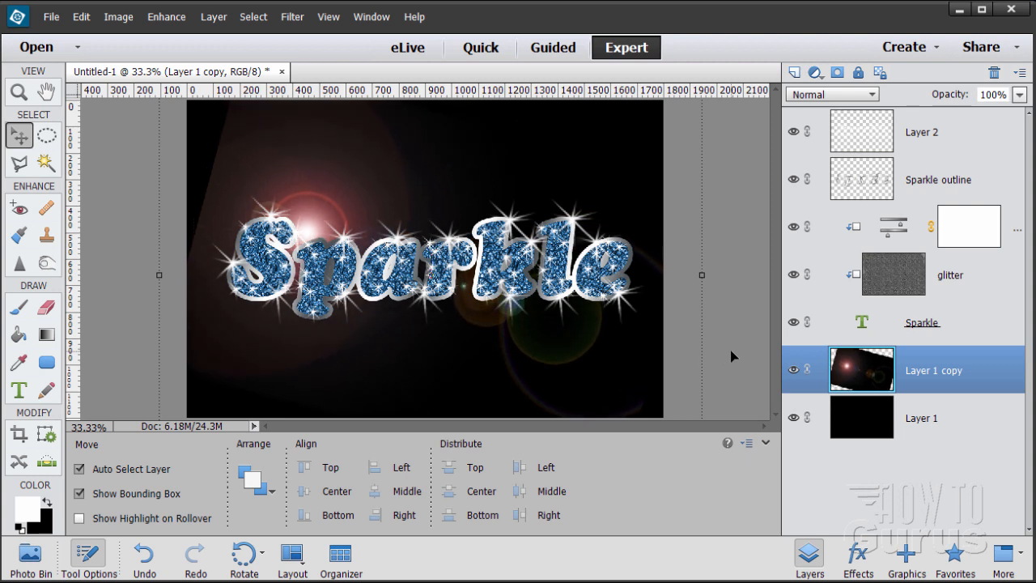
key(shift+Down)
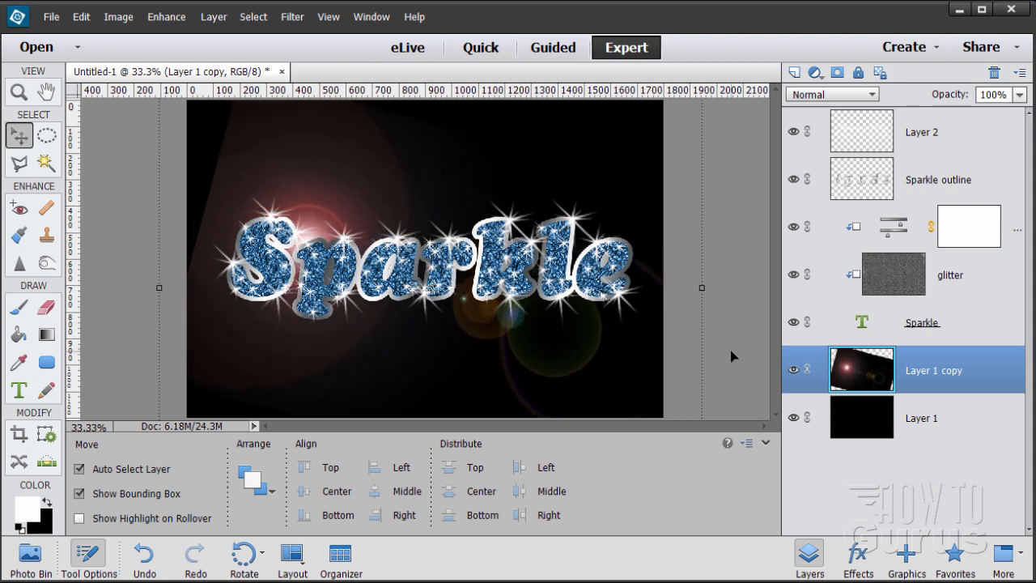
key(shift+Down)
key(shift+Left)
key(shift+Left)
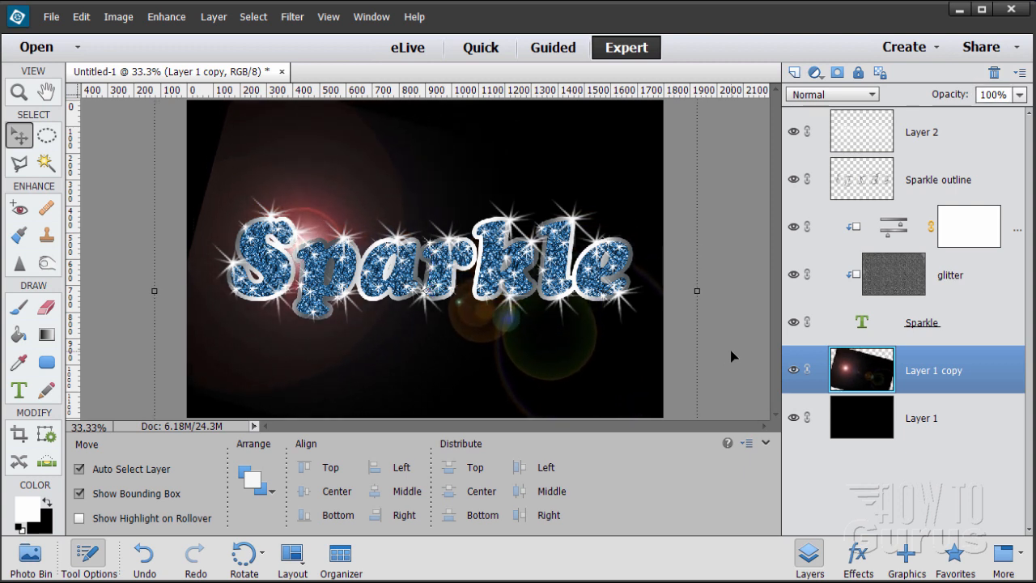
key(shift+Left)
key(shift+Left)
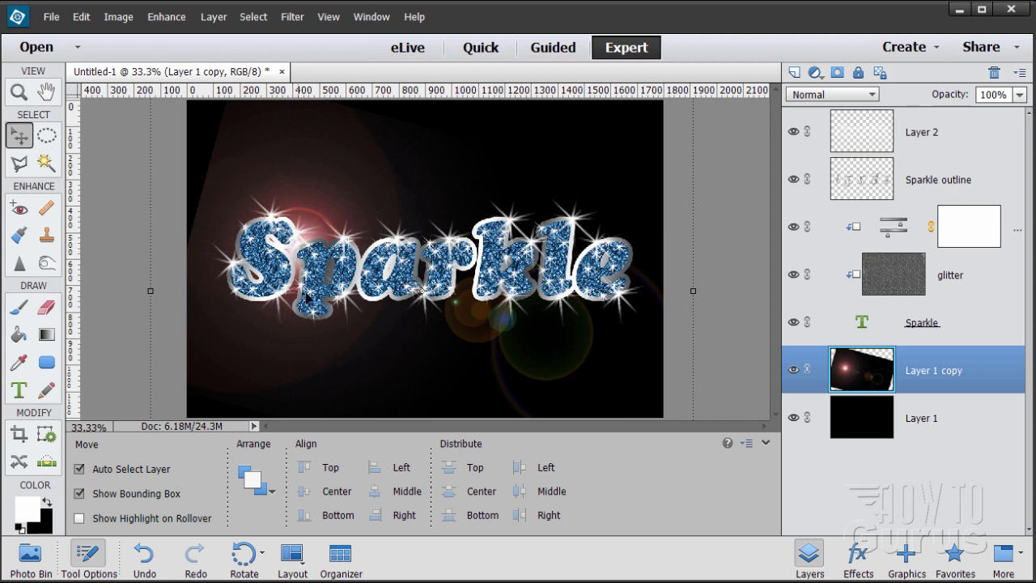
key(Left)
key(Left)
key(Left)
key(Left)
key(Left)
key(Left)
key(Left)
key(Left)
key(Left)
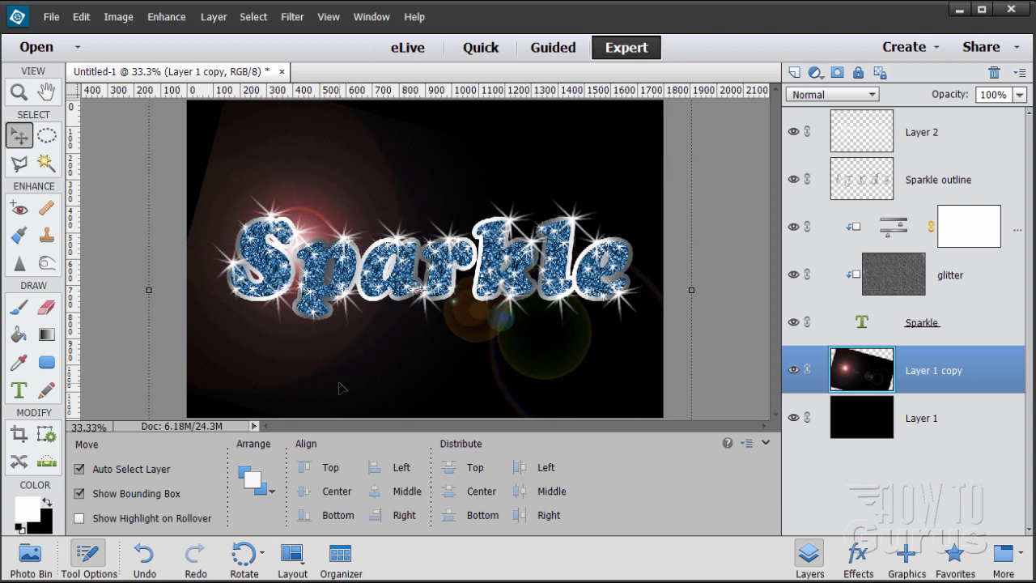
key(Left)
key(Left)
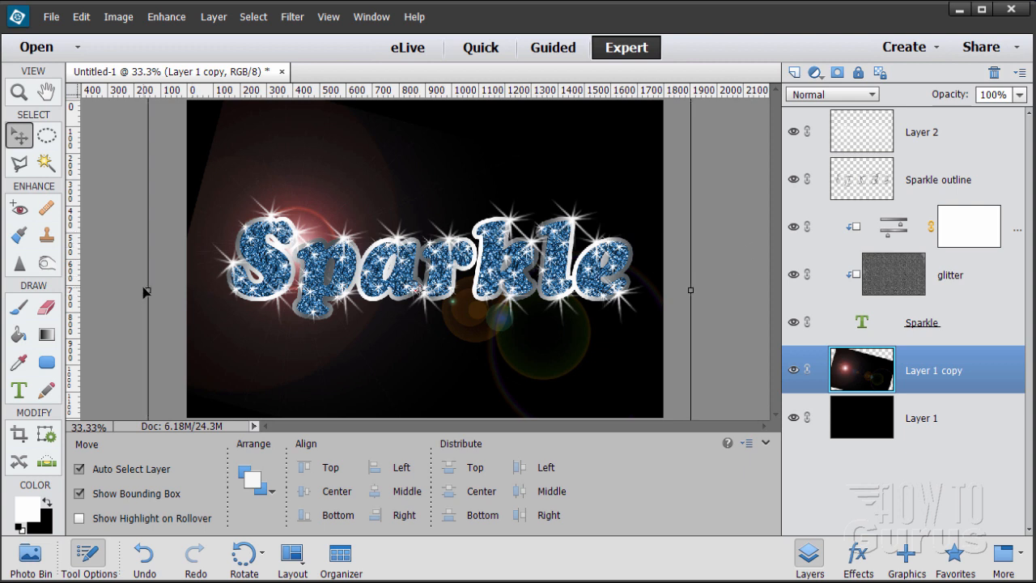
Step: Stretch the flare layer outward on both sides to 105.11% width with a -0.49 degree rotation, and apply the transformation
drag(149, 289, 131, 292)
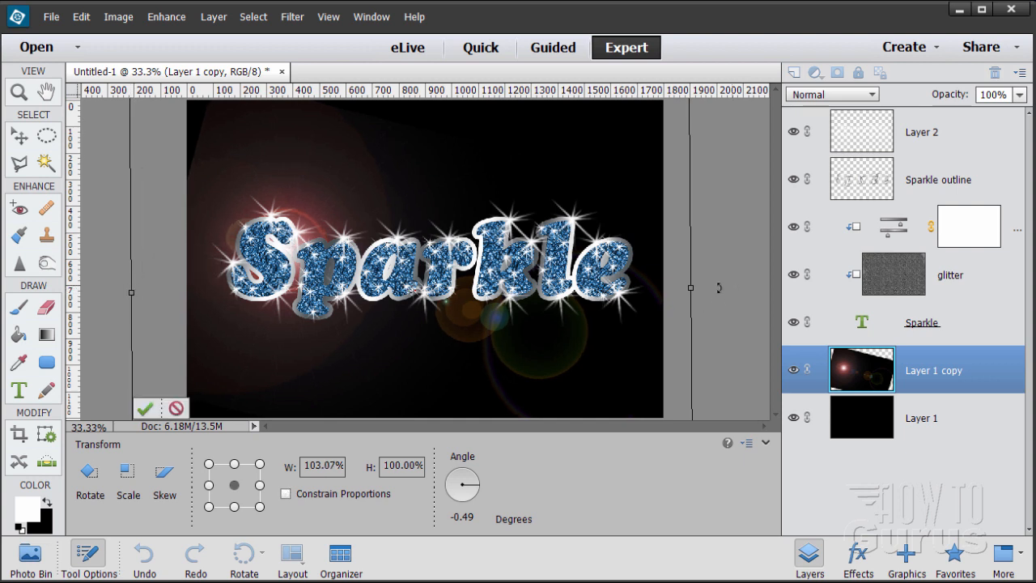
drag(686, 286, 700, 290)
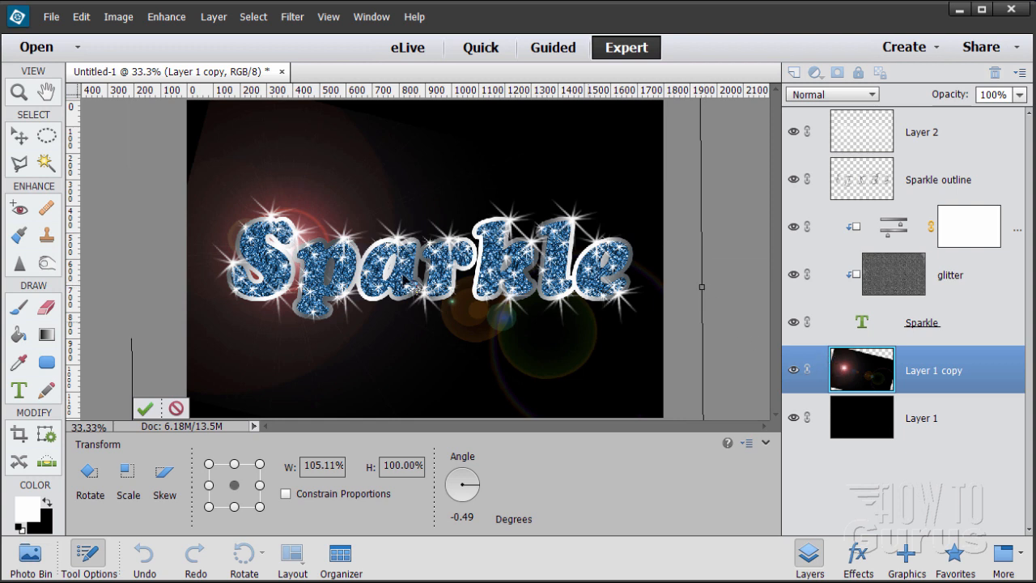
click(17, 136)
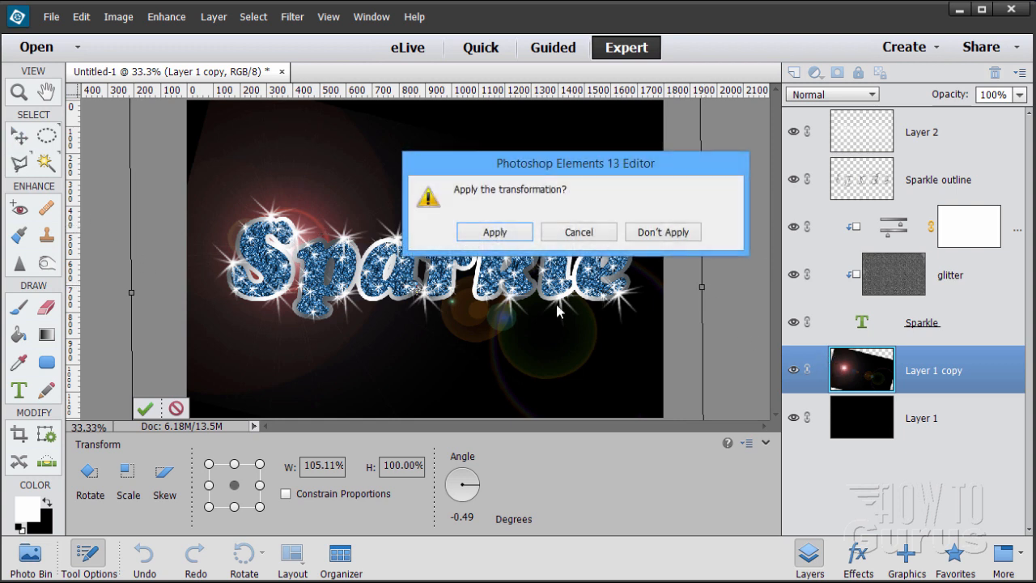
click(491, 230)
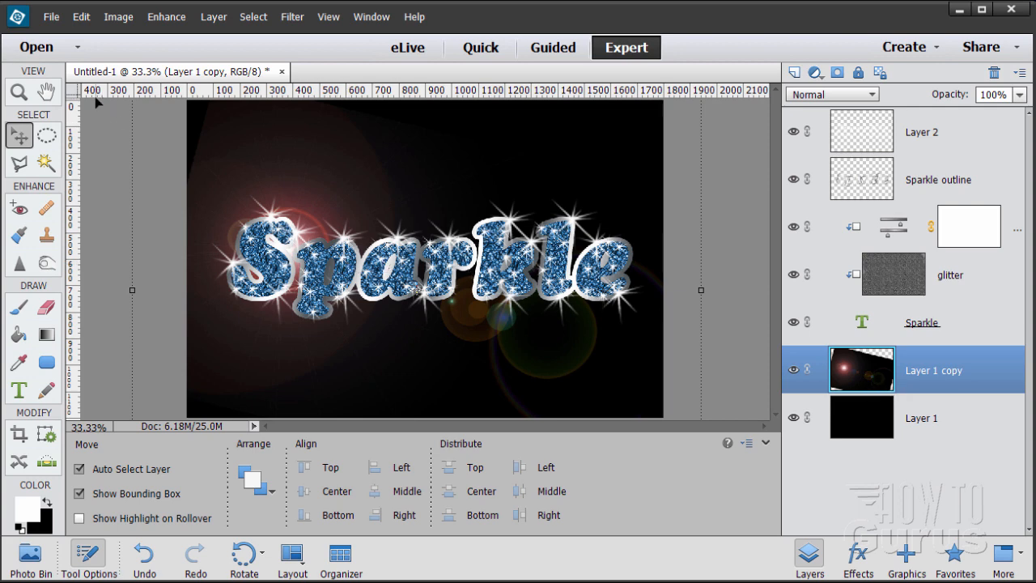
Step: Add a Hue/Saturation adjustment layer clipped to the lens flare layer
click(204, 21)
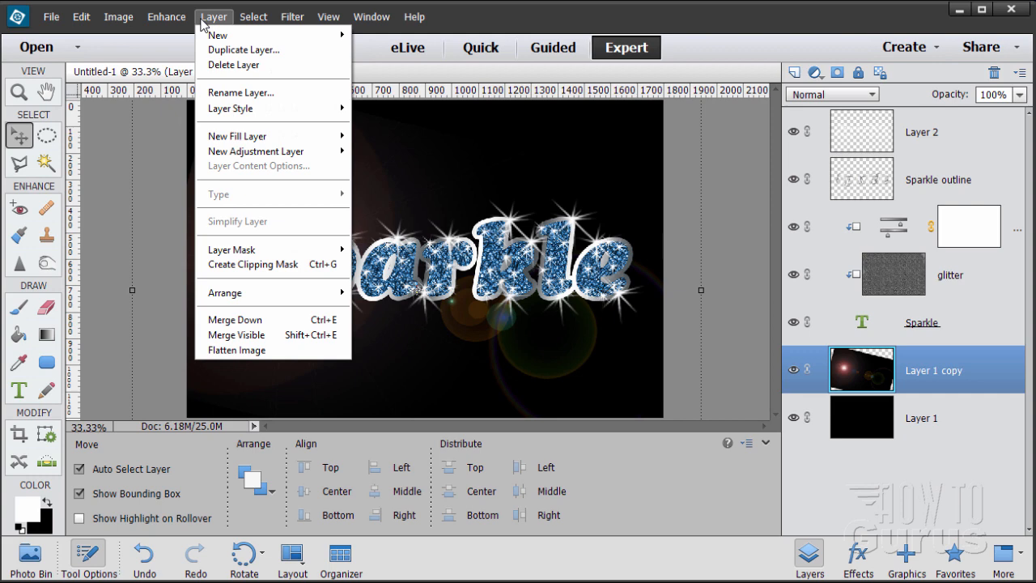
mouse_move(259, 151)
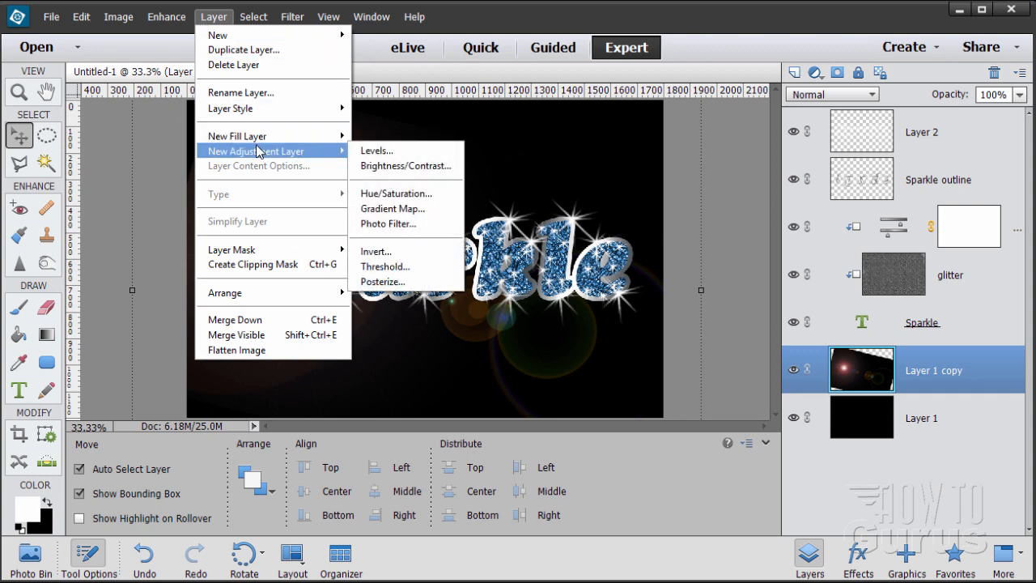
click(396, 194)
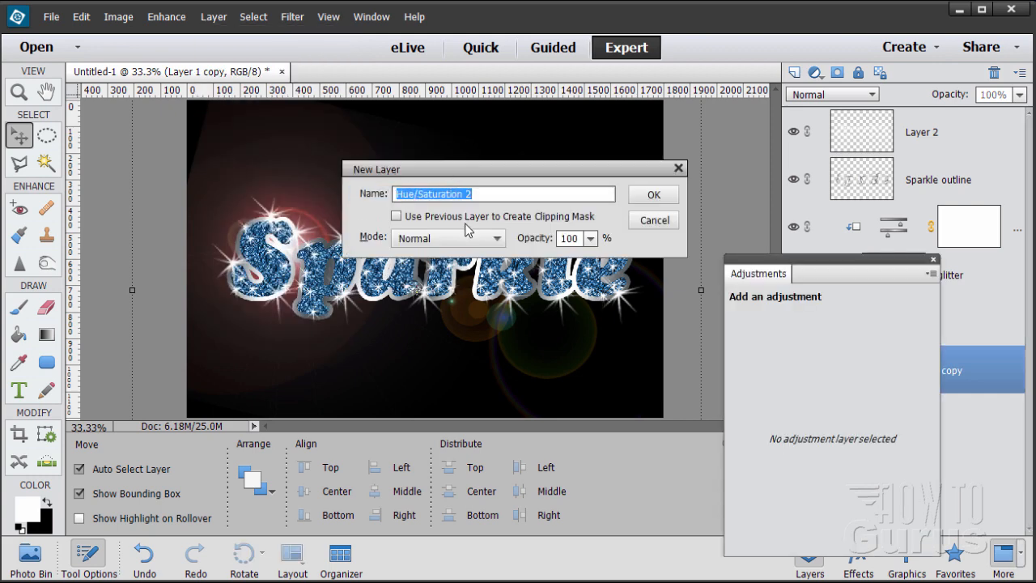
click(400, 216)
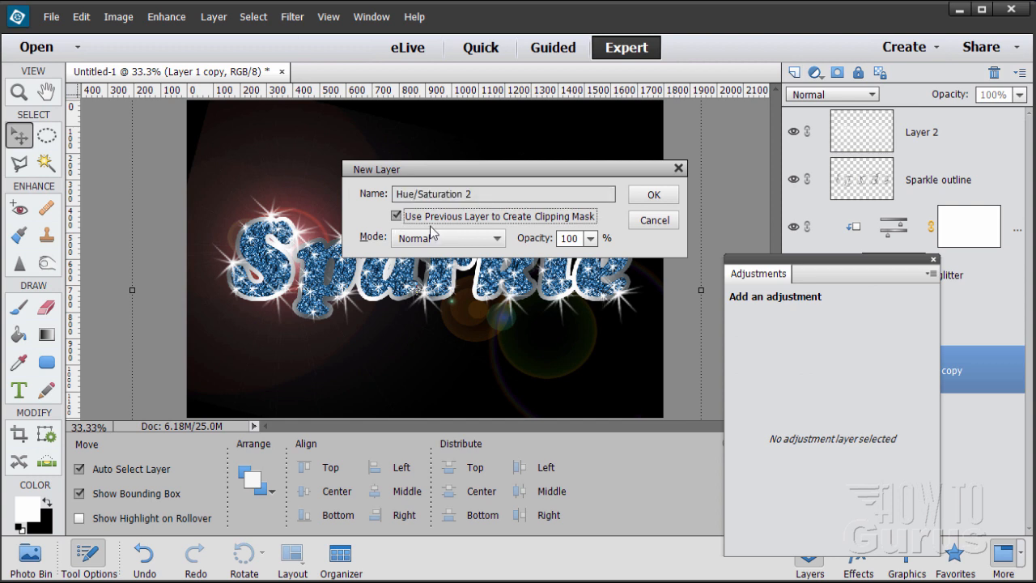
click(654, 195)
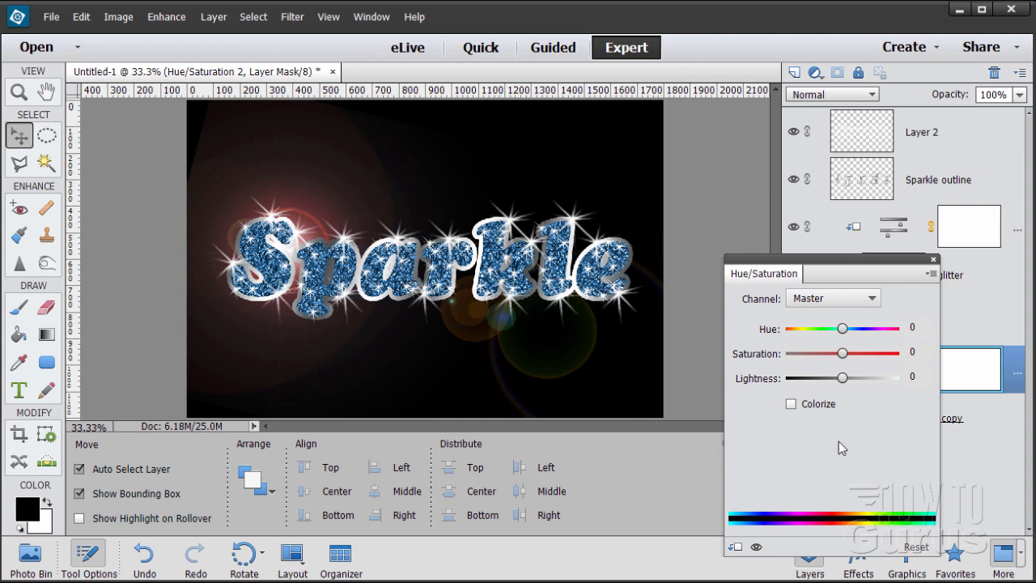
Step: Colorize the lens flare blue with hue 193 and saturation 54, and close the adjustment settings
click(791, 404)
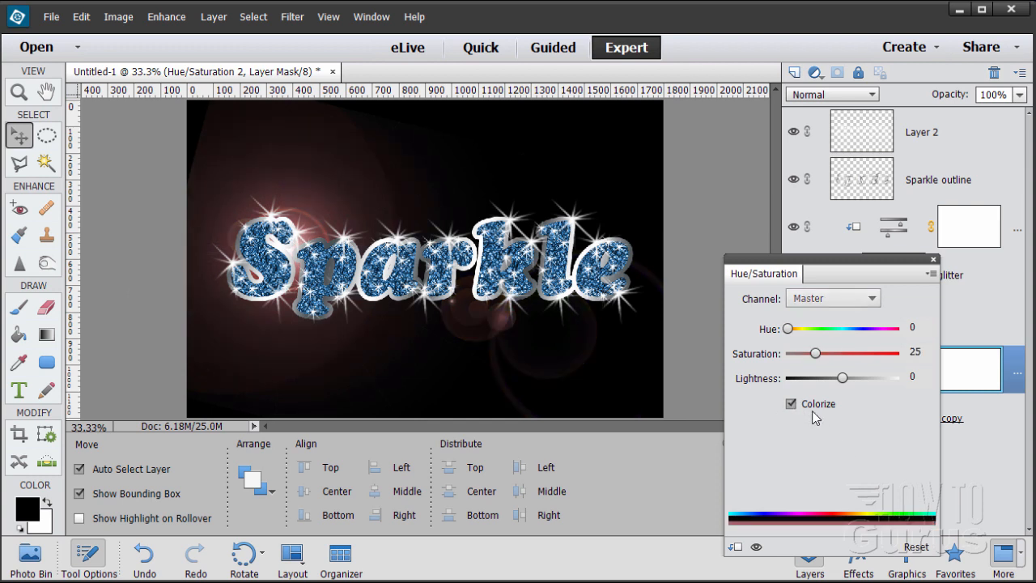
drag(788, 329, 846, 330)
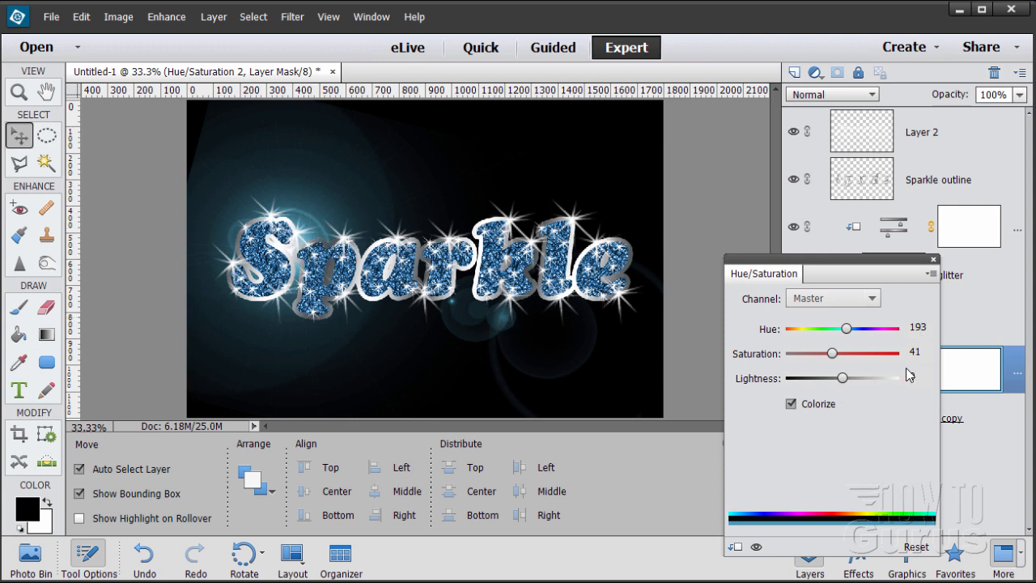
drag(924, 352, 893, 351)
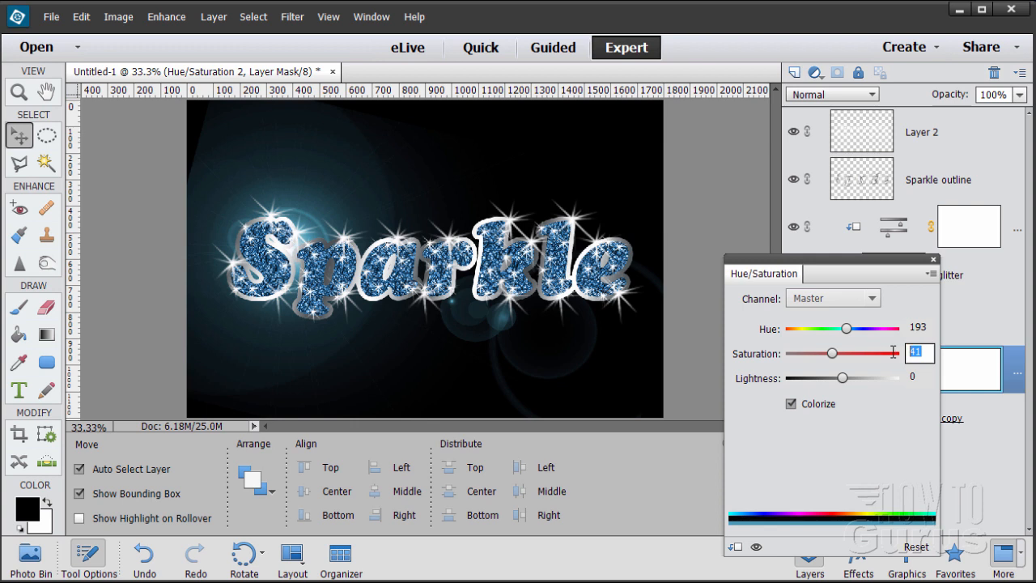
text(54)
click(933, 260)
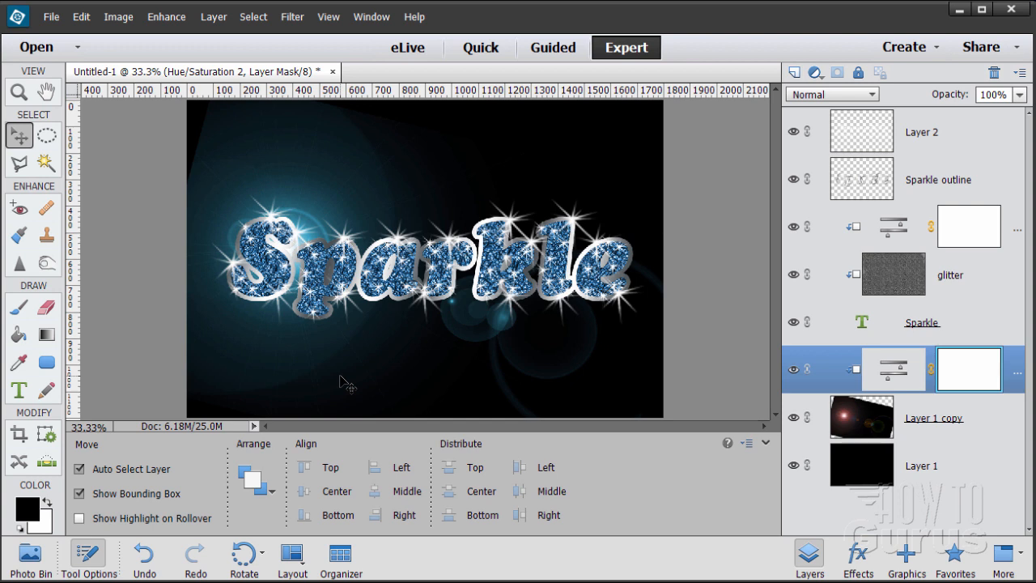
Step: Nudge the lens flare layer slightly up and to the right behind the Sparkle text
click(849, 419)
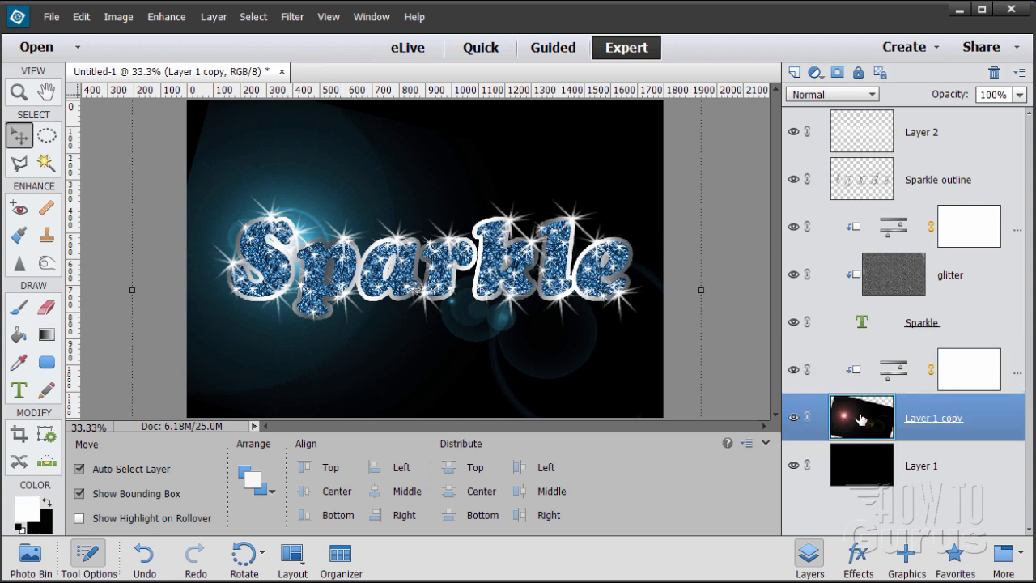
key(Up)
key(Up)
key(Up)
key(Right)
key(Right)
key(Right)
key(Right)
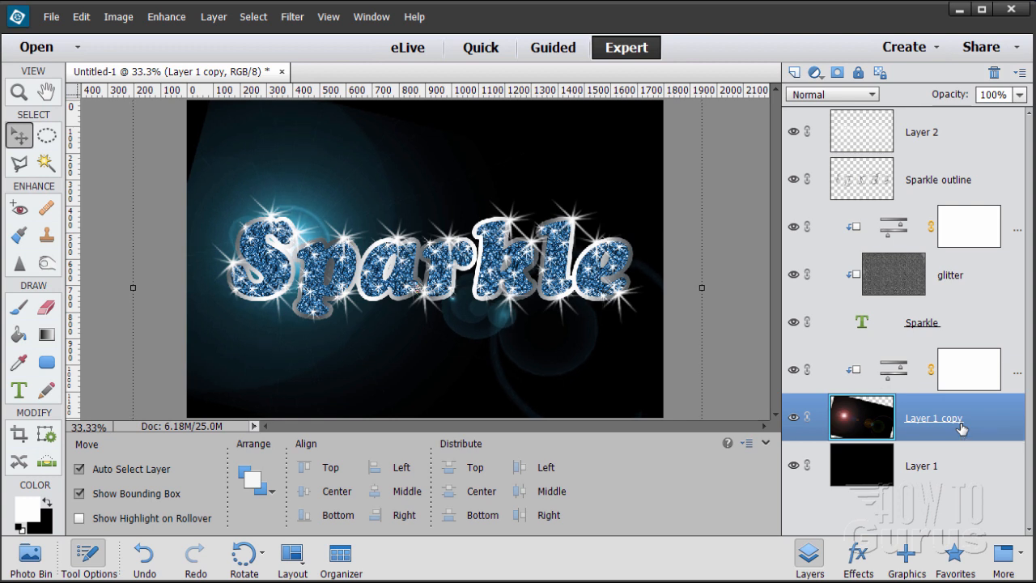
key(Right)
key(Right)
key(Down)
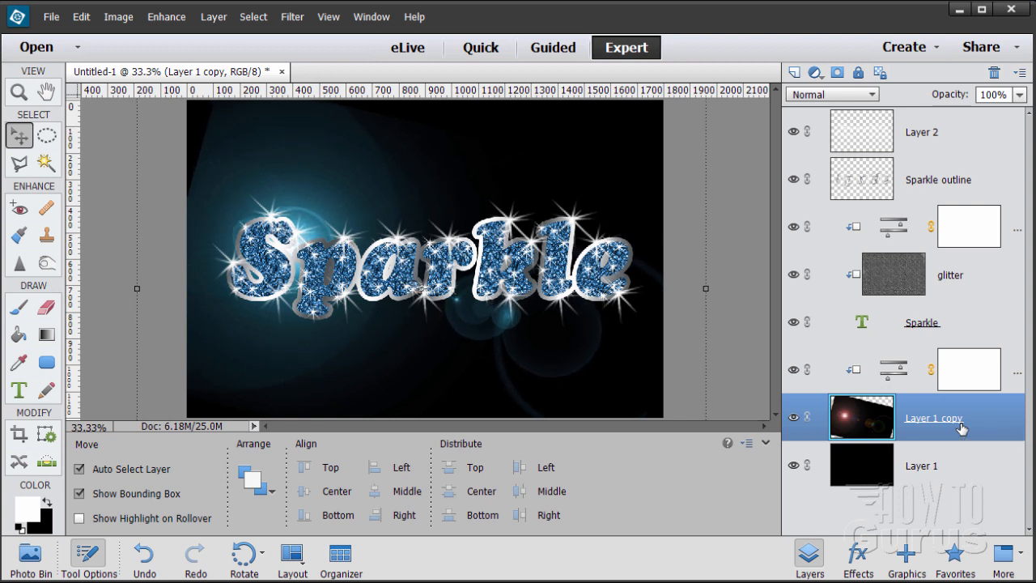
key(Left)
key(Up)
key(Right)
Step: Select the black background layer, float the document in its own window and enlarge that window across the workspace
click(942, 464)
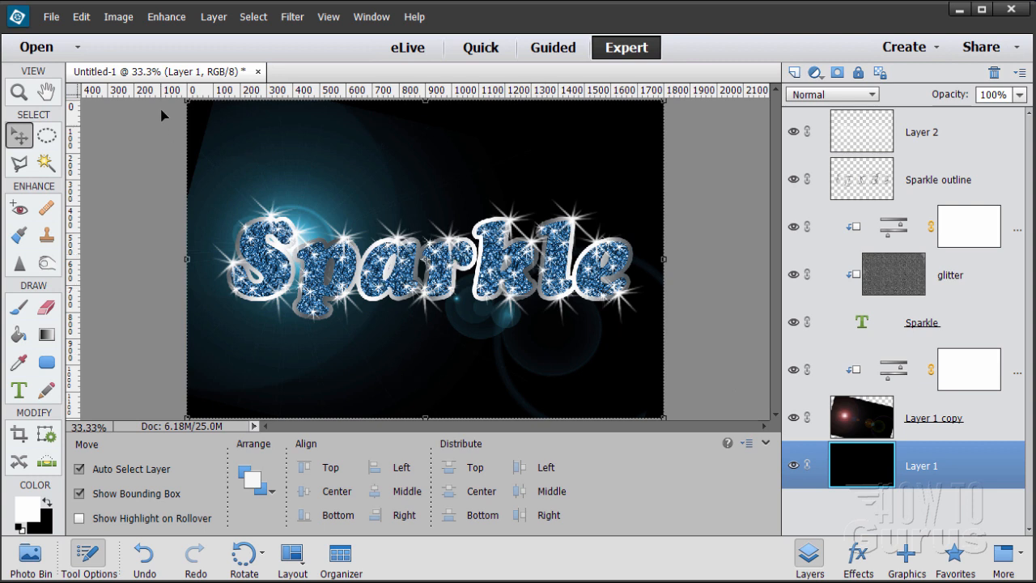
drag(144, 73, 161, 54)
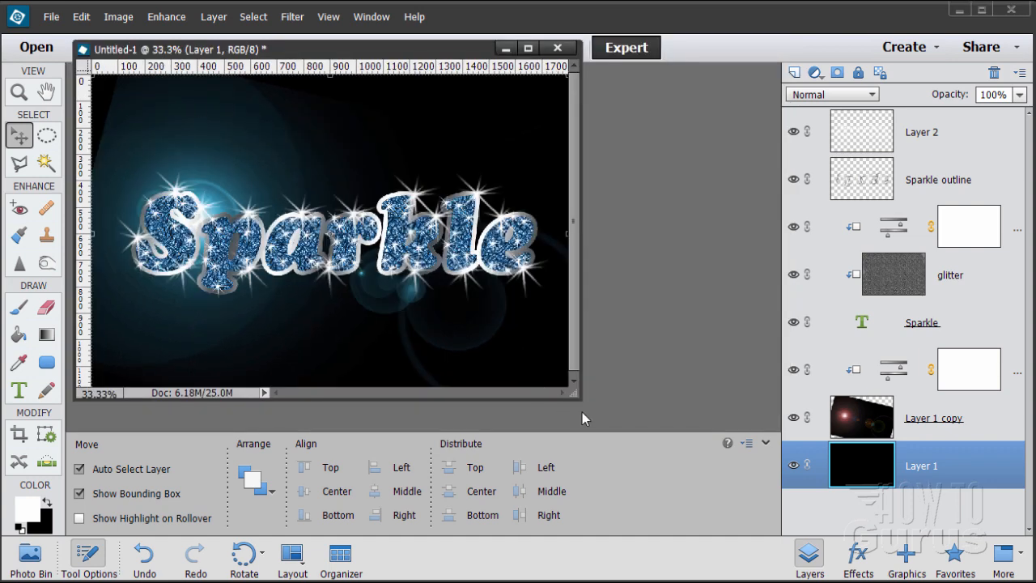
drag(577, 399, 762, 508)
drag(830, 541, 831, 542)
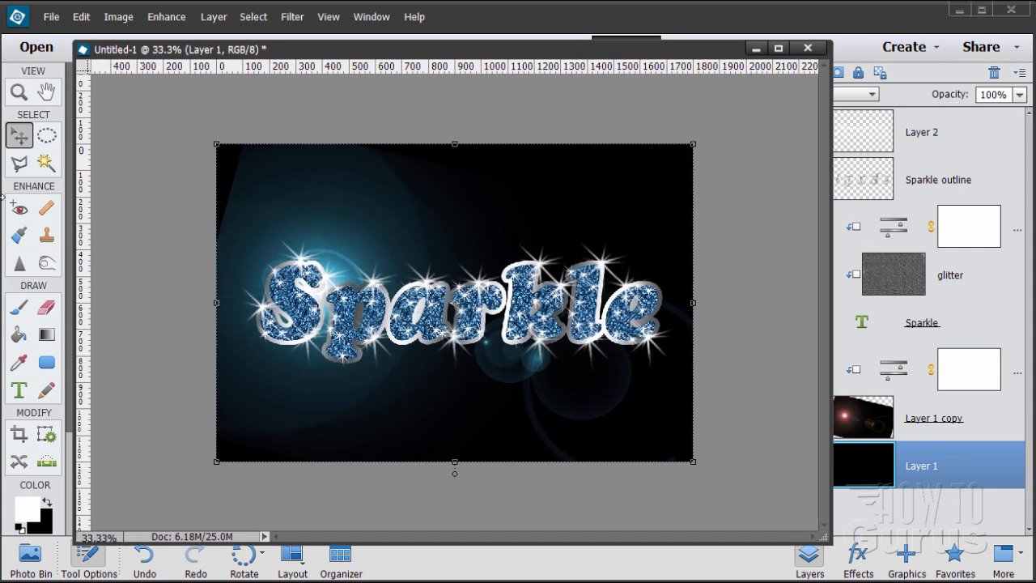
Step: Zoom the image to 50%, then reposition and enlarge the floating window so the whole composition fits inside it
key(z)
click(498, 338)
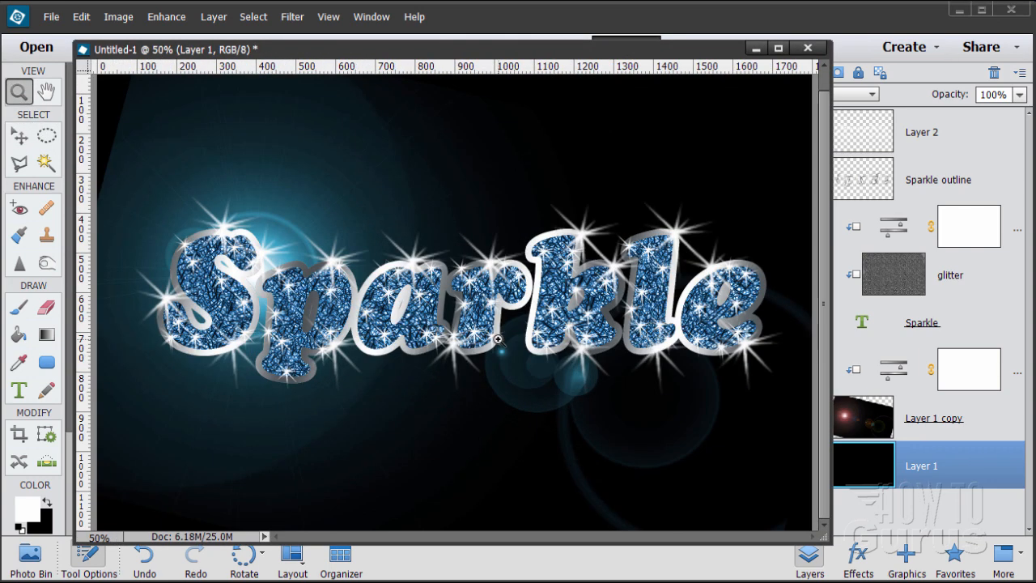
click(18, 140)
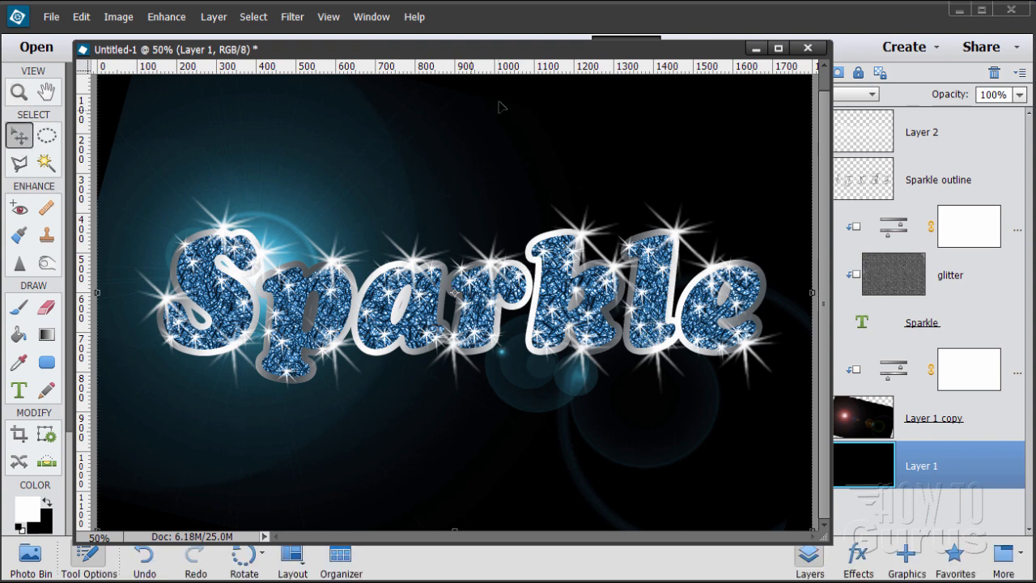
drag(493, 52, 508, 38)
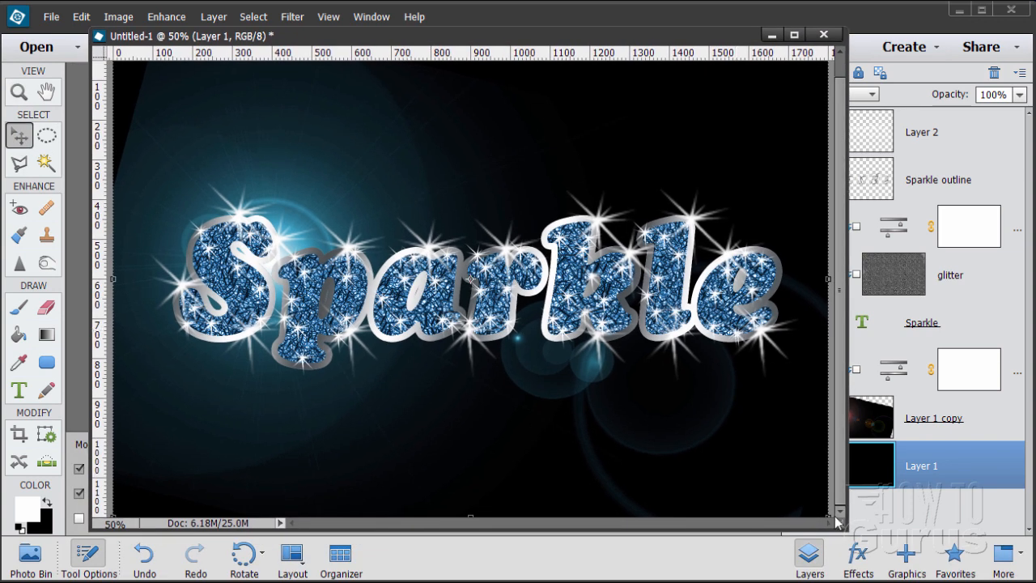
drag(844, 530, 855, 562)
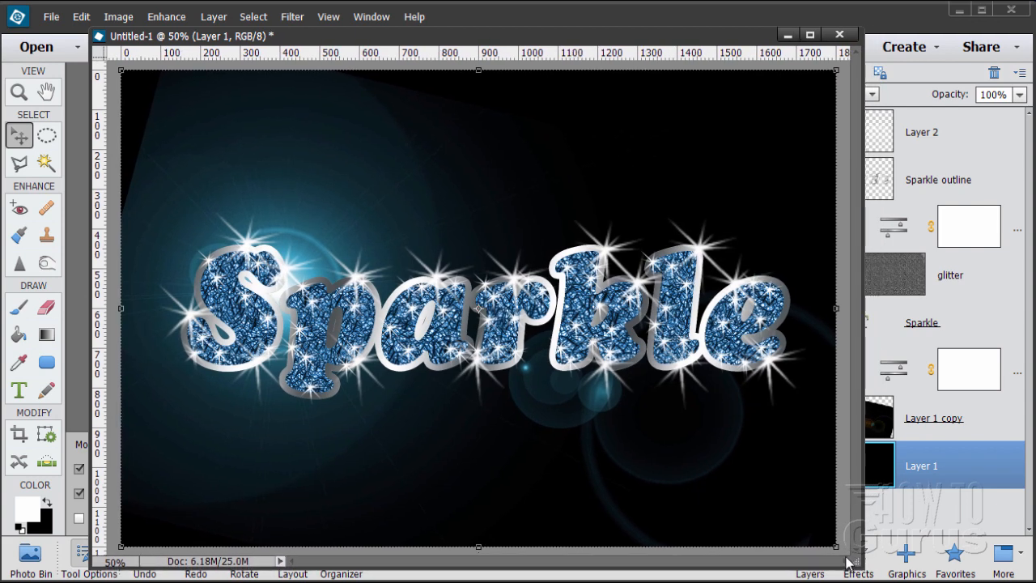